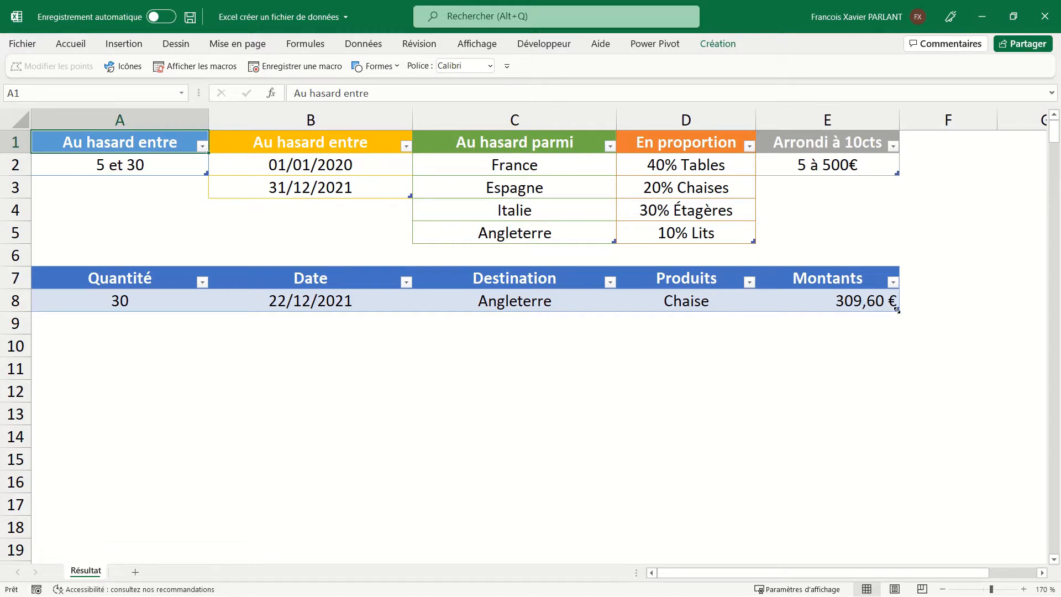
Step: Extend the table with the Quantité to Montants columns on the Résultat sheet down to about row 17
{"action": "left_click_drag", "start_coordinate": [896, 309], "coordinate": [878, 511]}
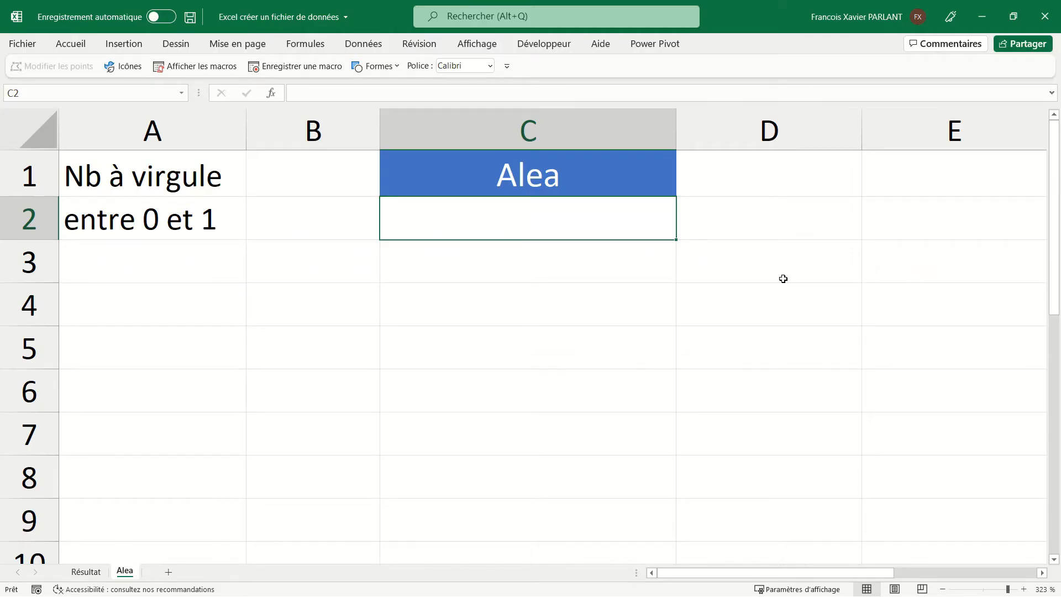
Step: Enter =ALEA() in C2 of the Alea sheet and fill it down to about row 7
{"action": "type", "text": "=ale"}
{"action": "key", "text": "Tab"}
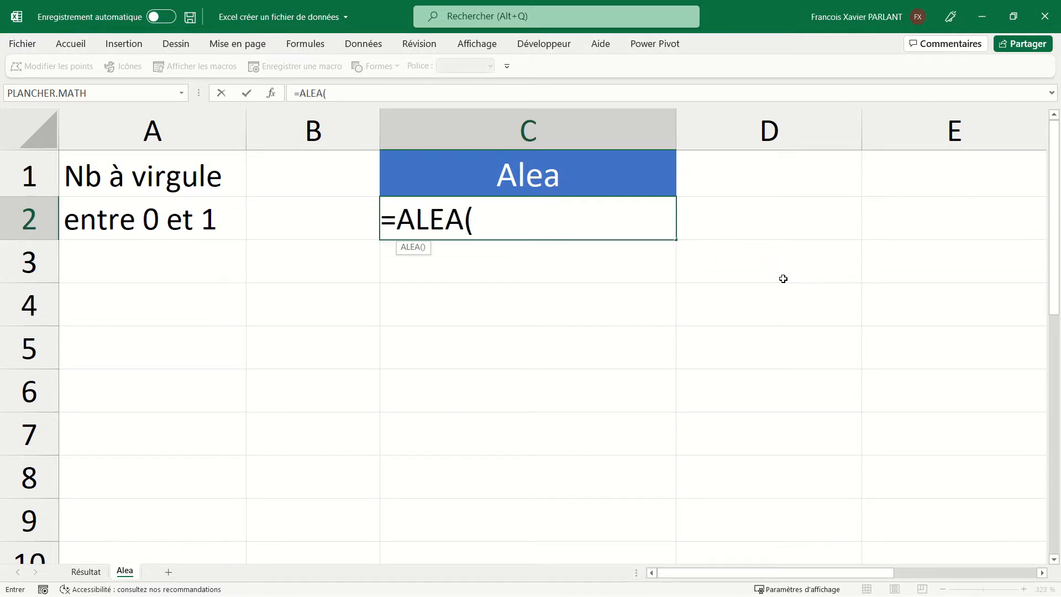
{"action": "key", "text": "Return"}
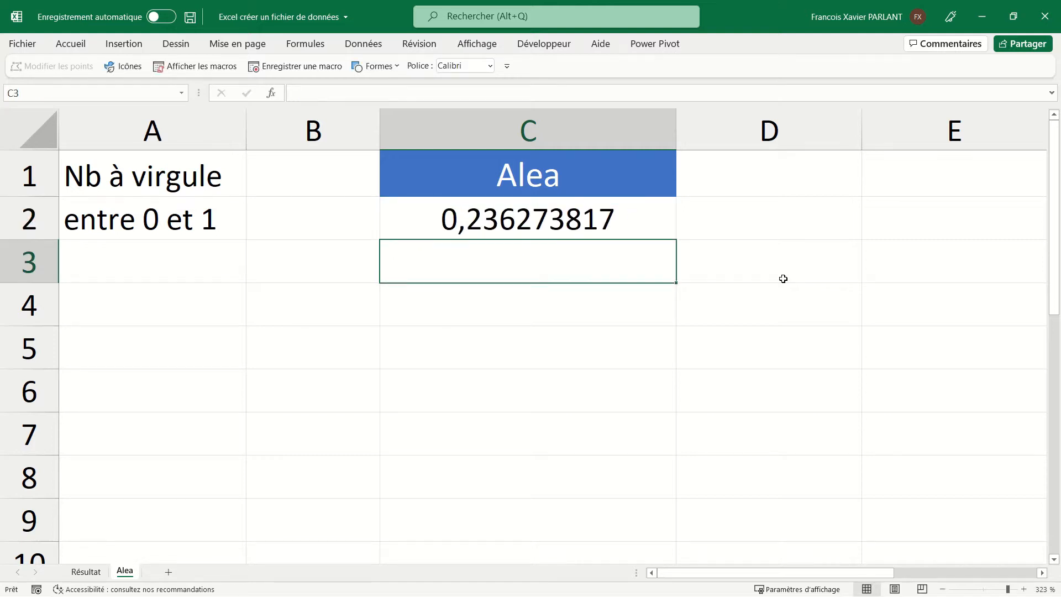
{"action": "left_click", "coordinate": [619, 223]}
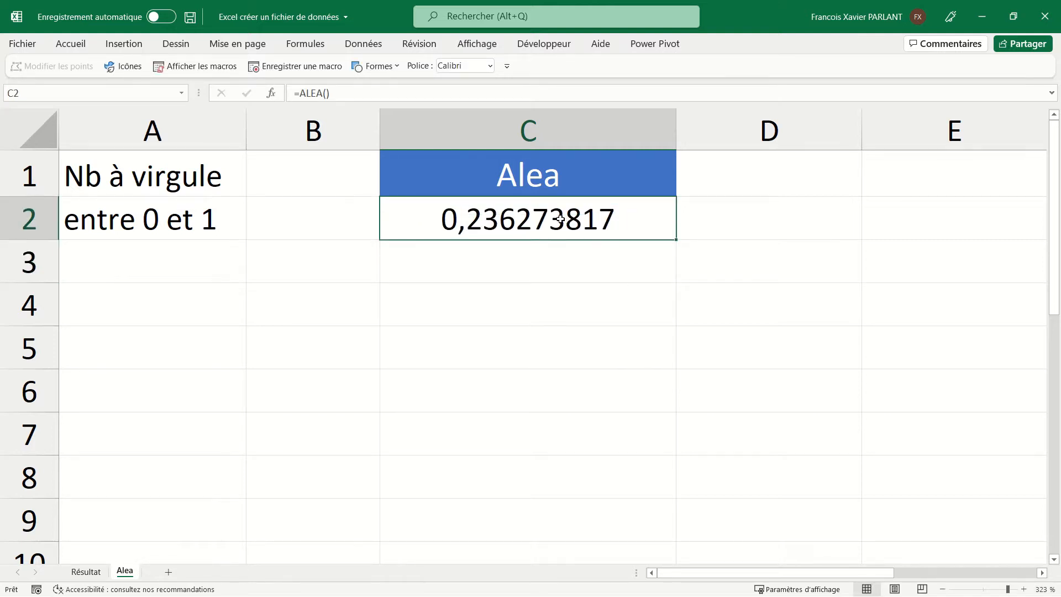
{"action": "left_click_drag", "start_coordinate": [678, 239], "coordinate": [681, 455]}
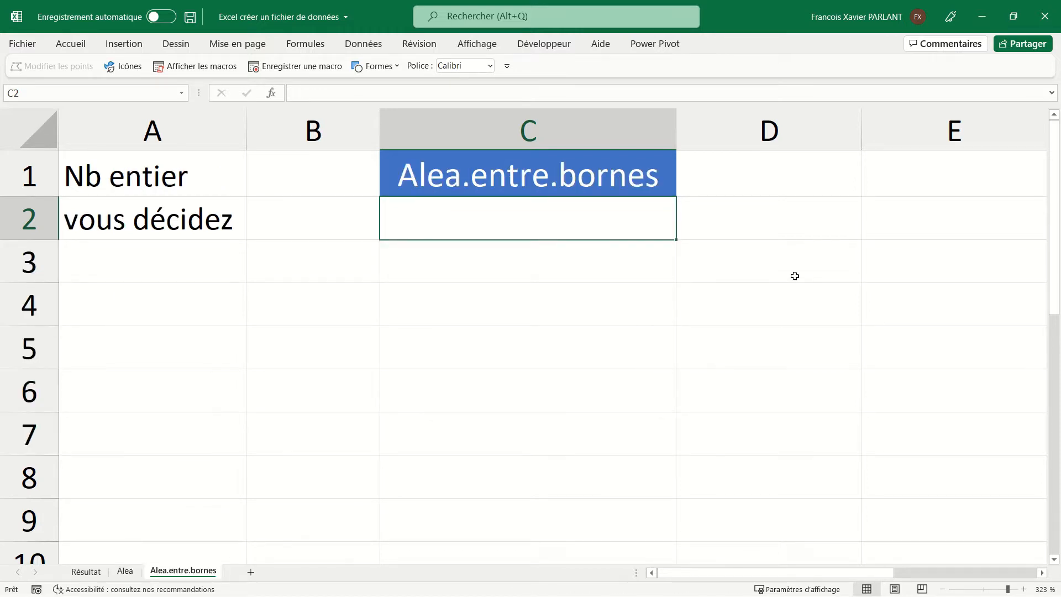
Step: Enter =ALEA.ENTRE.BORNES(5;30) in C2 of the Alea.entre.bornes sheet and fill it down to C7
{"action": "type", "text": "=ale"}
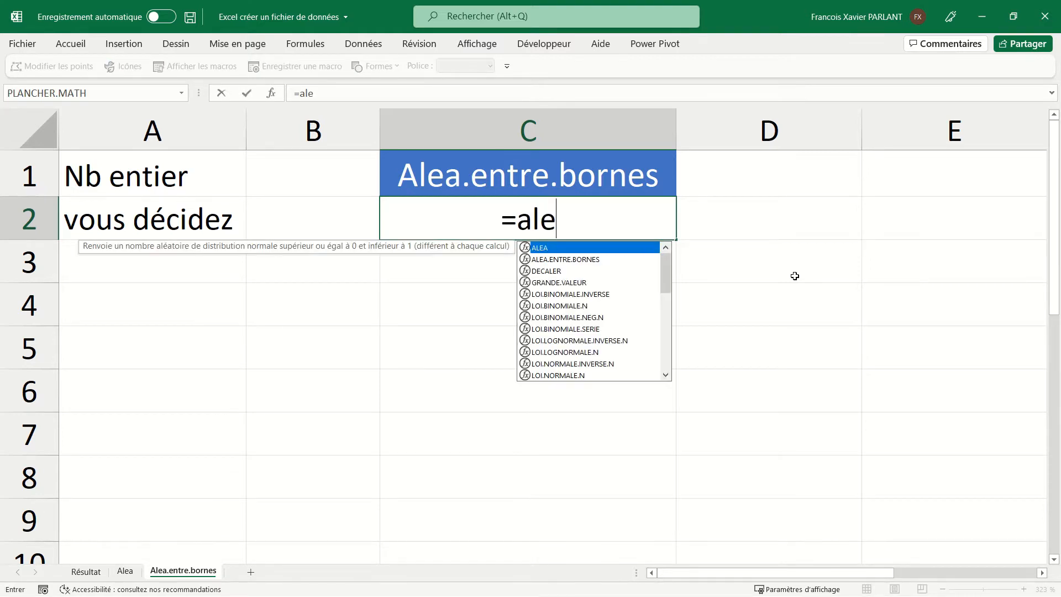
{"action": "key", "text": "Down"}
{"action": "key", "text": "Tab"}
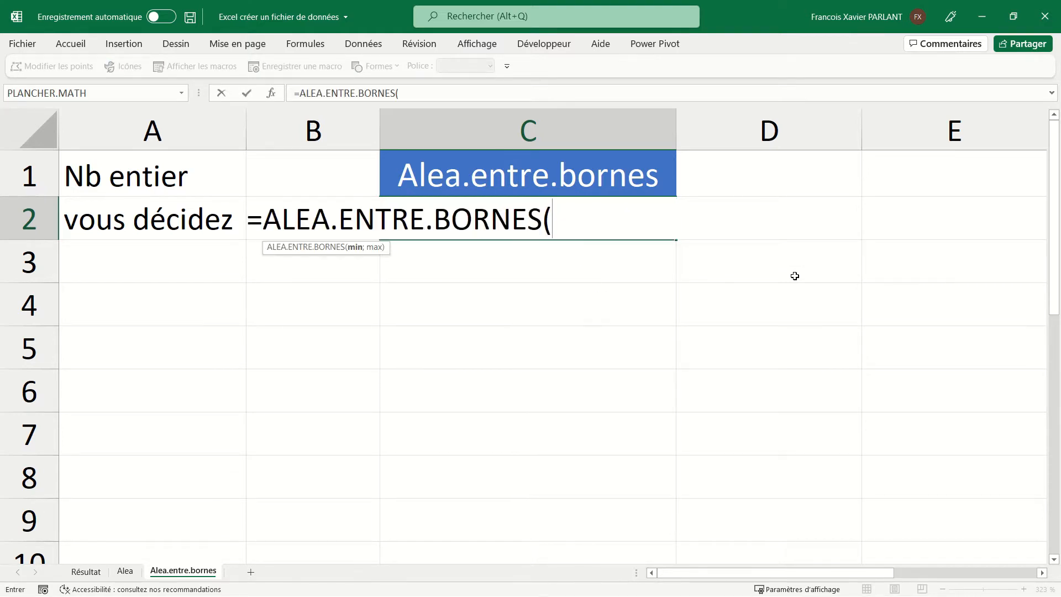
{"action": "type", "text": "5;30)"}
{"action": "key", "text": "Return"}
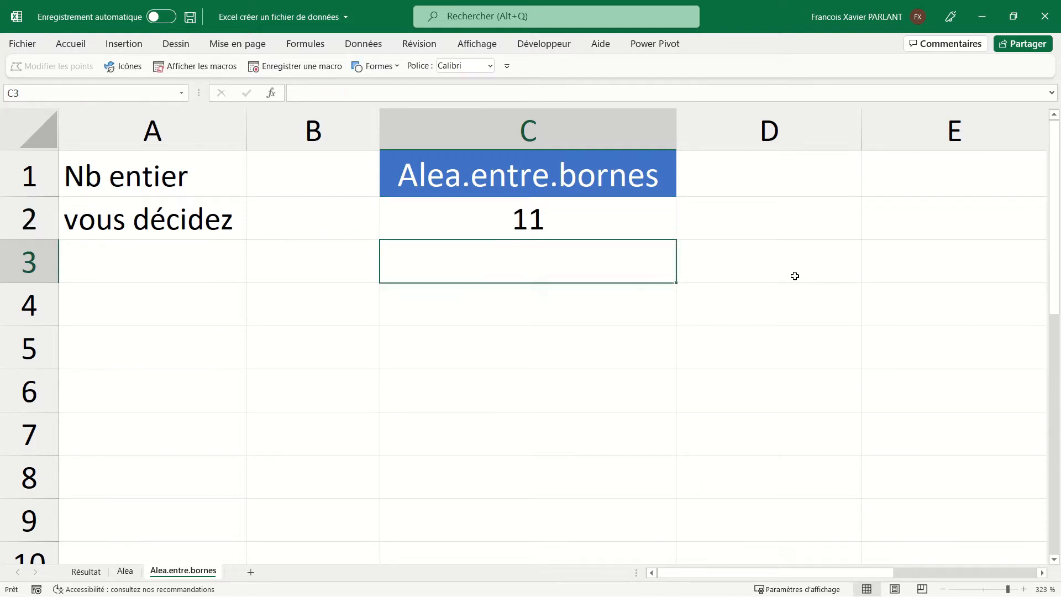
{"action": "left_click", "coordinate": [622, 222]}
{"action": "left_click_drag", "start_coordinate": [676, 240], "coordinate": [684, 433]}
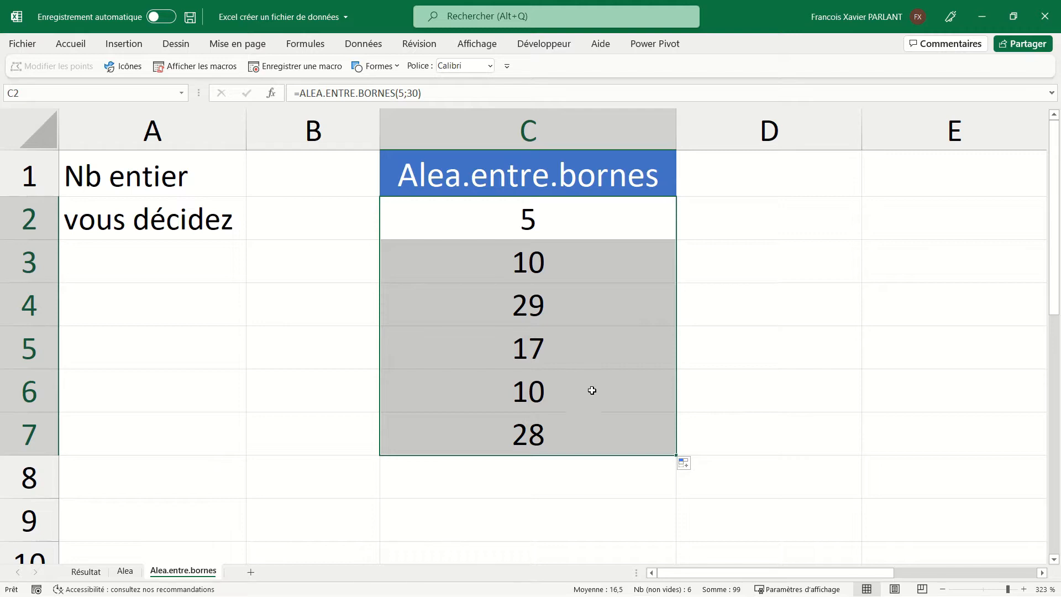
{"action": "double_click", "coordinate": [541, 220]}
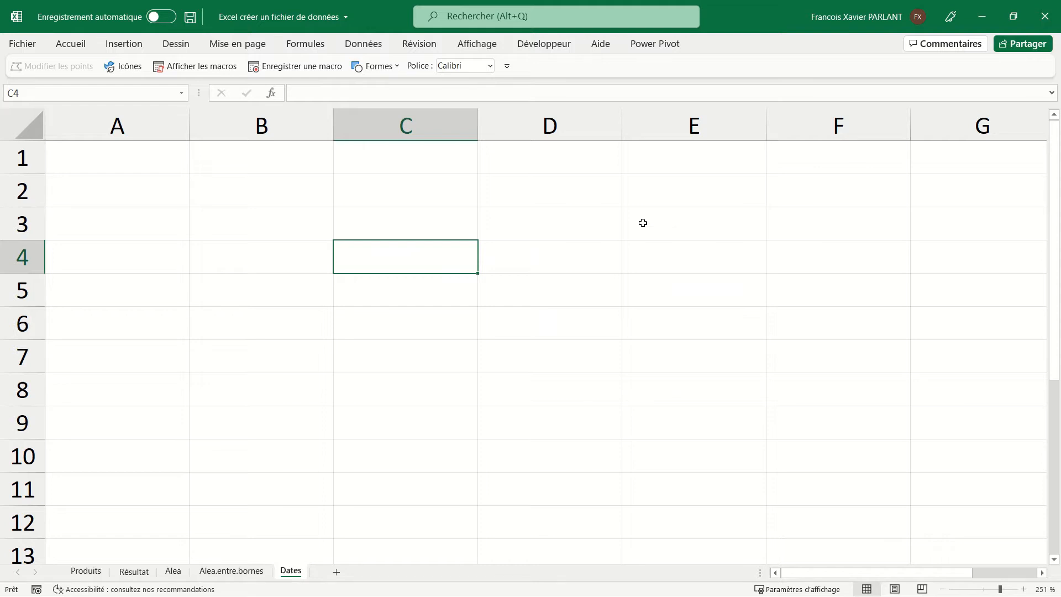
Step: Generate a random date in C4 of the Dates sheet with =ALEA.ENTRE.BORNES("01/01/2015";AUJOURDHUI())
{"action": "type", "text": "=al"}
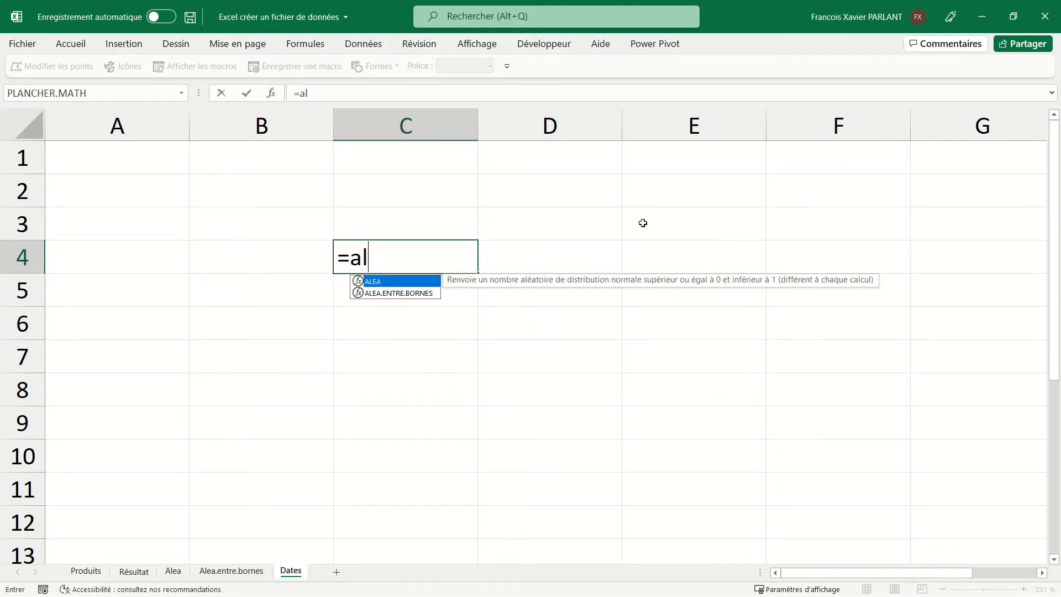
{"action": "key", "text": "Down"}
{"action": "key", "text": "Tab"}
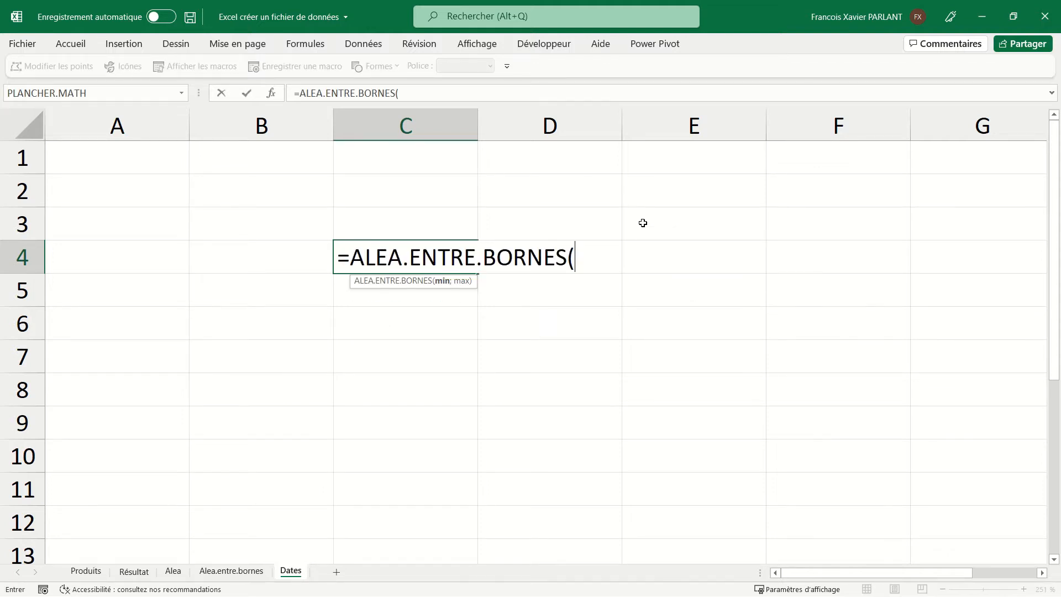
{"action": "type", "text": "\"01/01/"}
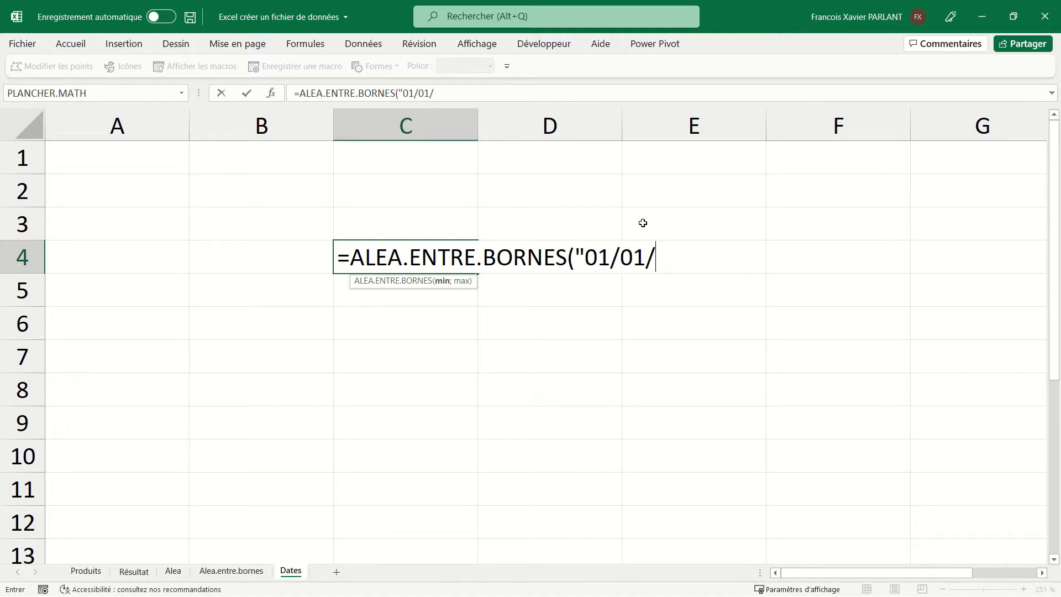
{"action": "type", "text": "2015\""}
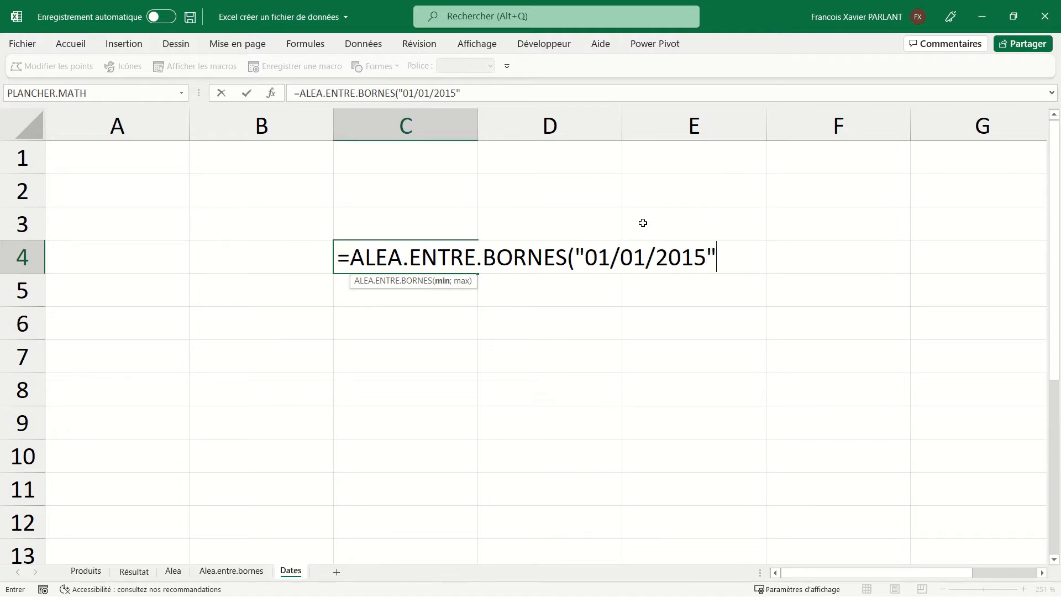
{"action": "type", "text": ";\""}
{"action": "key", "text": "BackSpace"}
{"action": "type", "text": "au"}
{"action": "key", "text": "Tab"}
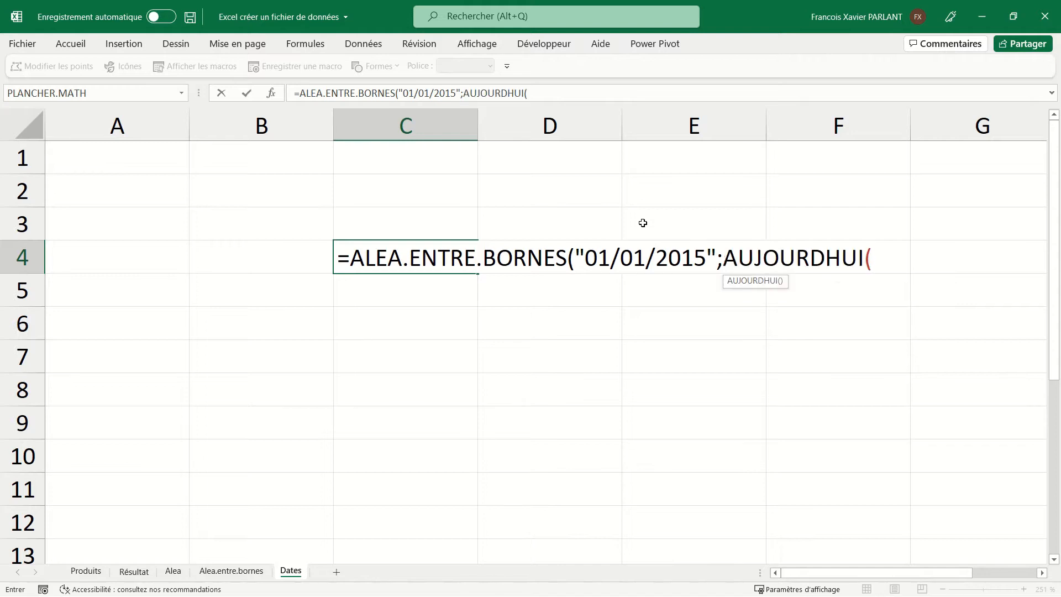
{"action": "type", "text": "))"}
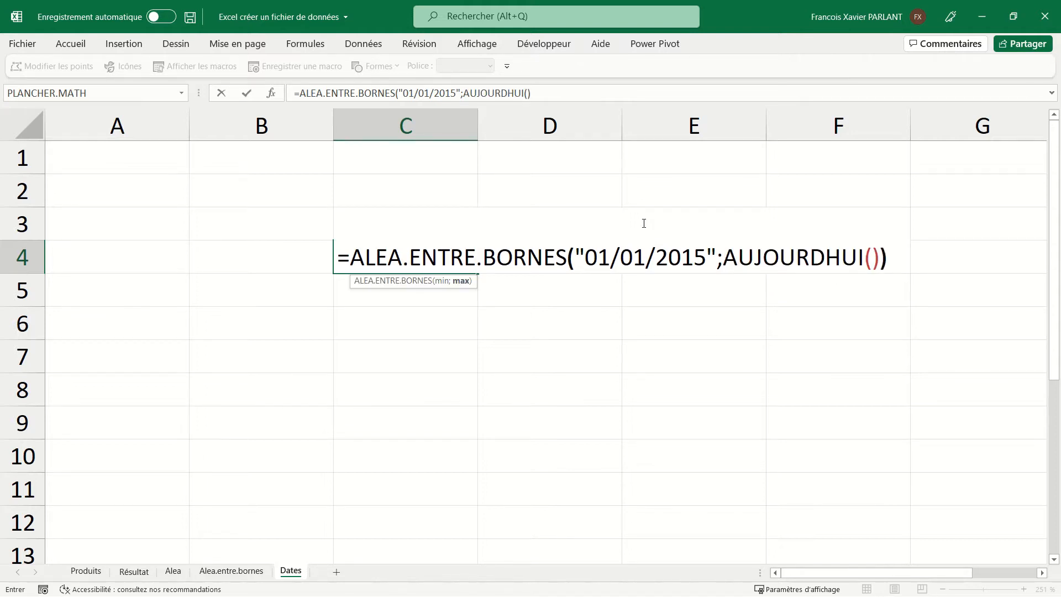
{"action": "key", "text": "Return"}
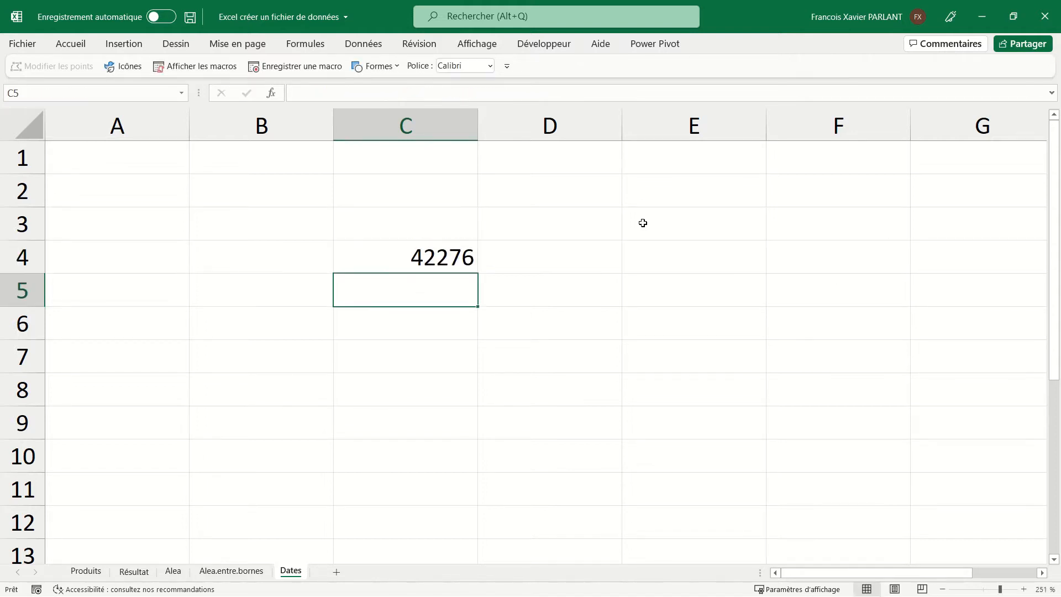
Step: Fill the random date formula from C4 down to C9 and apply the Date courte number format
{"action": "left_click", "coordinate": [430, 260]}
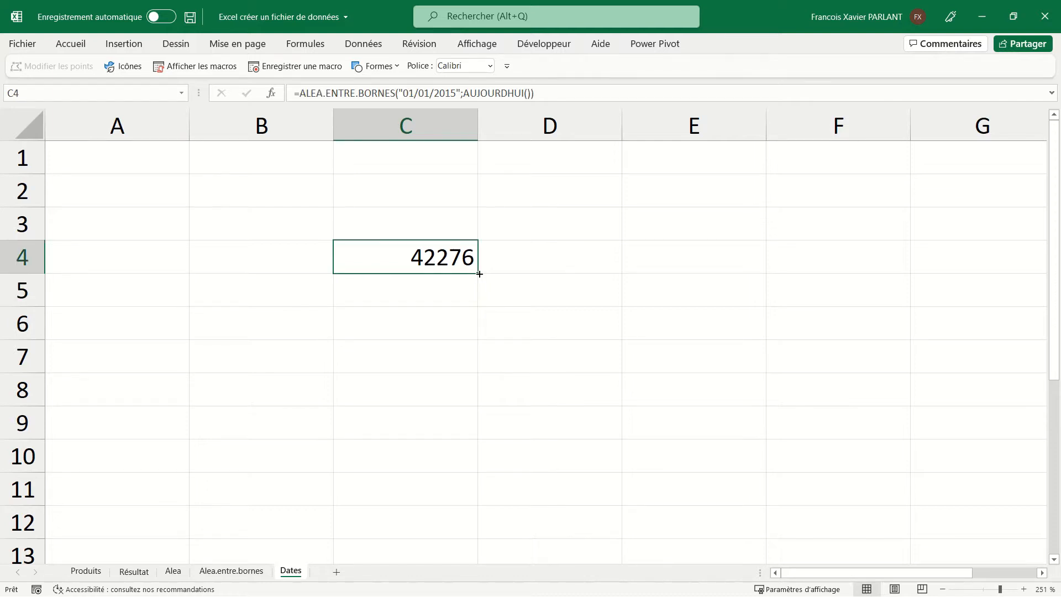
{"action": "left_click_drag", "start_coordinate": [476, 272], "coordinate": [477, 434]}
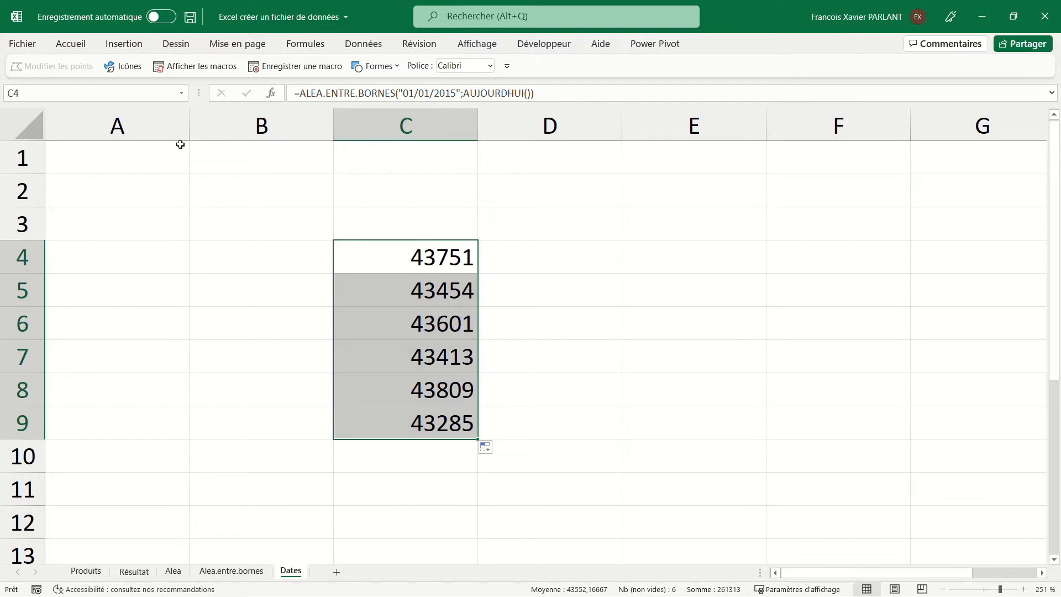
{"action": "left_click", "coordinate": [83, 49]}
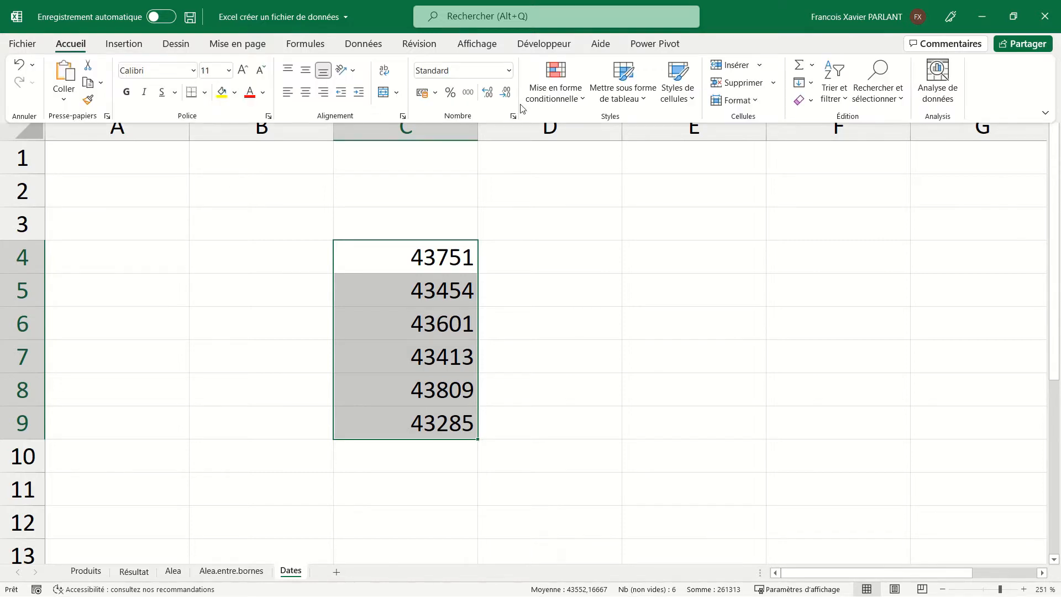
{"action": "left_click", "coordinate": [509, 70]}
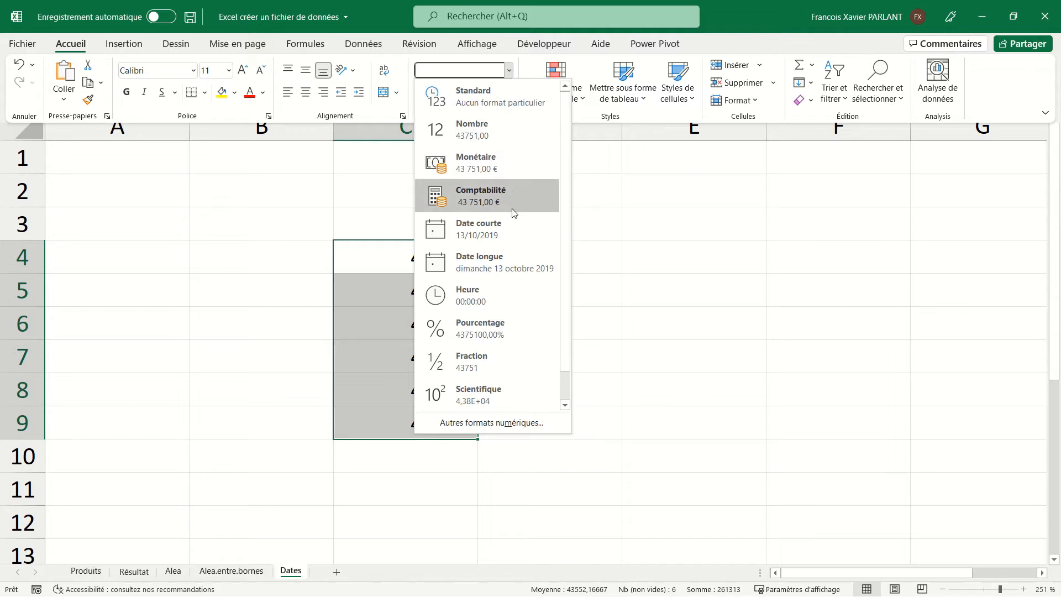
{"action": "left_click", "coordinate": [513, 226]}
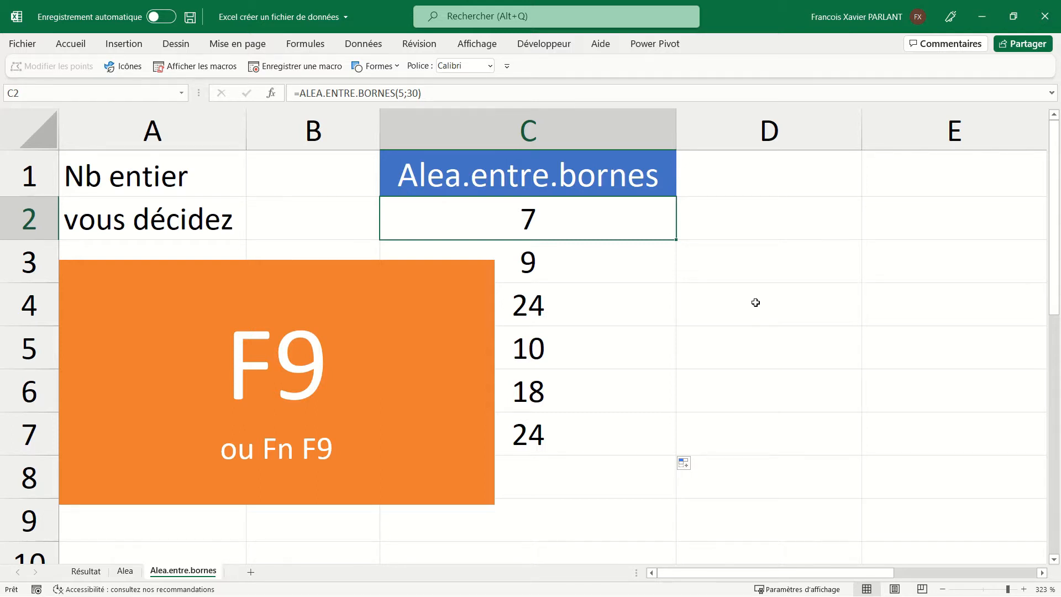
Step: Recalculate the random numbers on the Alea.entre.bornes sheet three times
{"action": "key", "text": "F9"}
{"action": "key", "text": "F9"}
{"action": "key", "text": "F9"}
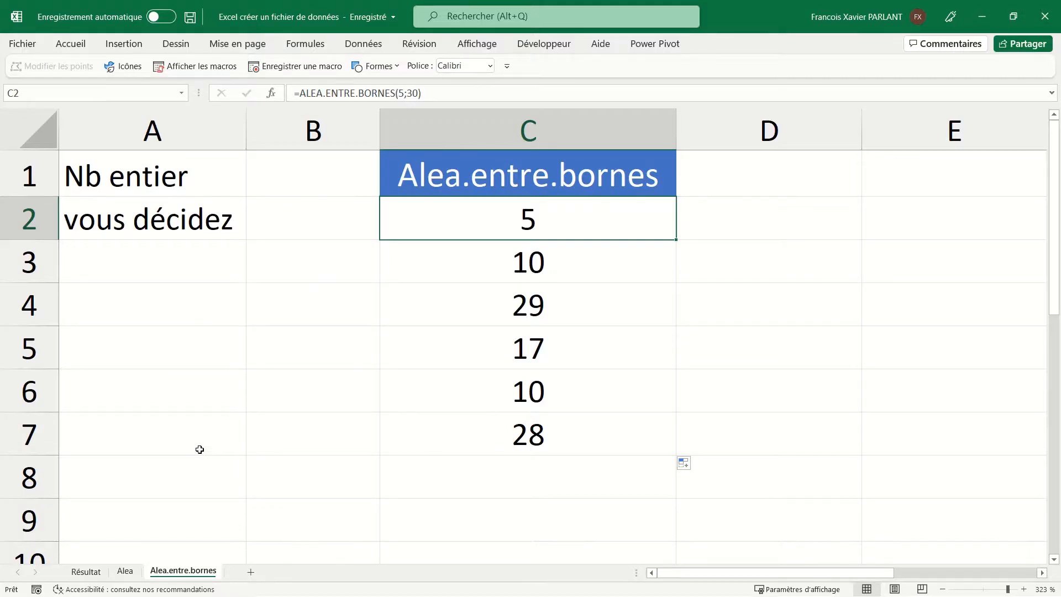
Step: Enter the filler text mlqsdkjf in A5 and replace it with qmsdlkfjq to trigger recalculation of the random numbers
{"action": "left_click", "coordinate": [152, 339]}
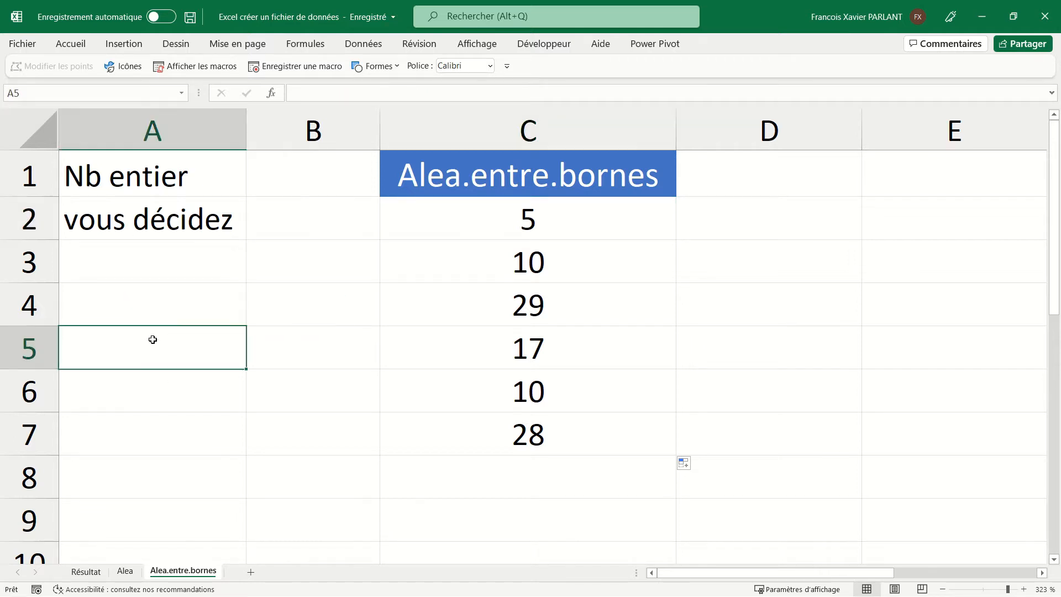
{"action": "type", "text": "mlqsdkjf"}
{"action": "key", "text": "Return"}
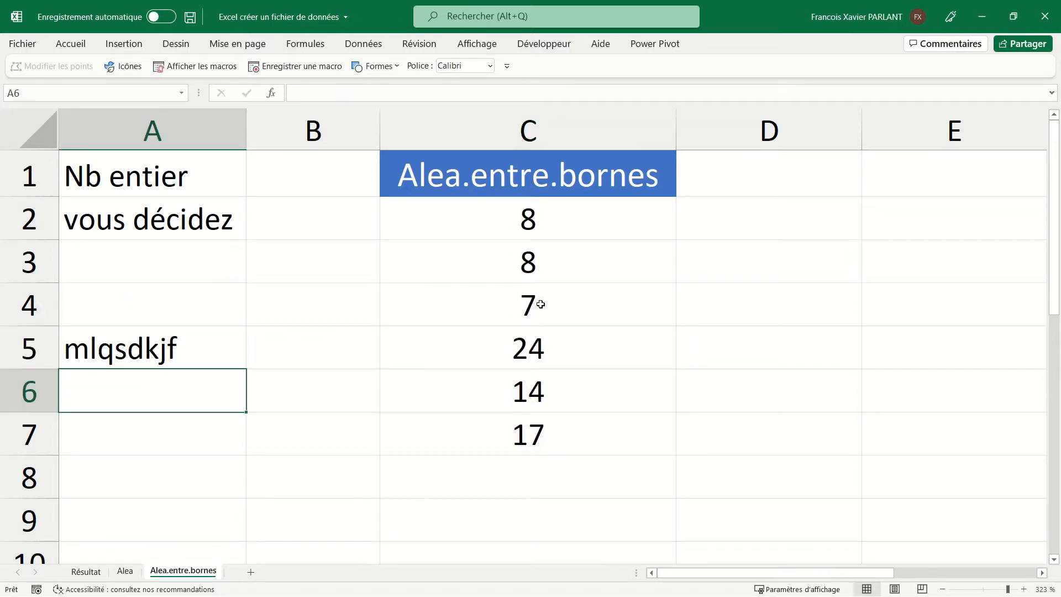
{"action": "left_click", "coordinate": [233, 348]}
{"action": "type", "text": "qmsdlkfjq"}
{"action": "key", "text": "Return"}
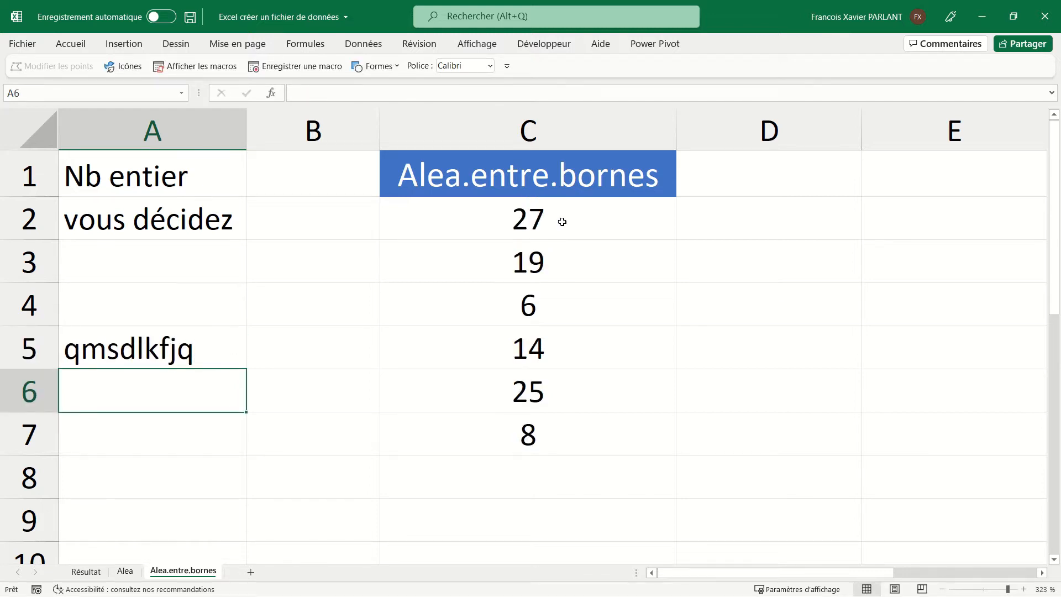
Step: Copy C2:C7 and paste it back in place as values only, replacing the random formulas with fixed numbers
{"action": "left_click_drag", "start_coordinate": [562, 222], "coordinate": [564, 430]}
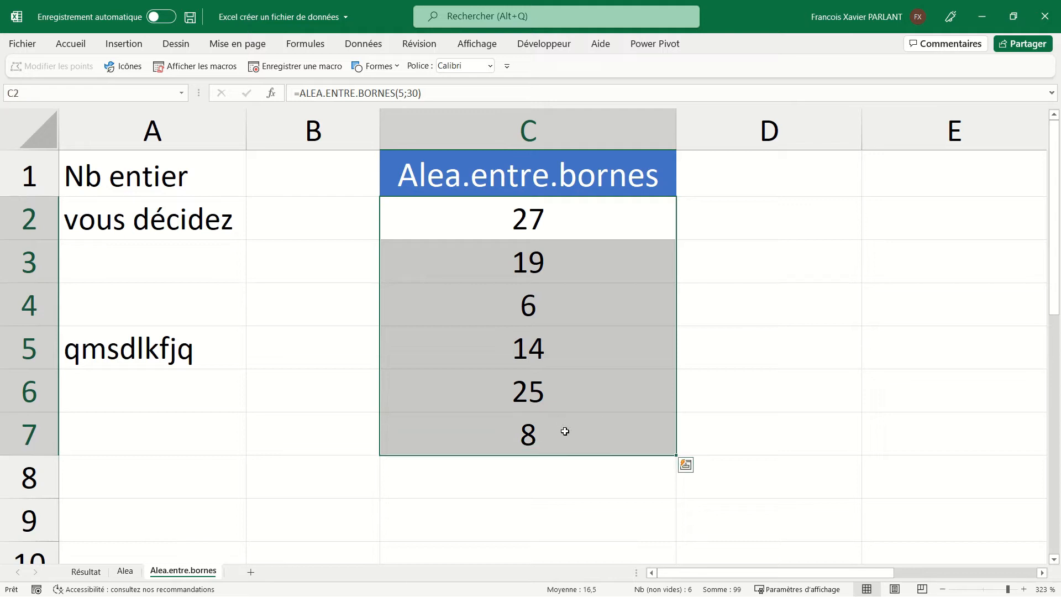
{"action": "key", "text": "ctrl+c"}
{"action": "right_click", "coordinate": [521, 246]}
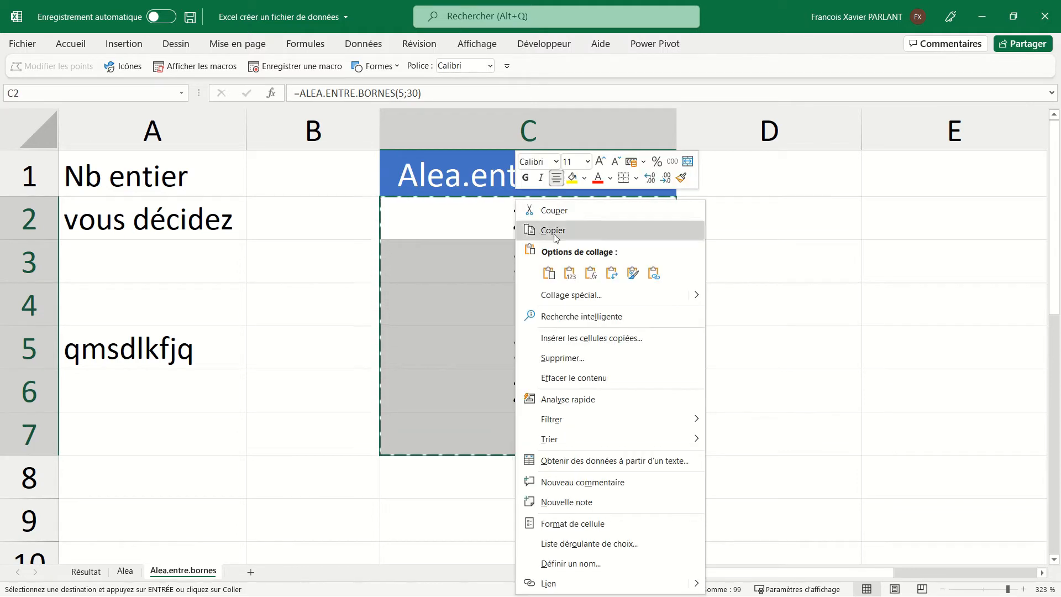
{"action": "left_click", "coordinate": [569, 273]}
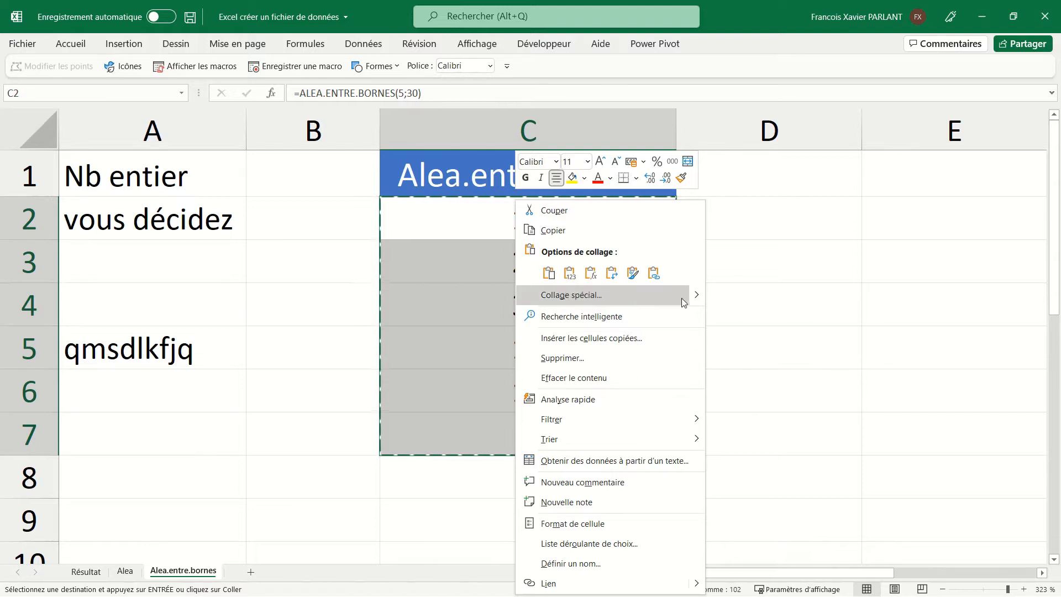
{"action": "mouse_move", "coordinate": [697, 295]}
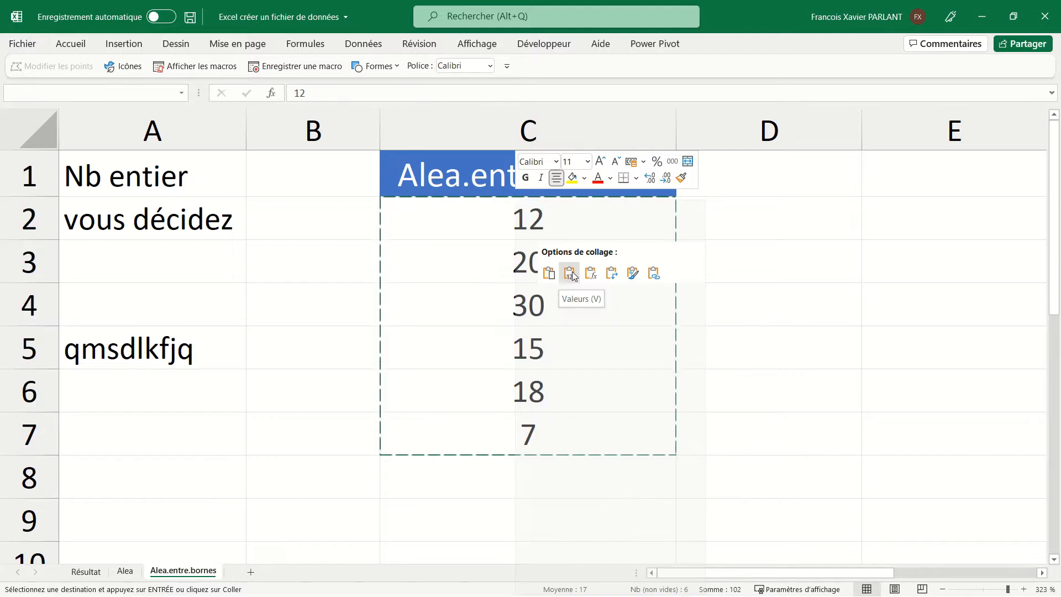
{"action": "left_click", "coordinate": [570, 273]}
{"action": "left_click", "coordinate": [635, 294]}
{"action": "left_click", "coordinate": [569, 272]}
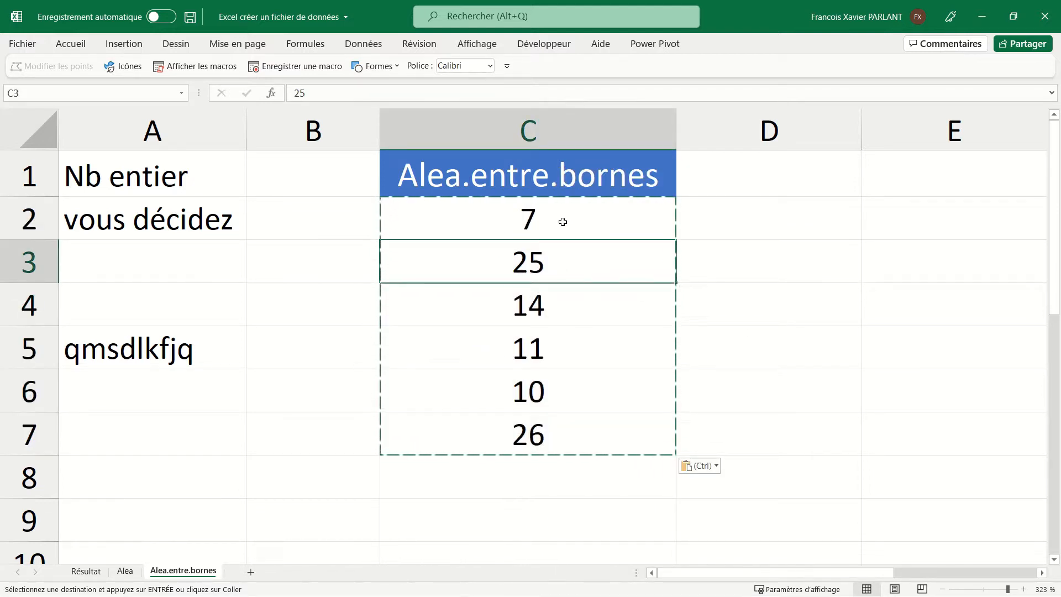
Step: Enter the filler text lqsdjfqm in A6 to test that the pasted values stay fixed
{"action": "left_click", "coordinate": [172, 405]}
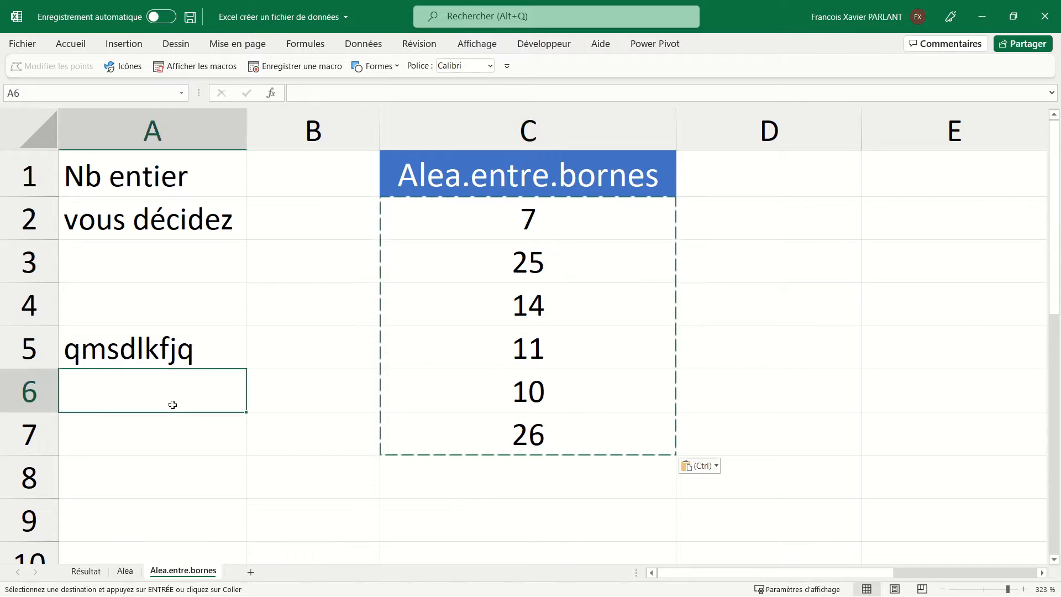
{"action": "type", "text": "lqsdjfqm"}
{"action": "key", "text": "Return"}
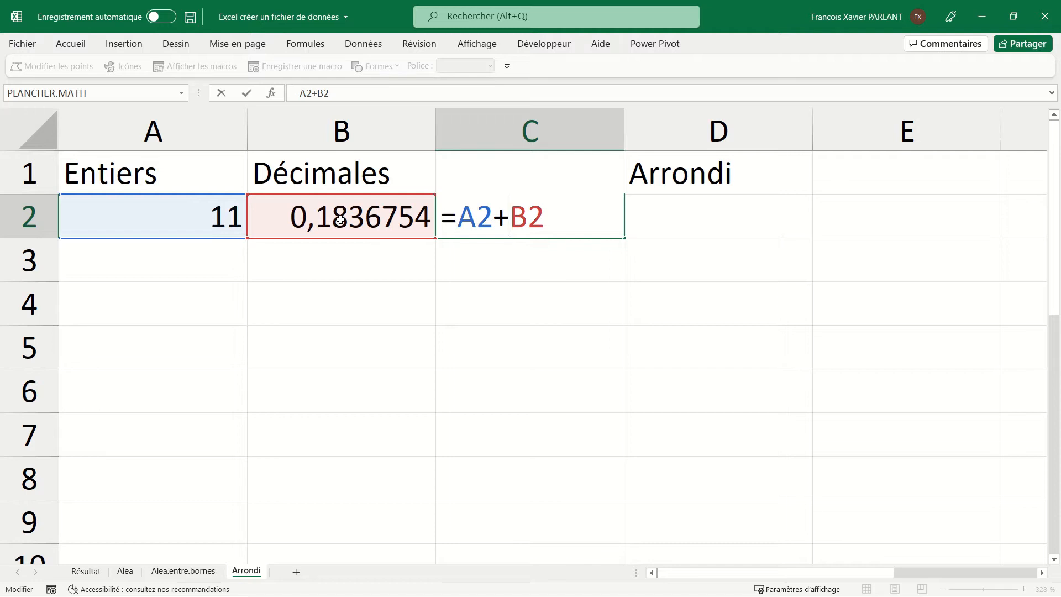
Step: Add the integer and decimal cells with =A2+B2 in C2 of the Arrondi sheet
{"action": "key", "text": "Return"}
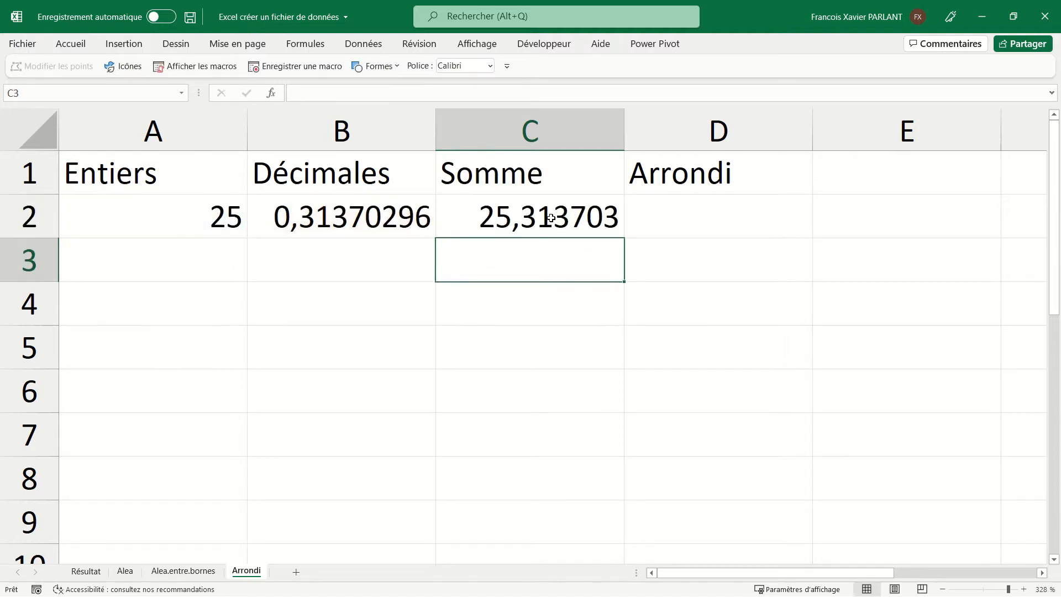
{"action": "left_click", "coordinate": [550, 218]}
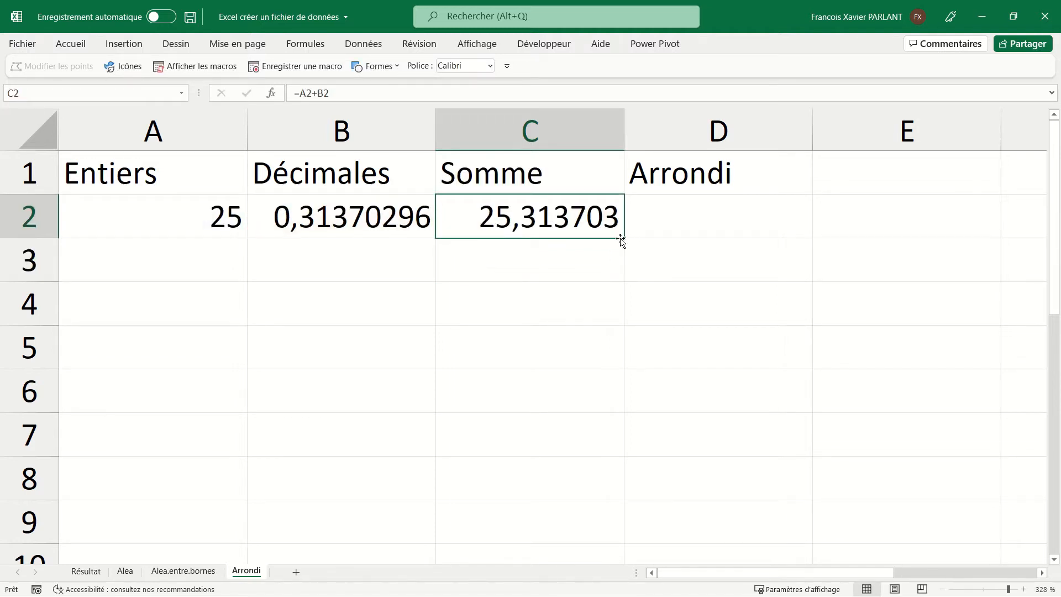
Step: Fill the Entiers, Décimales and Somme formulas of A2:C2 down to row 8
{"action": "left_click_drag", "start_coordinate": [145, 224], "coordinate": [620, 486]}
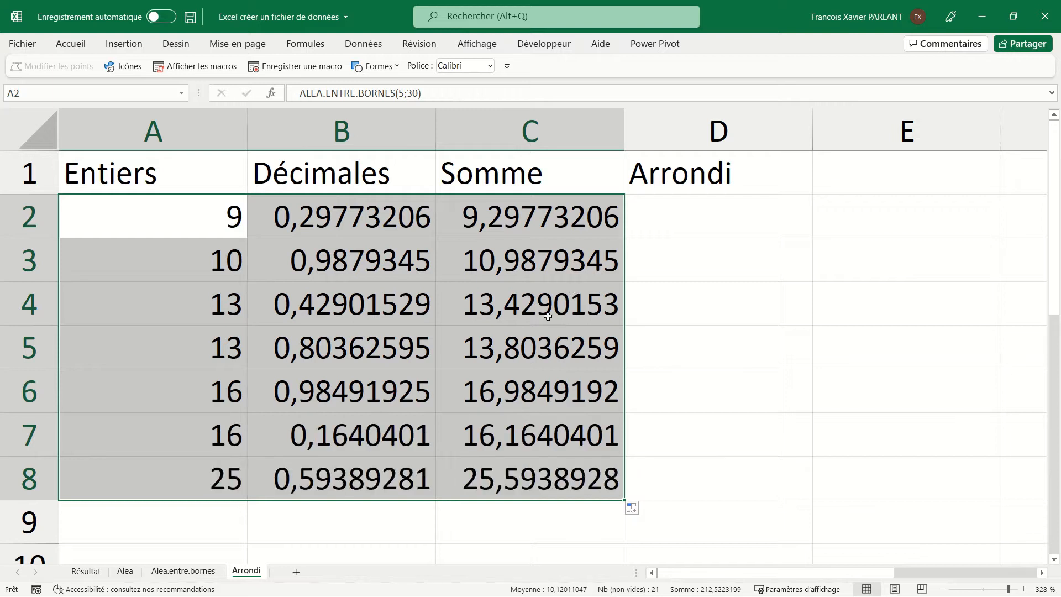
Step: Round the sum to the nearest 0,1 with =ARRONDI.AU.MULTIPLE(C2;0,1) in D2 and fill it down to D8
{"action": "left_click", "coordinate": [727, 208]}
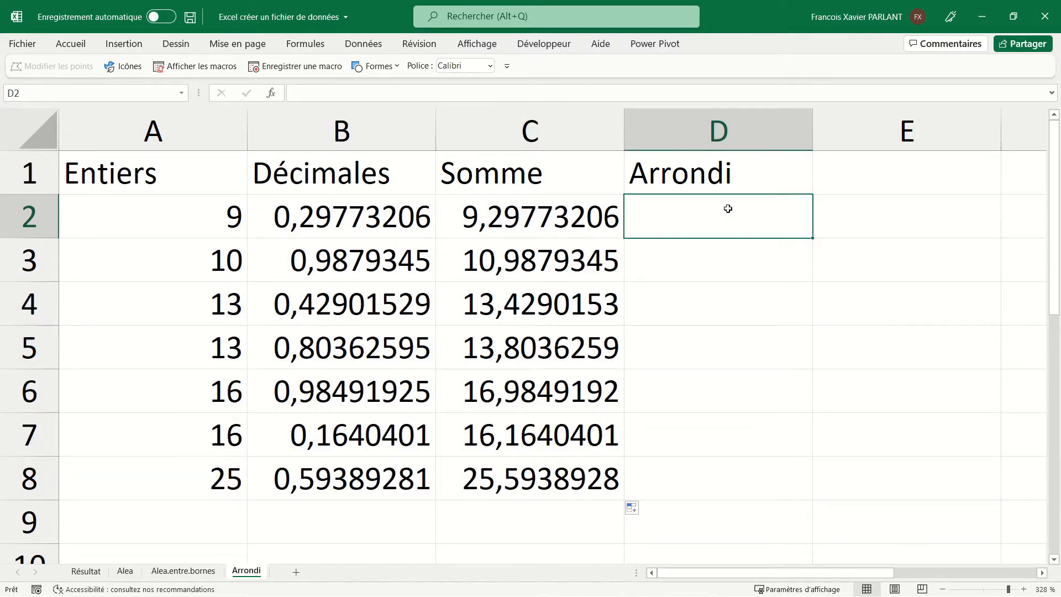
{"action": "type", "text": "="}
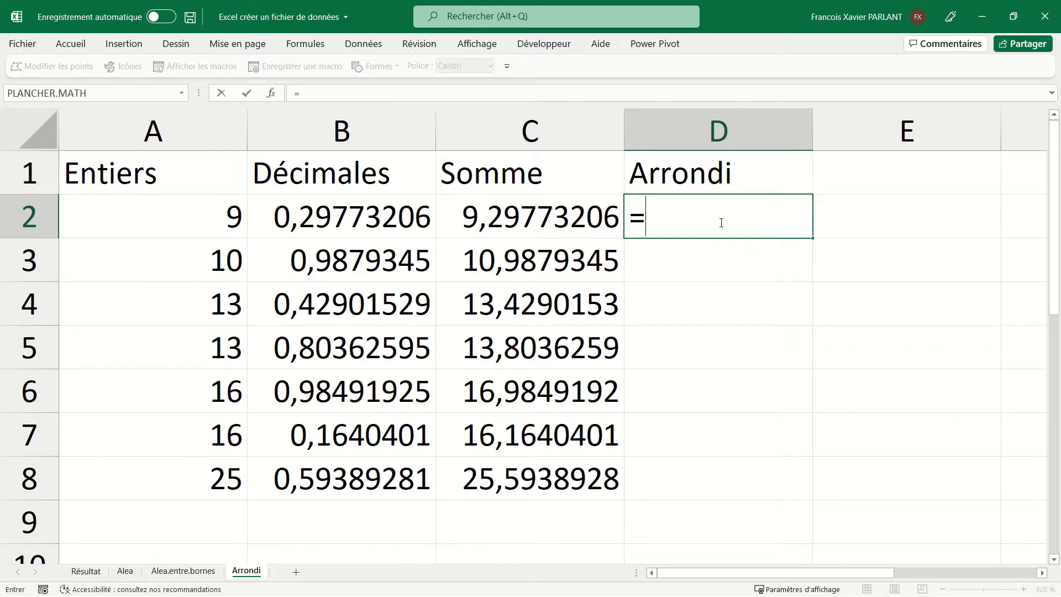
{"action": "type", "text": "arr"}
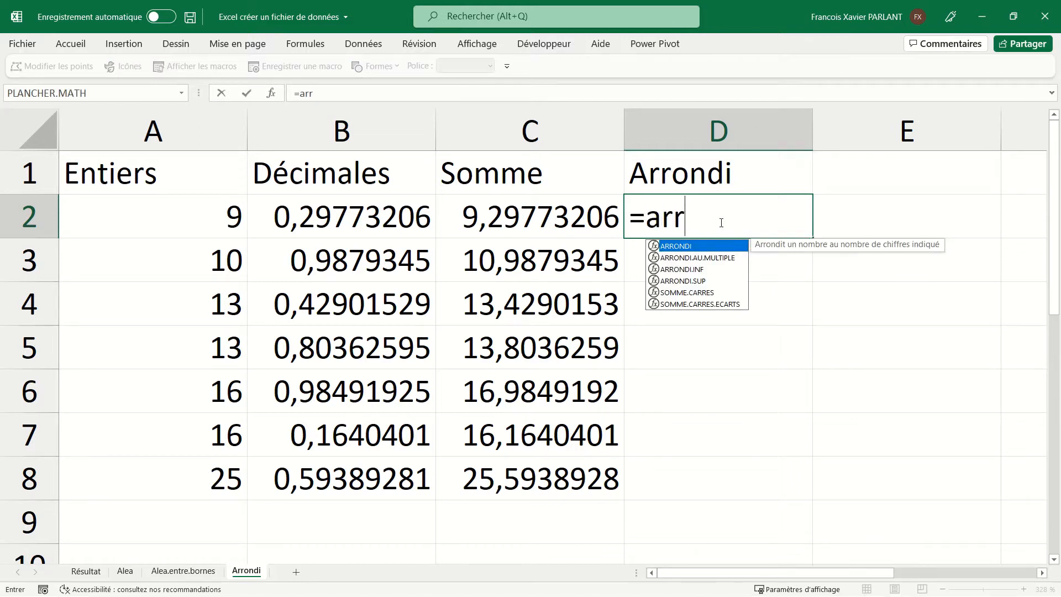
{"action": "key", "text": "Down"}
{"action": "key", "text": "Tab"}
{"action": "left_click", "coordinate": [529, 214]}
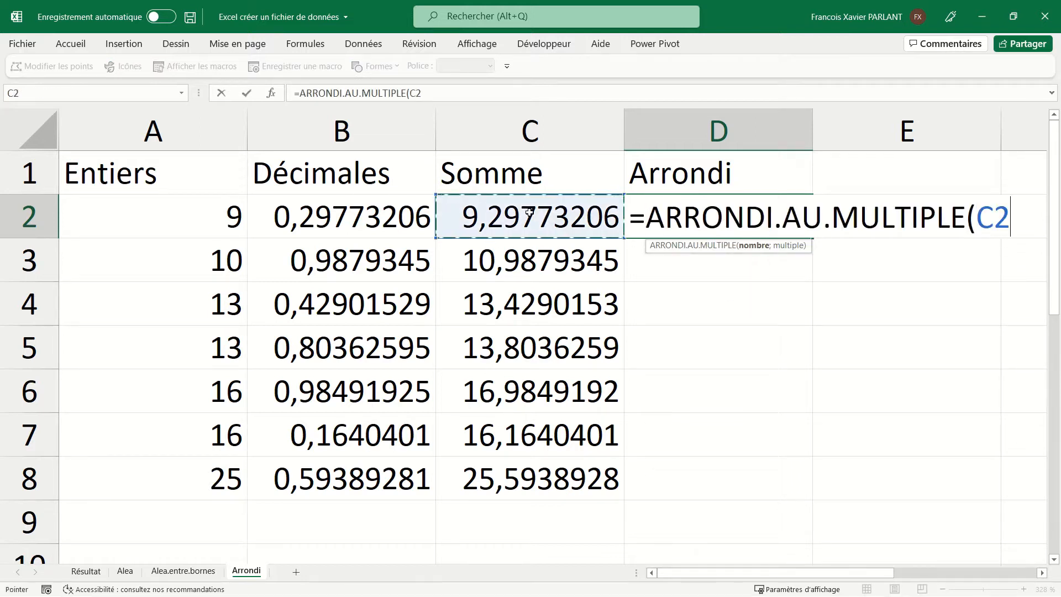
{"action": "type", "text": ";"}
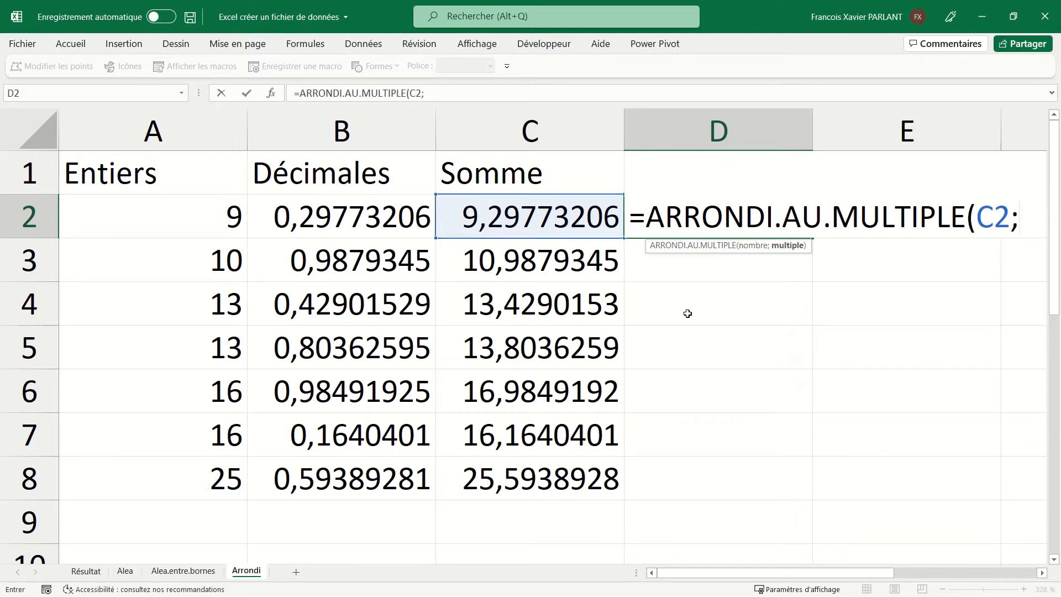
{"action": "type", "text": "0,1"}
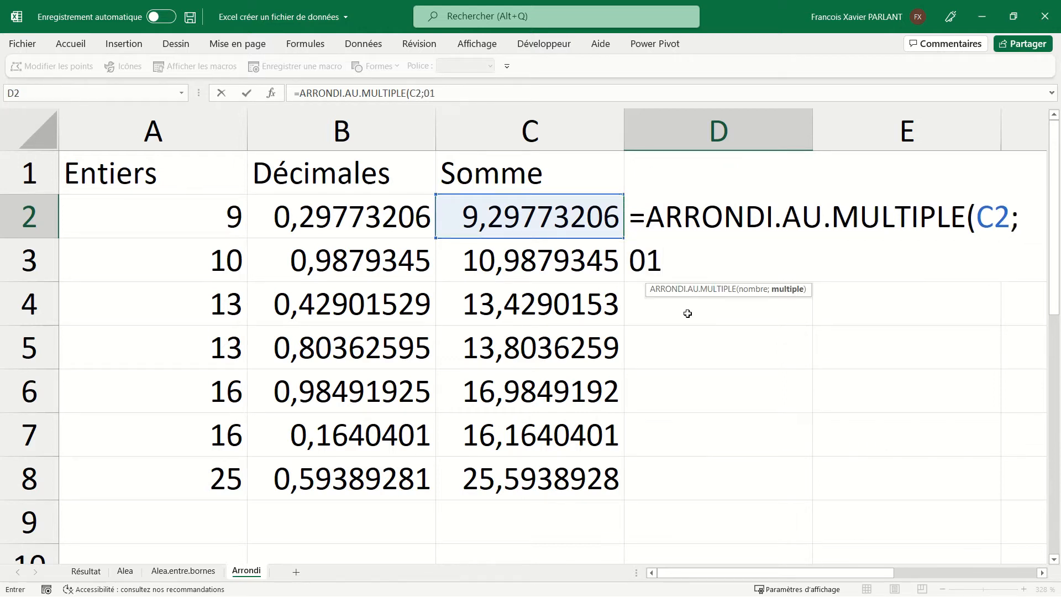
{"action": "key", "text": "BackSpace"}
{"action": "key", "text": "BackSpace"}
{"action": "type", "text": ",1"}
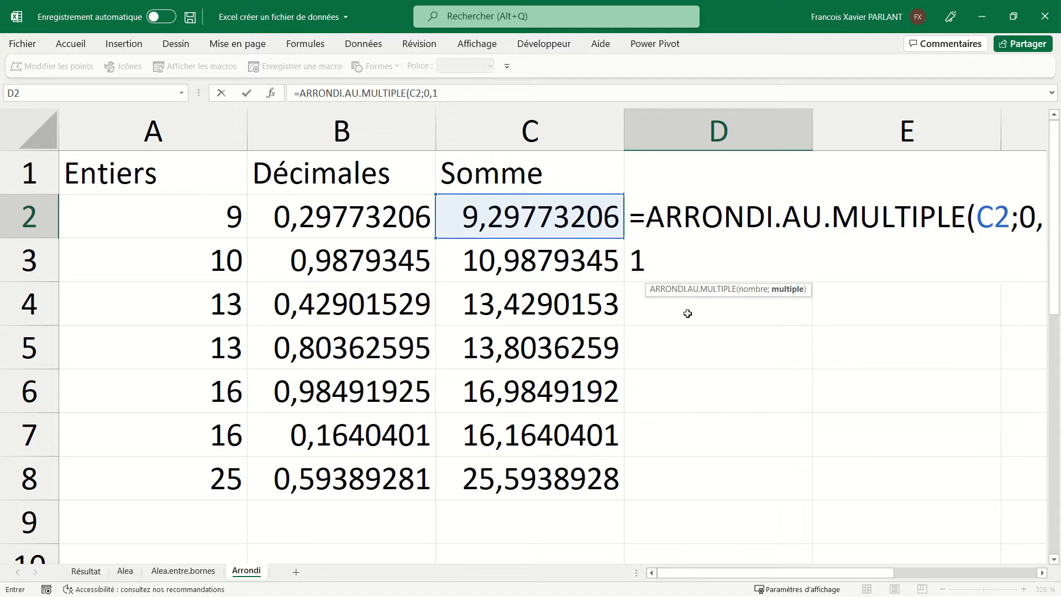
{"action": "key", "text": "Return"}
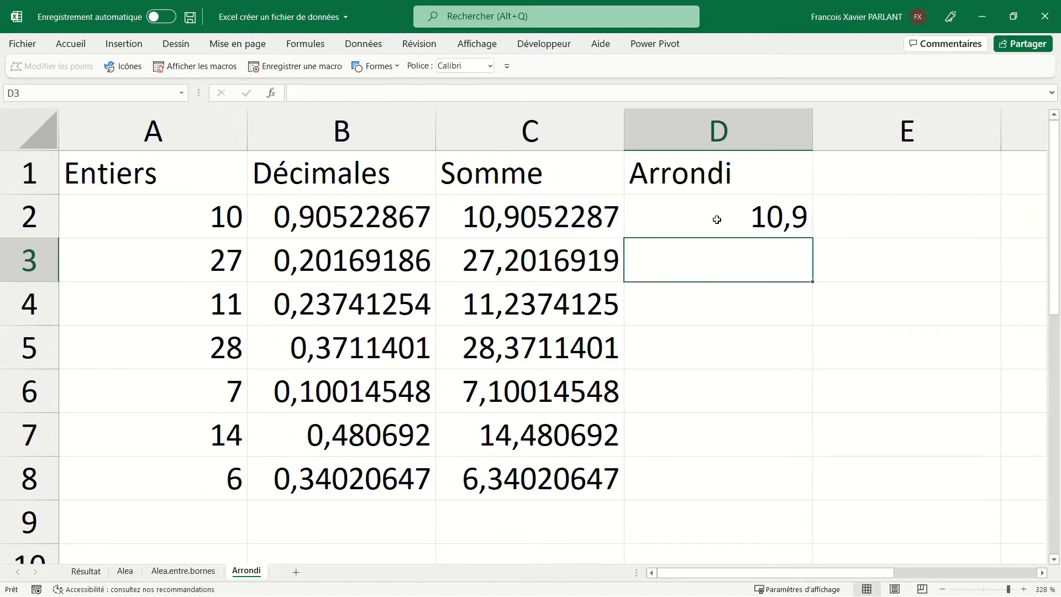
{"action": "left_click", "coordinate": [716, 219]}
{"action": "left_click_drag", "start_coordinate": [812, 238], "coordinate": [808, 499]}
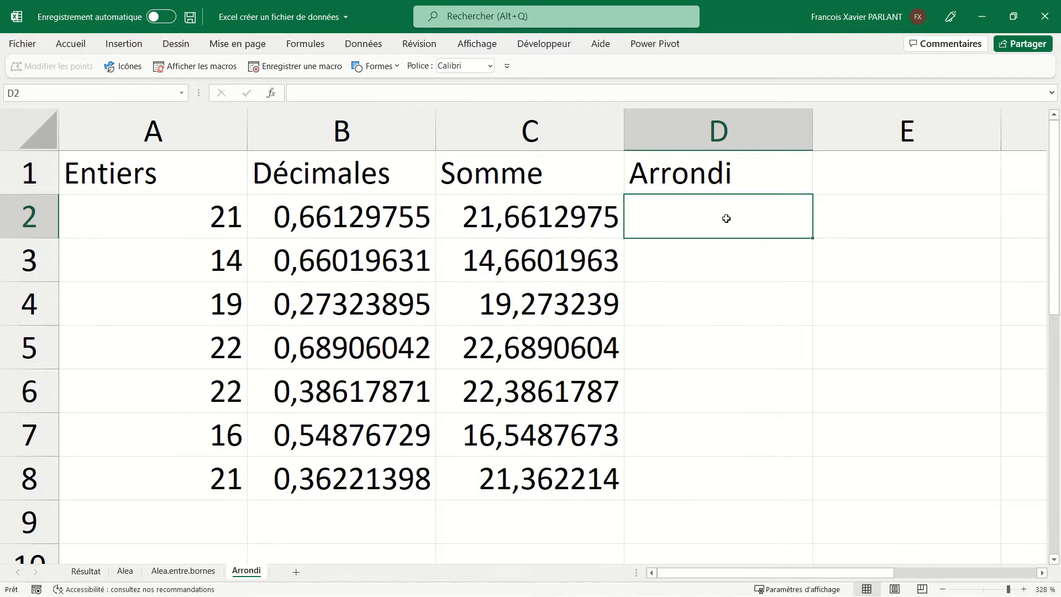
Step: Round the sum up to the next 0,1 with =PLAFOND.MATH(C2;0,1) in D2 and fill it down to D8
{"action": "type", "text": "=pl"}
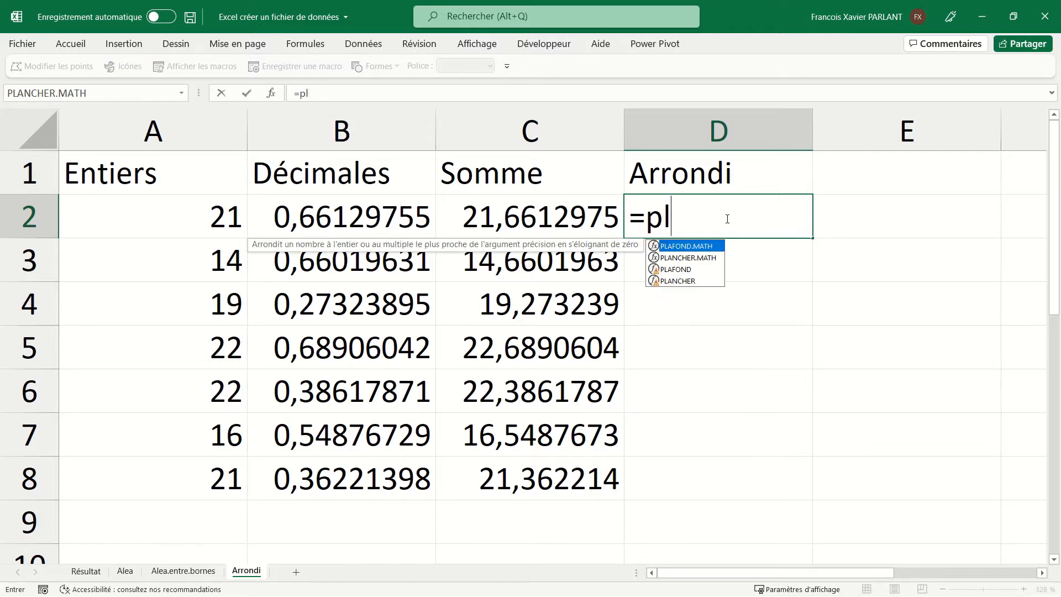
{"action": "key", "text": "Tab"}
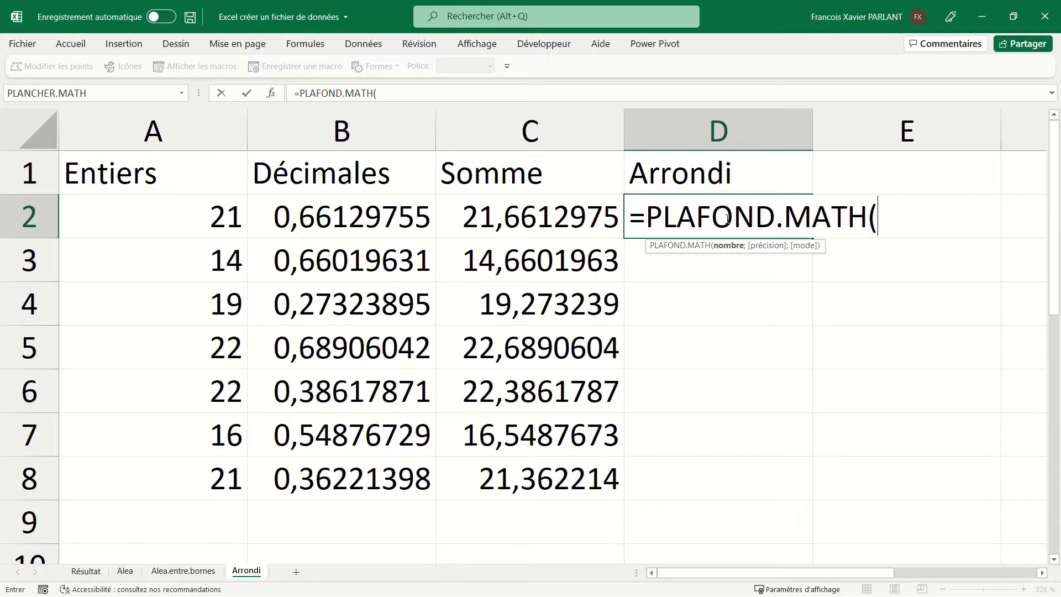
{"action": "left_click", "coordinate": [541, 220]}
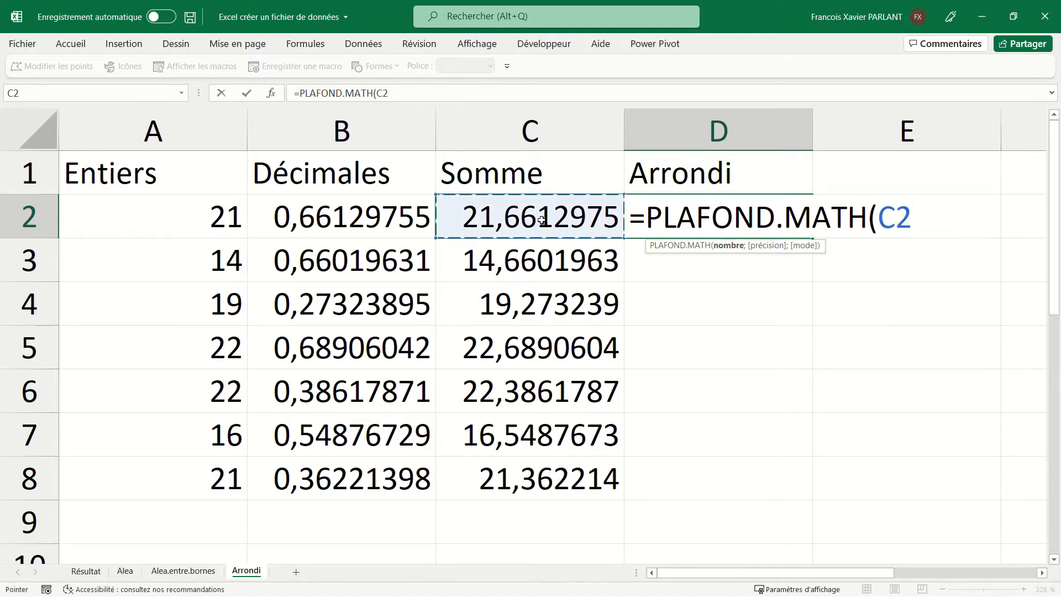
{"action": "type", "text": ";"}
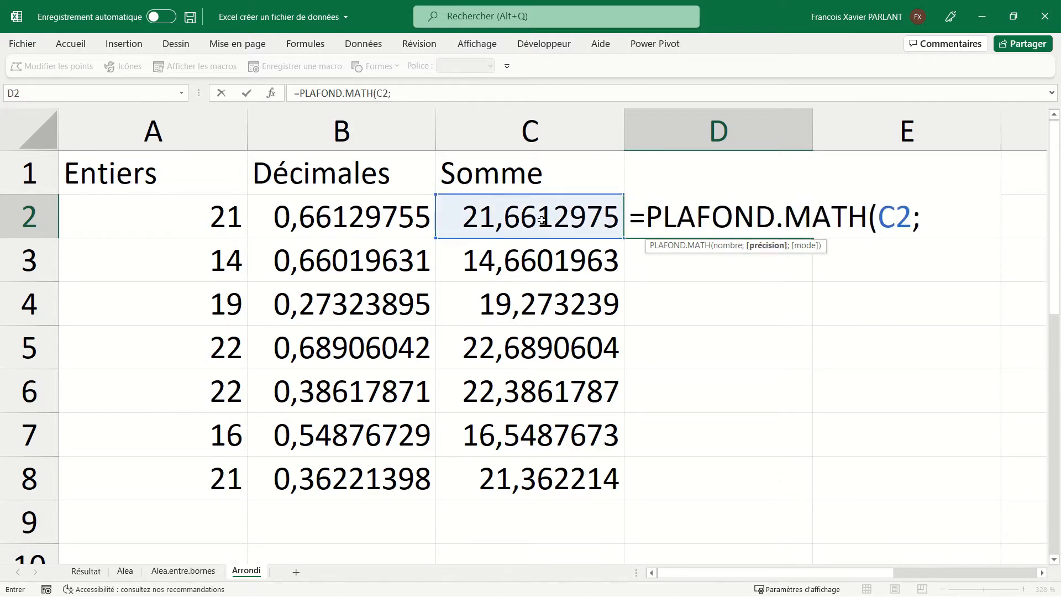
{"action": "type", "text": "0,1;"}
{"action": "key", "text": "BackSpace"}
{"action": "type", "text": ")"}
{"action": "key", "text": "Return"}
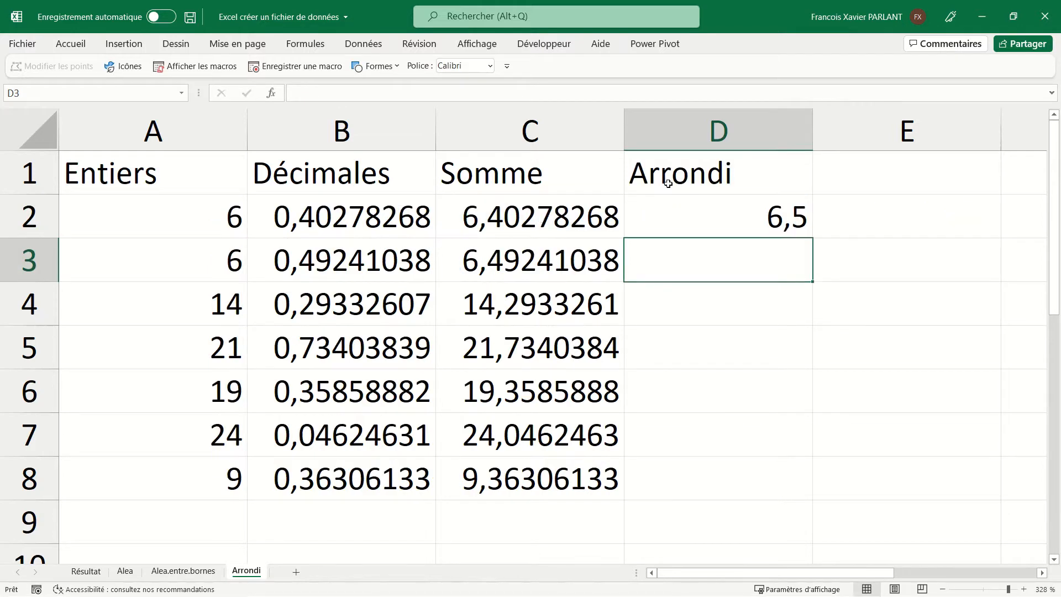
{"action": "left_click", "coordinate": [735, 203]}
{"action": "left_click_drag", "start_coordinate": [811, 238], "coordinate": [811, 489]}
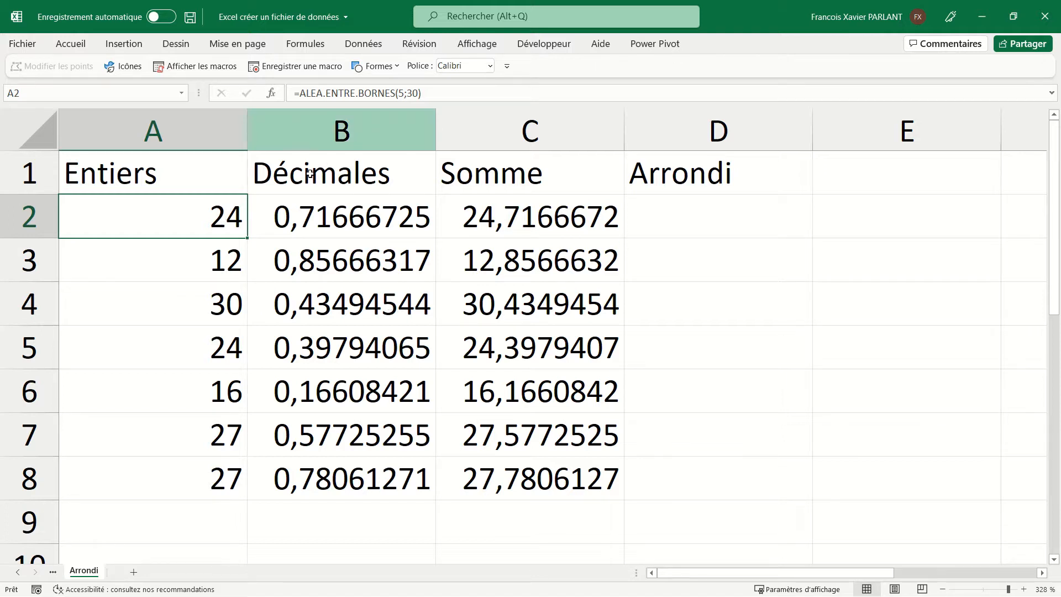
Step: Set the maximum of the ALEA.ENTRE.BORNES formula in A2 to 29 and fill it down to A8
{"action": "double_click", "coordinate": [191, 222]}
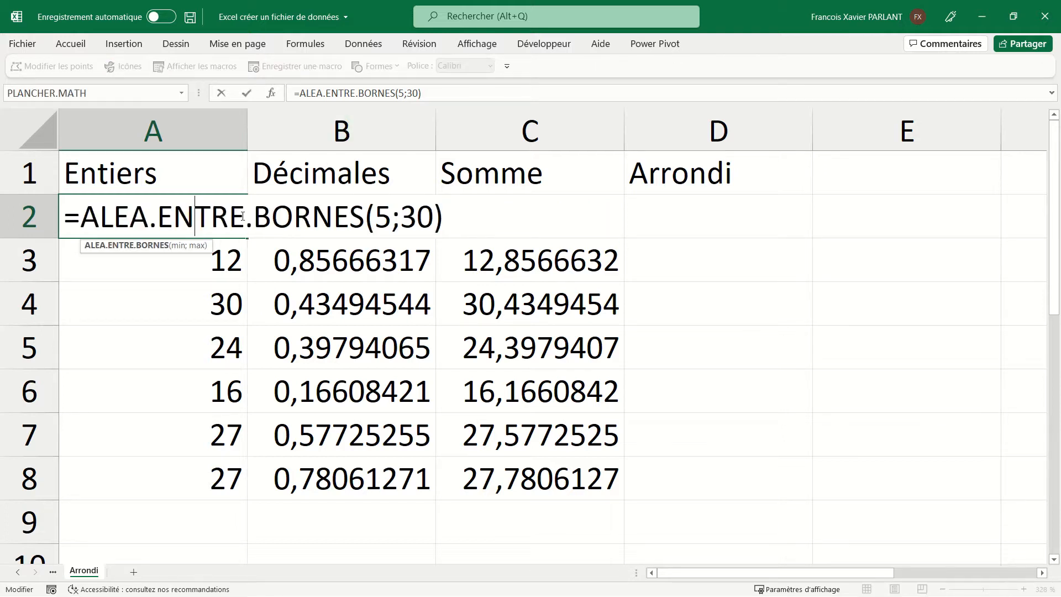
{"action": "left_click", "coordinate": [437, 216]}
{"action": "key", "text": "BackSpace"}
{"action": "key", "text": "BackSpace"}
{"action": "type", "text": "29"}
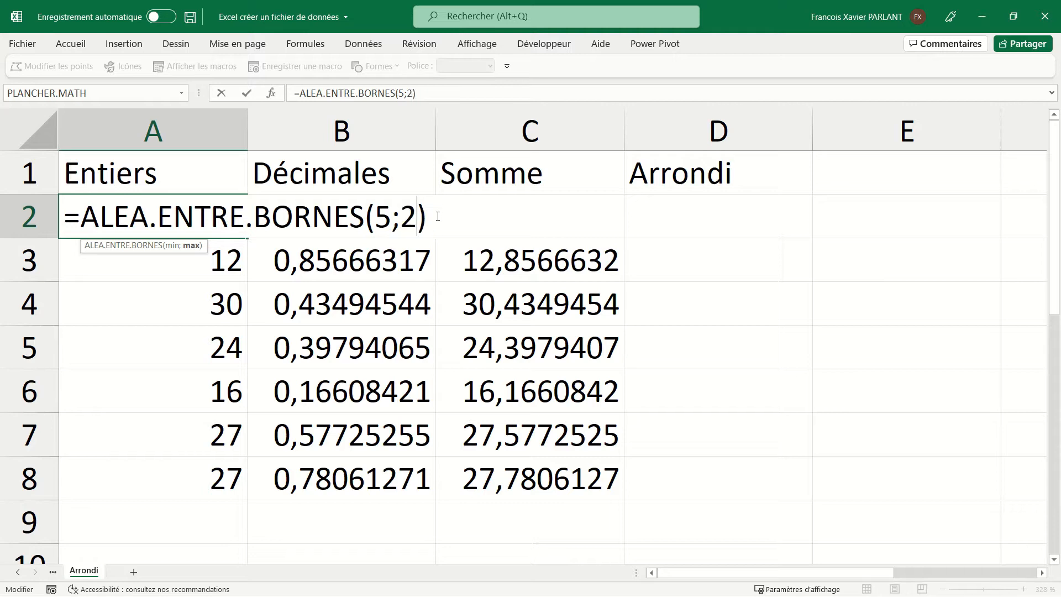
{"action": "key", "text": "Return"}
{"action": "left_click", "coordinate": [207, 213]}
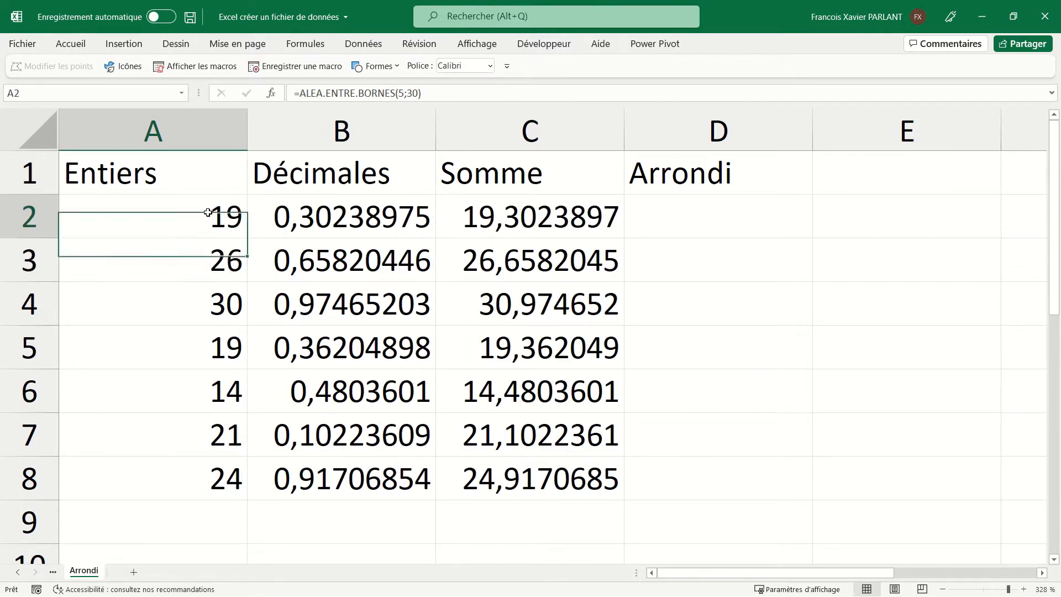
{"action": "left_click_drag", "start_coordinate": [249, 238], "coordinate": [248, 495]}
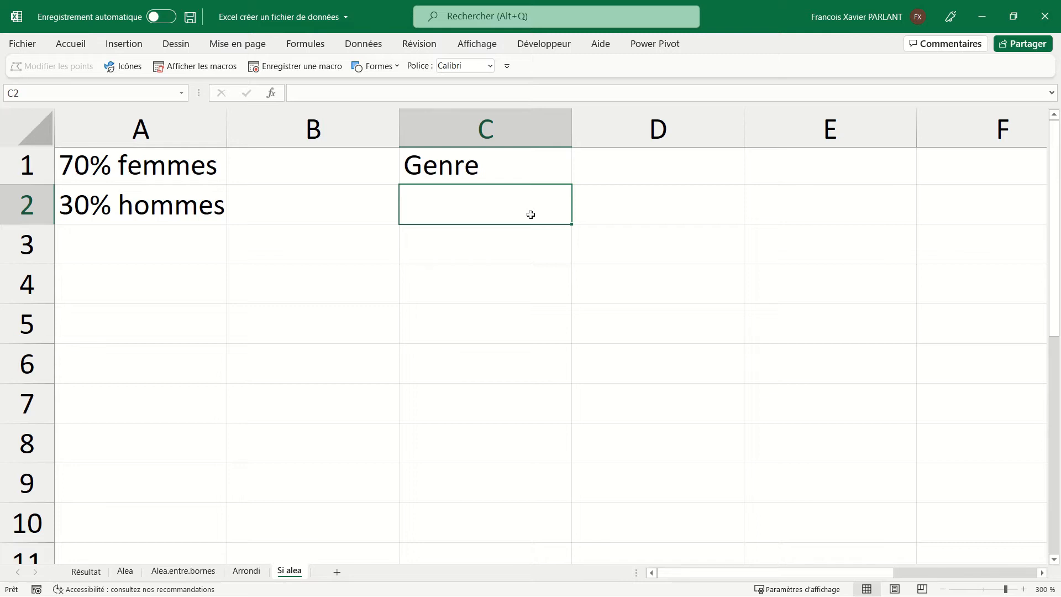
Step: Generate 30% men and 70% women with =SI(ALEA()>0,7;"H";"F") in C2 of the Si alea sheet and fill it down the Genre column
{"action": "type", "text": "=si"}
{"action": "key", "text": "Tab"}
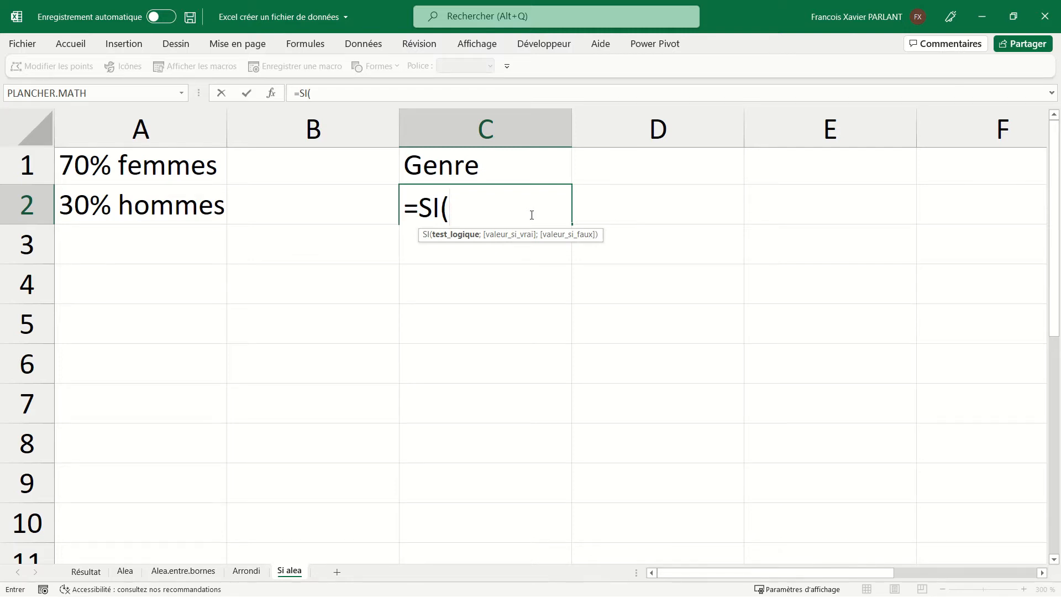
{"action": "type", "text": "alea"}
{"action": "key", "text": "Tab"}
{"action": "type", "text": ")"}
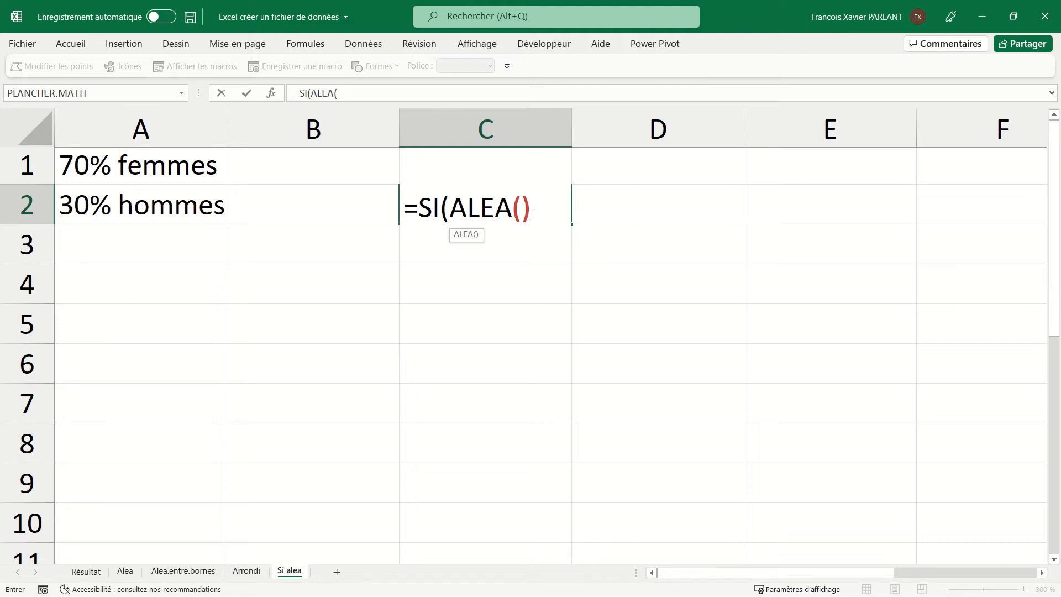
{"action": "type", "text": ">"}
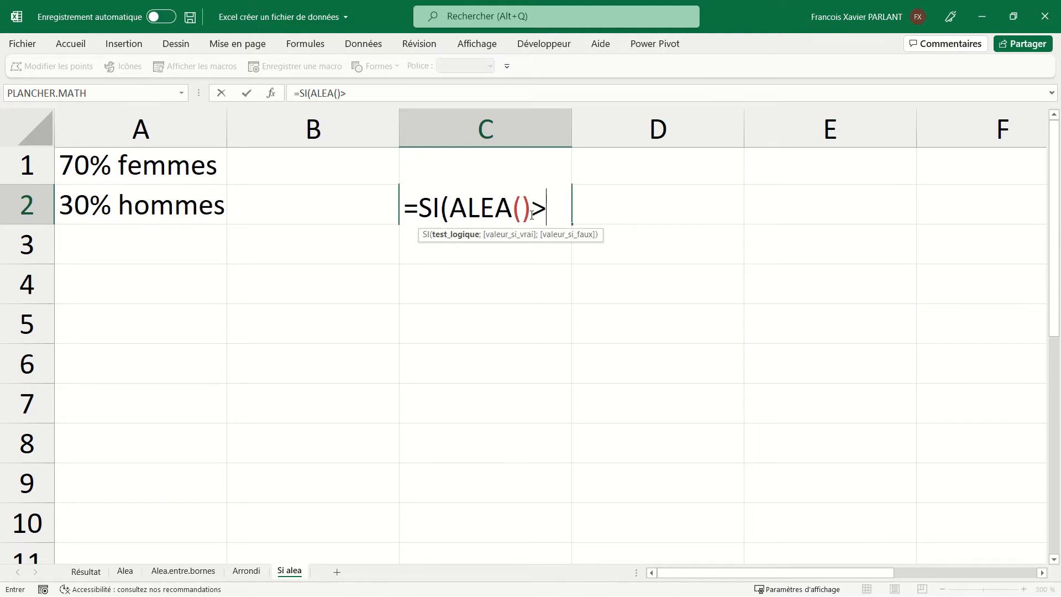
{"action": "type", "text": "0,7"}
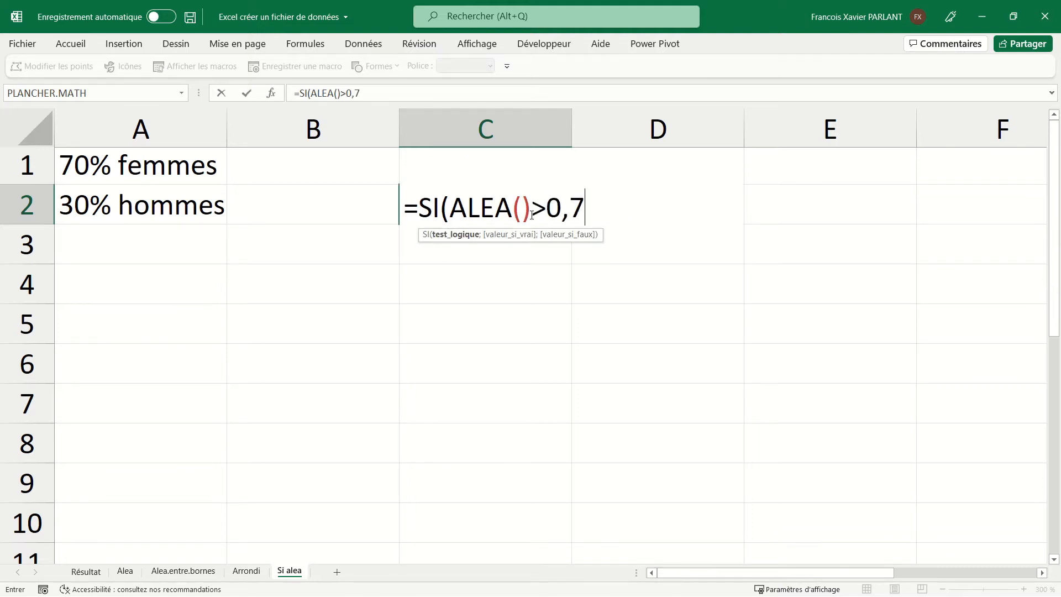
{"action": "type", "text": ";\""}
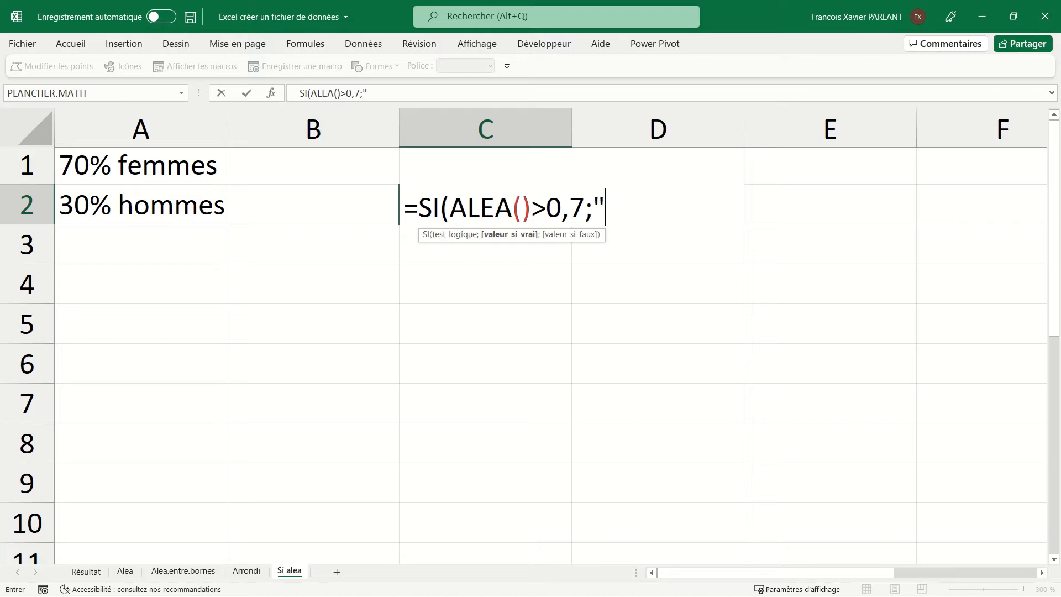
{"action": "type", "text": "H\";"}
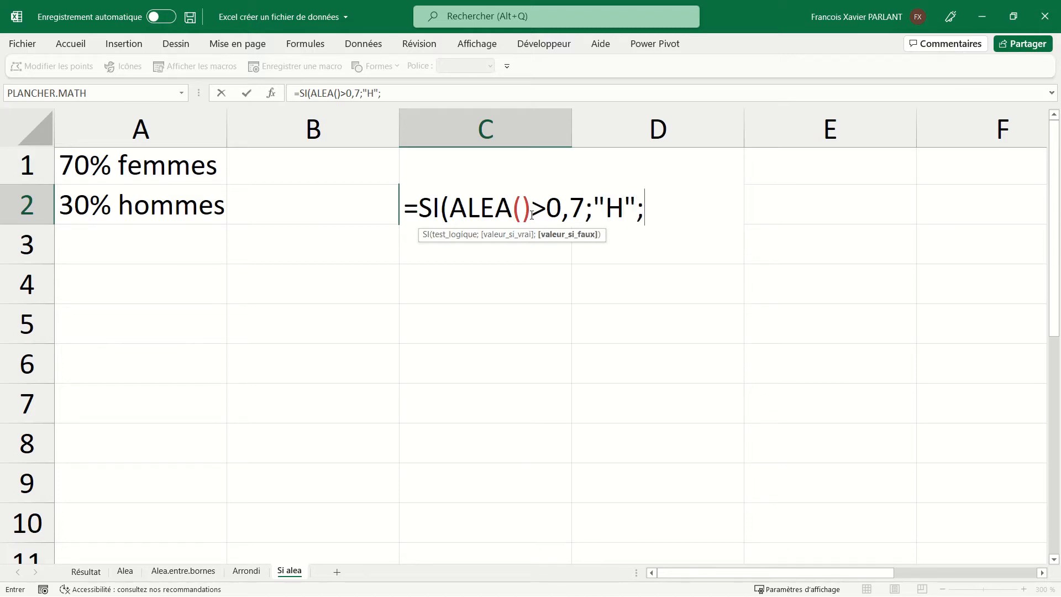
{"action": "type", "text": "\"F\")"}
{"action": "key", "text": "Return"}
{"action": "left_click", "coordinate": [530, 215]}
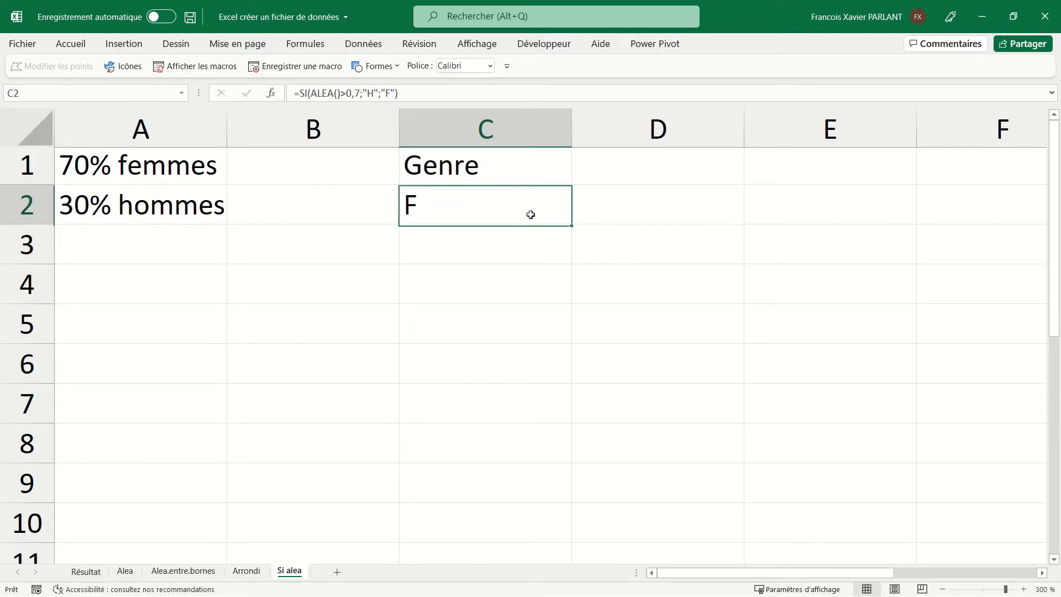
{"action": "left_click_drag", "start_coordinate": [571, 223], "coordinate": [532, 467]}
{"action": "scroll", "coordinate": [617, 432], "scroll_direction": "up", "scroll_amount": 2}
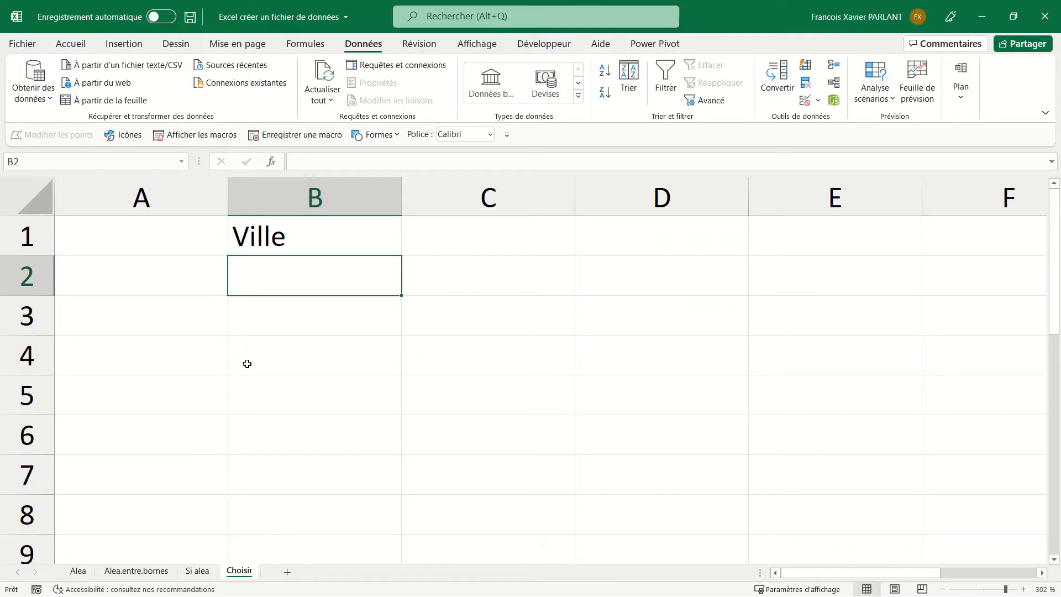
Step: Enter =CHOISIR(1;"Bordeaux";"Paris";"Nice") in B2 under Ville and fill it down to B4
{"action": "type", "text": "=choi"}
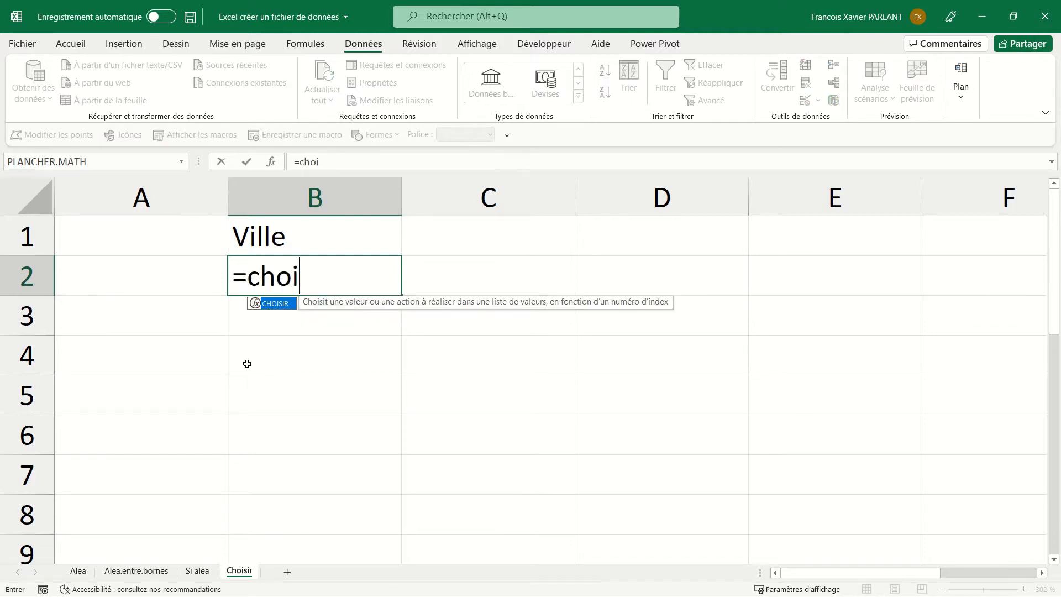
{"action": "key", "text": "Tab"}
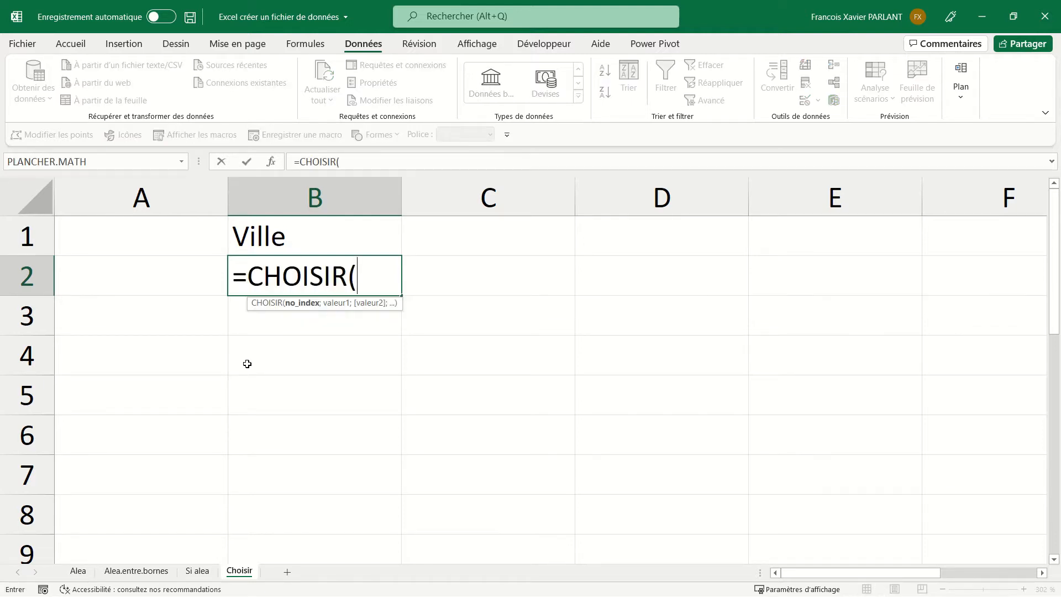
{"action": "type", "text": "1;"}
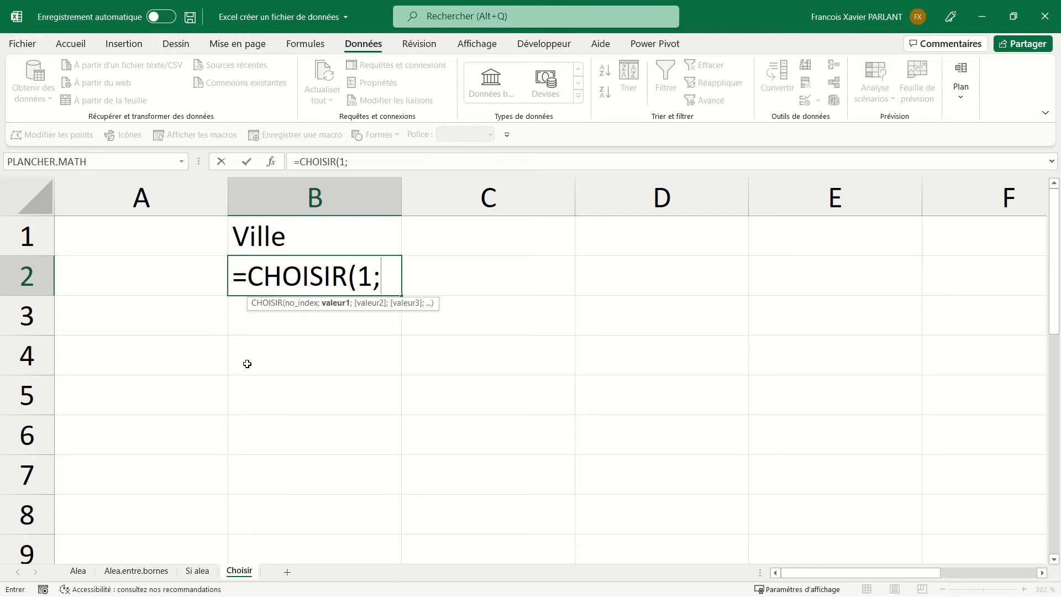
{"action": "type", "text": "\"Bordeu"}
{"action": "type", "text": "ax\";"}
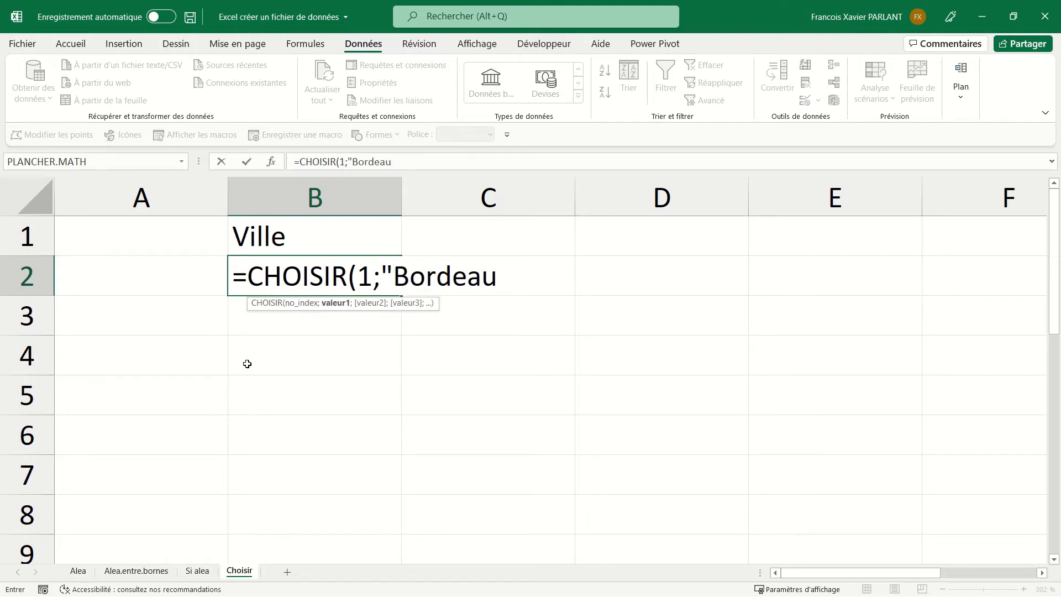
{"action": "type", "text": "\"PAris"}
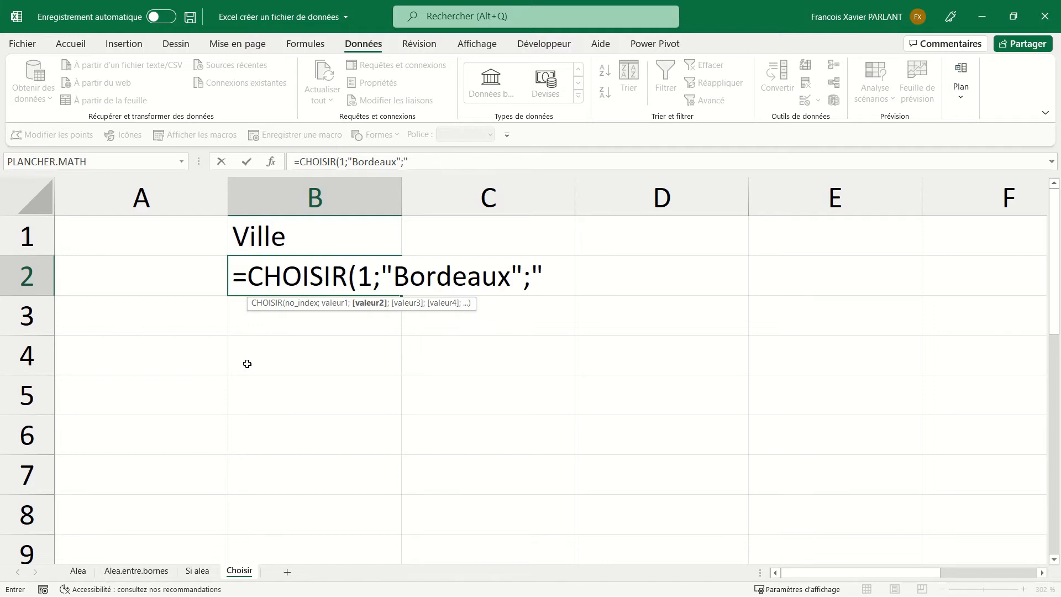
{"action": "type", "text": "\","}
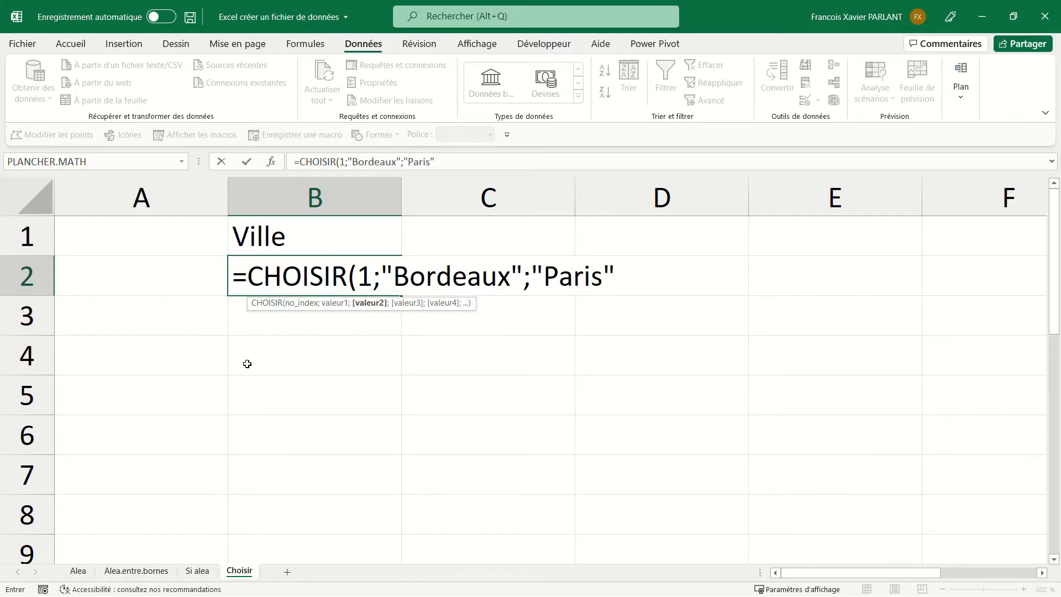
{"action": "key", "text": "BackSpace"}
{"action": "type", "text": ";\""}
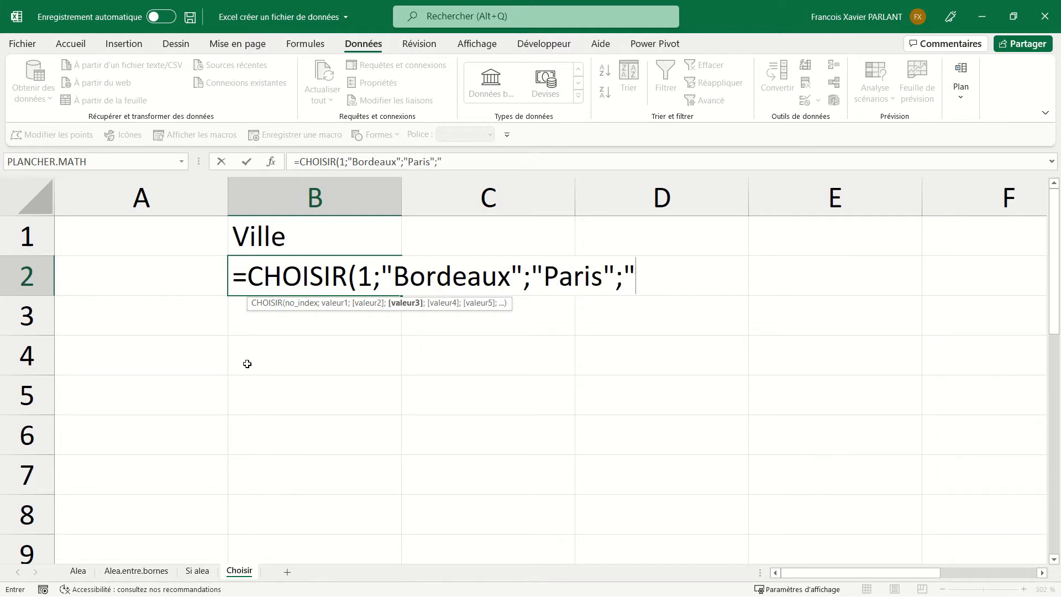
{"action": "type", "text": "Nice\")"}
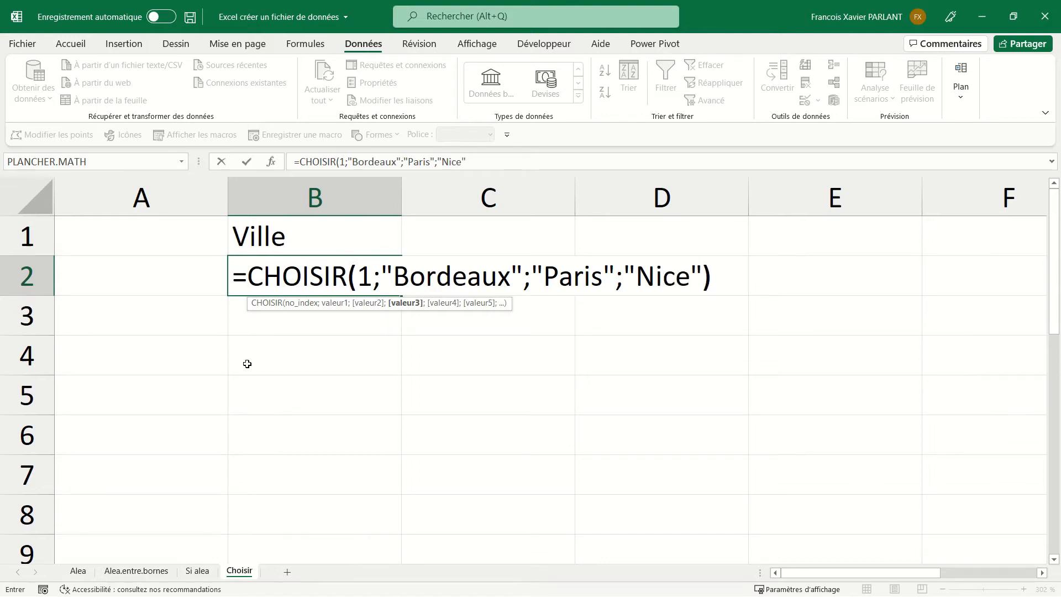
{"action": "key", "text": "Return"}
{"action": "left_click", "coordinate": [307, 281]}
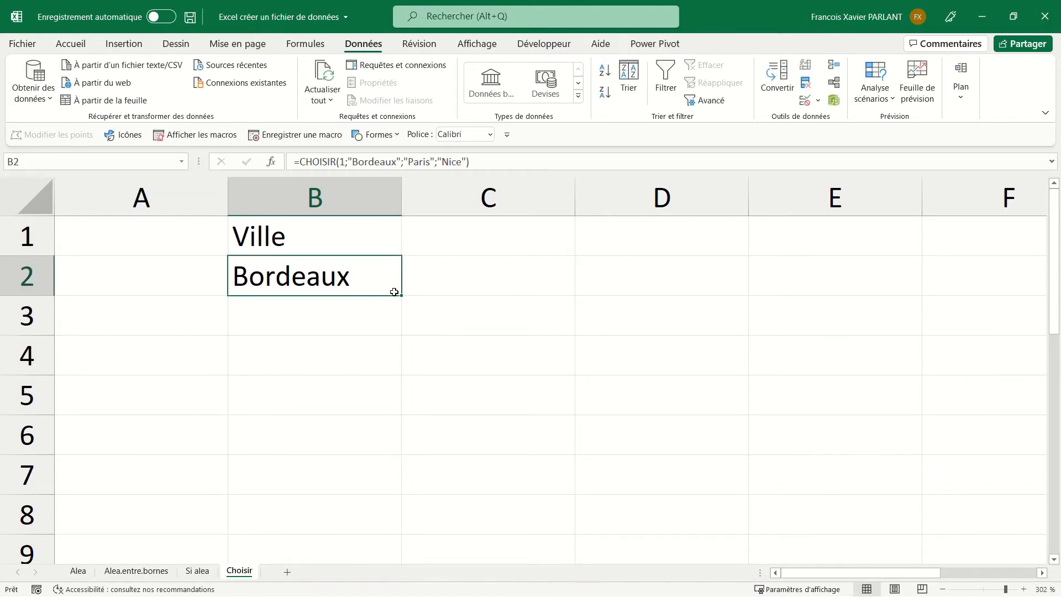
{"action": "left_click_drag", "start_coordinate": [401, 295], "coordinate": [397, 374]}
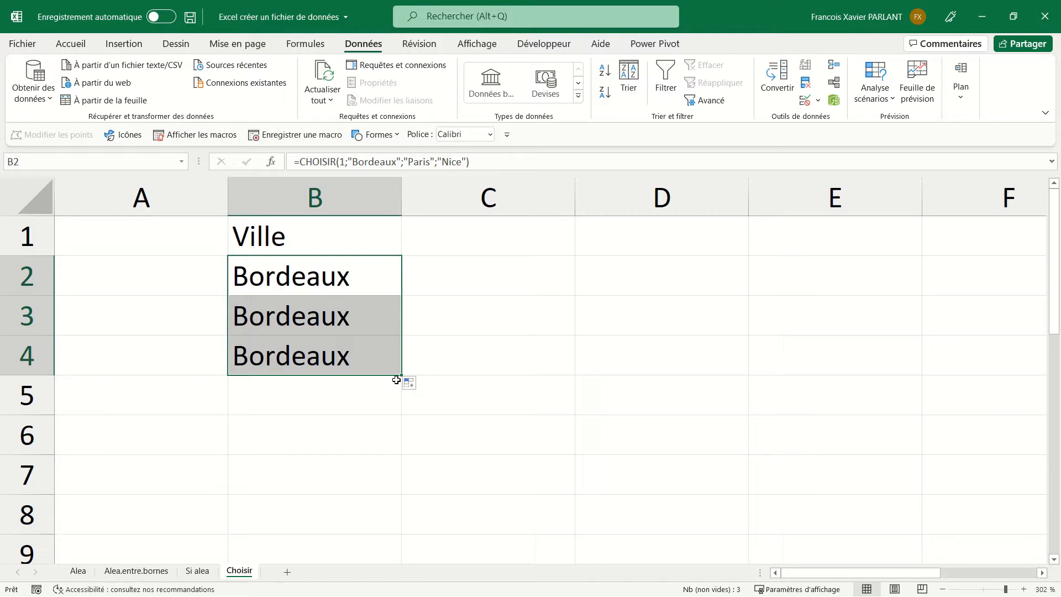
Step: Replace the index of the CHOISIR formula in B2 with ALEA.ENTRE.BORNES(1;3) and fill it down to B7
{"action": "double_click", "coordinate": [350, 277]}
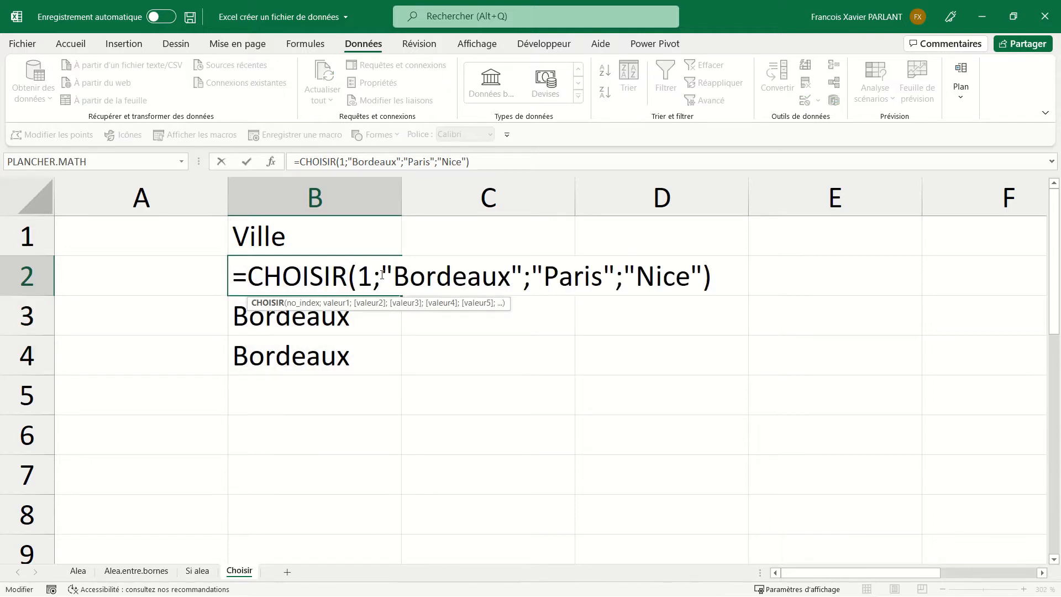
{"action": "double_click", "coordinate": [362, 273]}
{"action": "type", "text": "ale"}
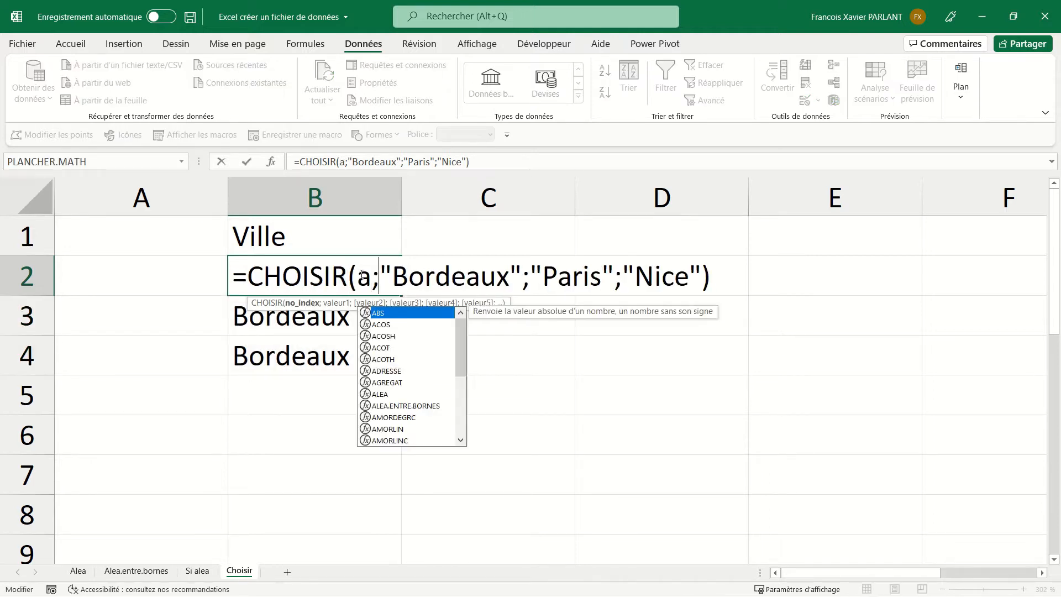
{"action": "key", "text": "Down"}
{"action": "key", "text": "Tab"}
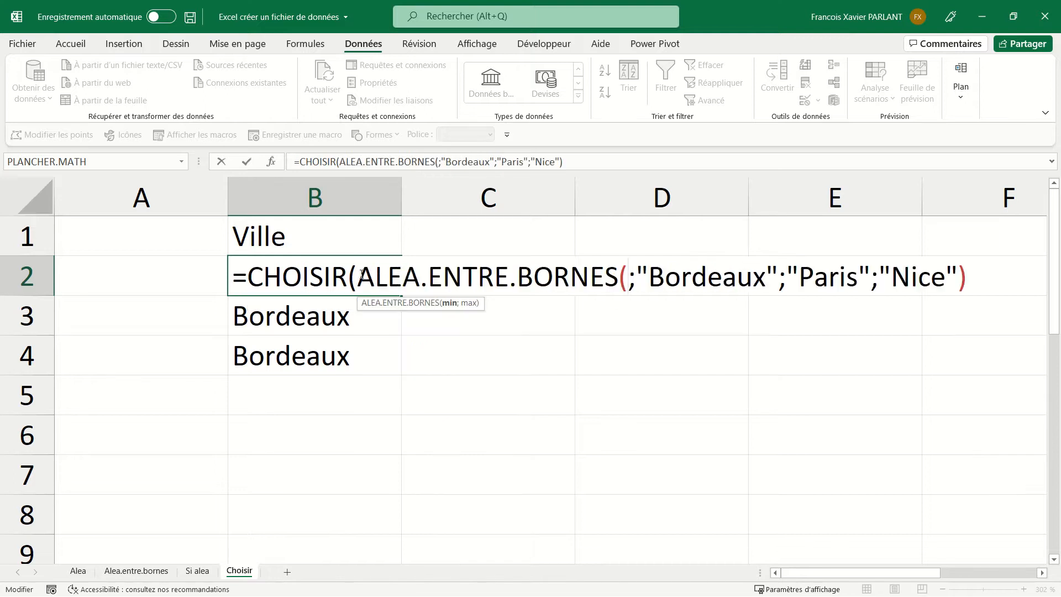
{"action": "type", "text": "1;3"}
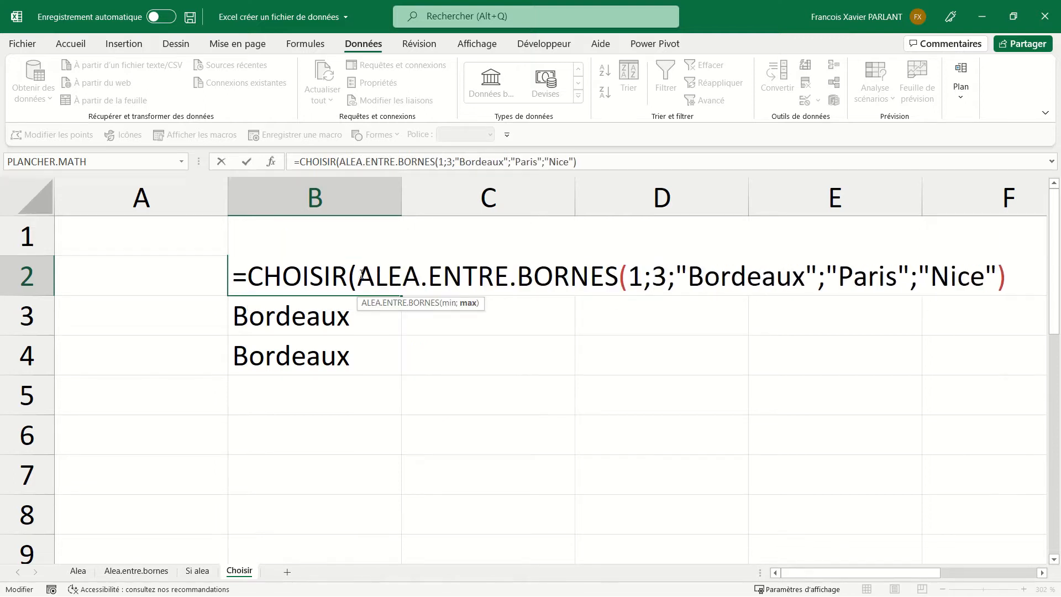
{"action": "key", "text": "Delete"}
{"action": "type", "text": ");"}
{"action": "key", "text": "Return"}
{"action": "left_click", "coordinate": [359, 273]}
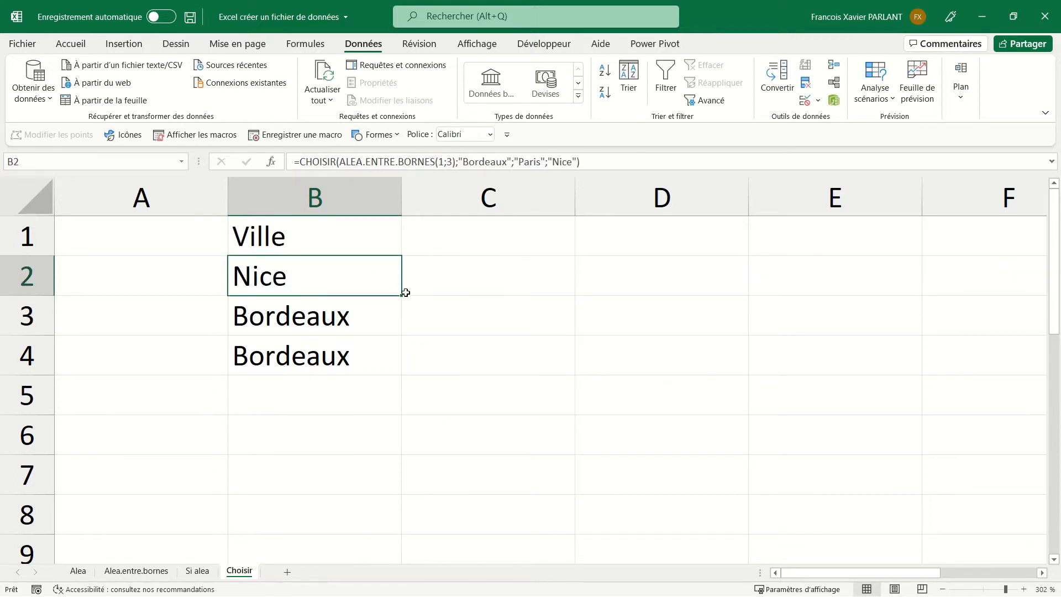
{"action": "left_click_drag", "start_coordinate": [402, 297], "coordinate": [400, 489]}
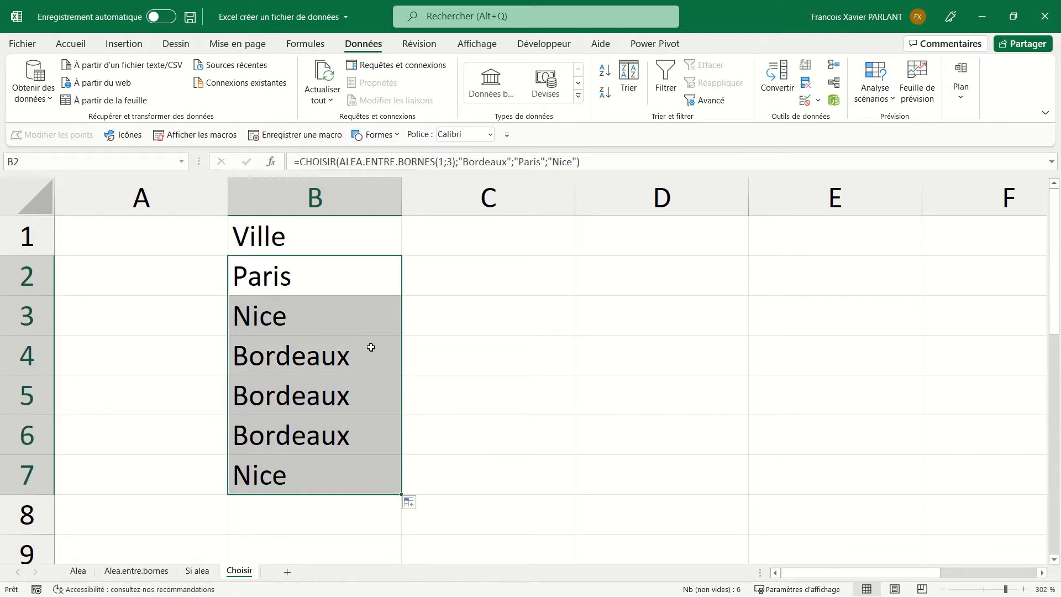
{"action": "left_click", "coordinate": [345, 287]}
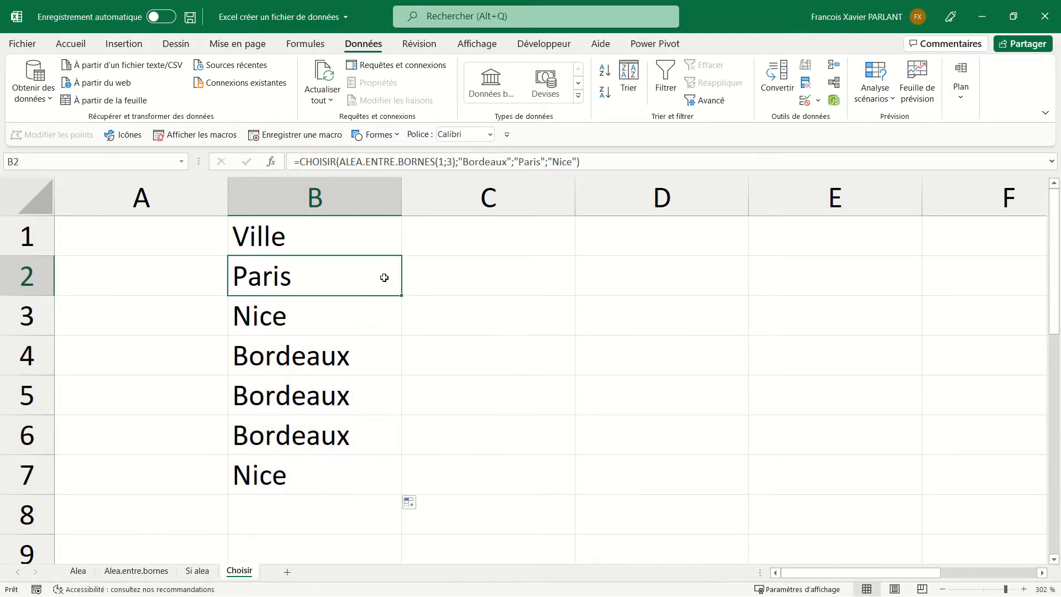
{"action": "double_click", "coordinate": [334, 275]}
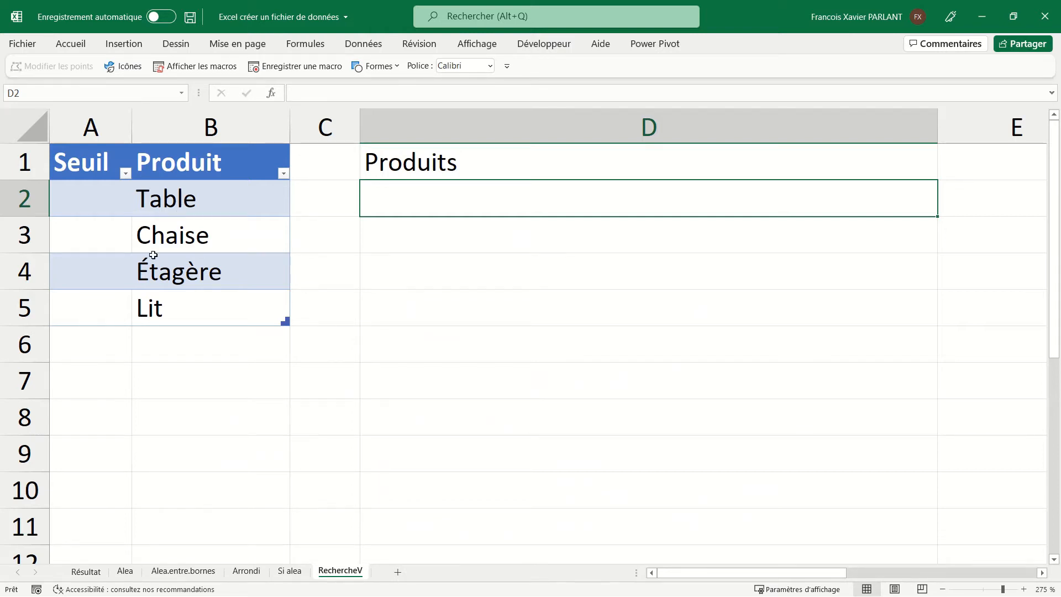
Step: Fill the Seuil column of the RechercheV sheet with 0 for Table, 0,4 for Chaise, 0,7 for Étagère and 0,9 for Lit
{"action": "left_click", "coordinate": [102, 206]}
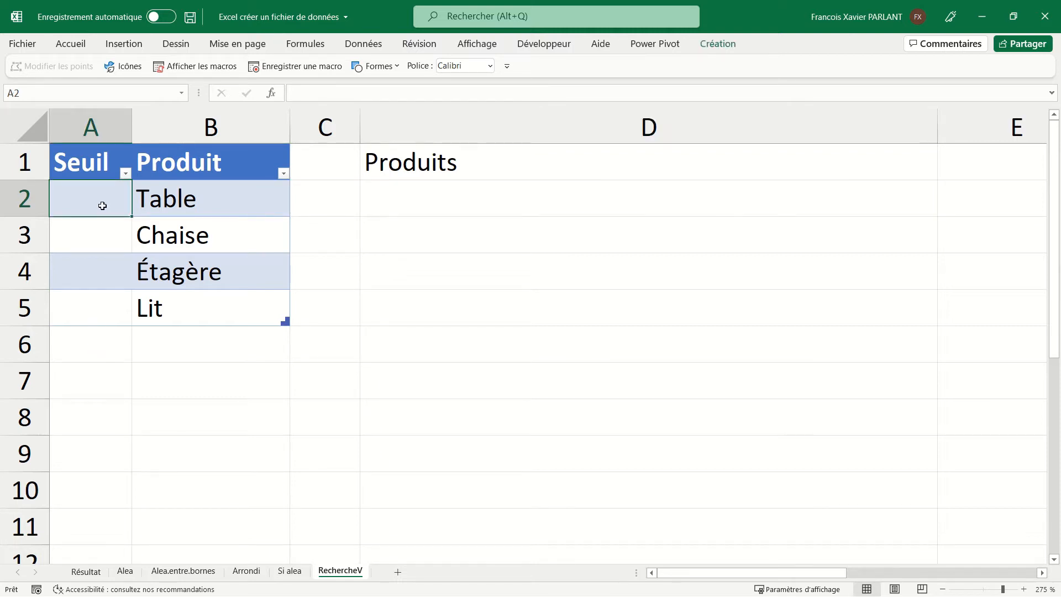
{"action": "type", "text": "0"}
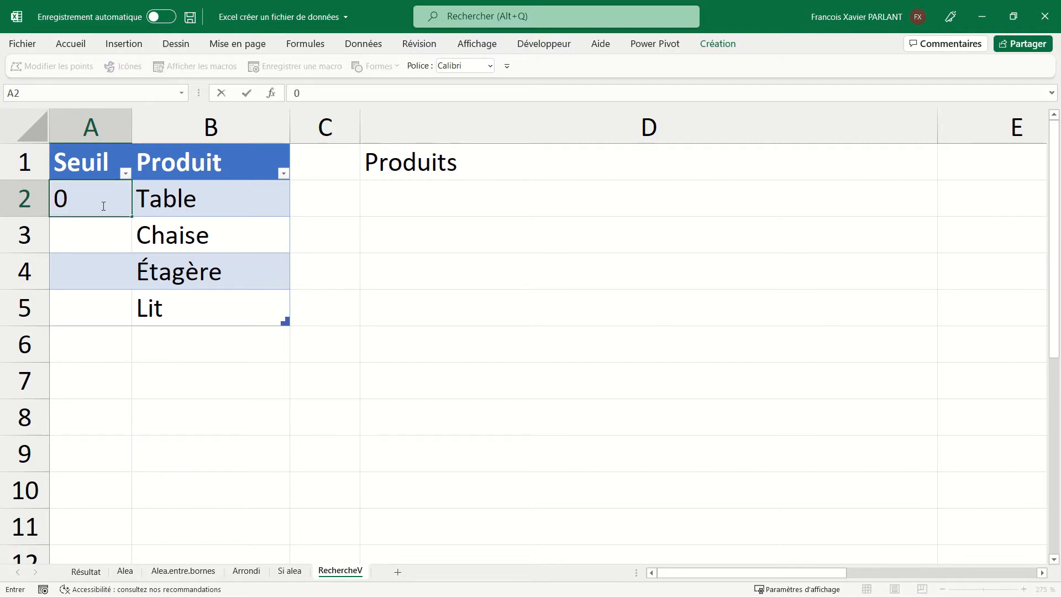
{"action": "key", "text": "Return"}
{"action": "type", "text": "0,4"}
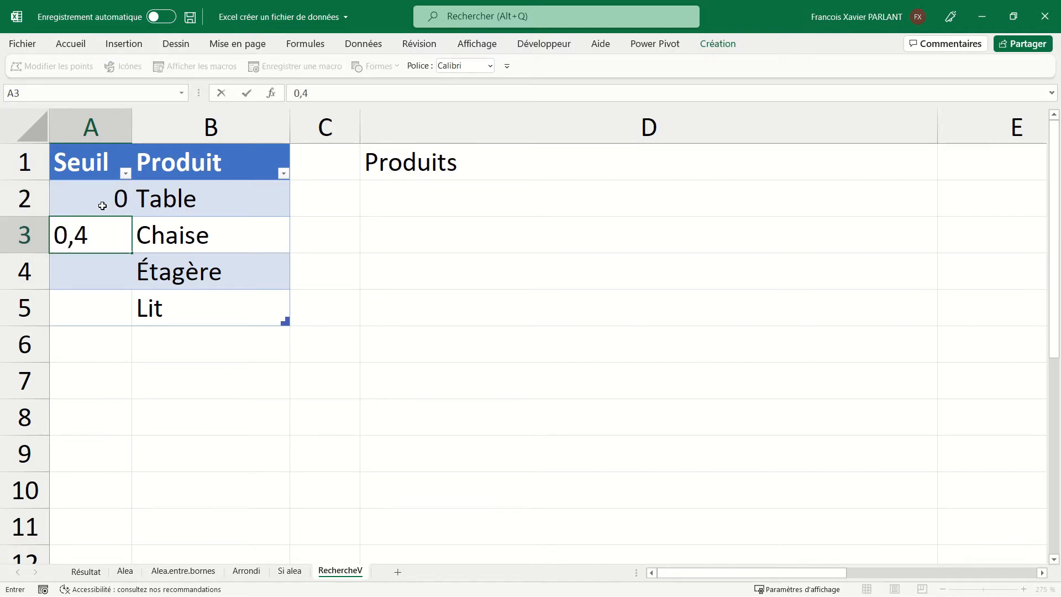
{"action": "key", "text": "Return"}
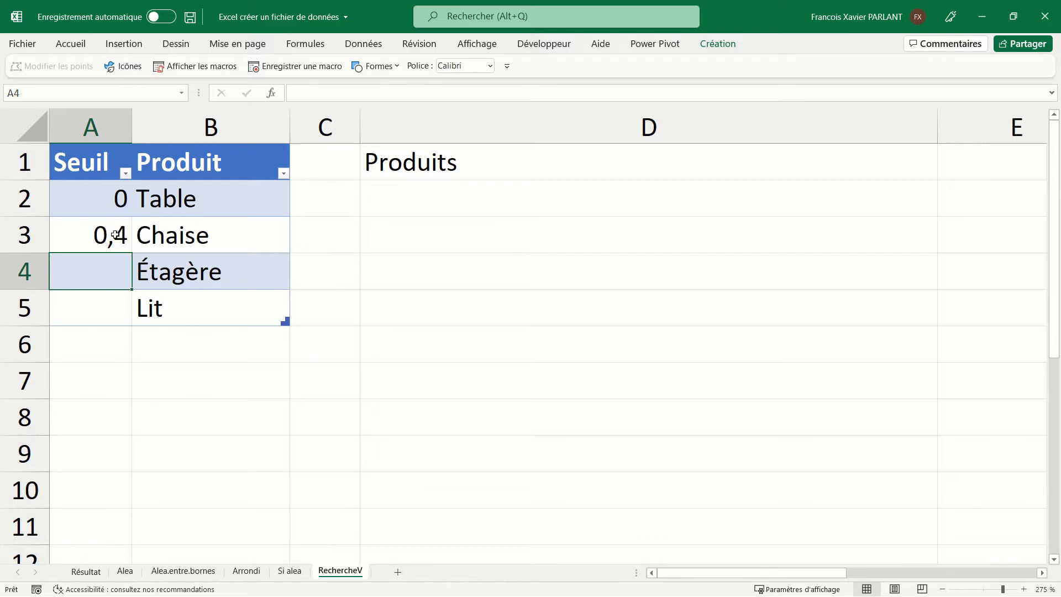
{"action": "type", "text": "0,7"}
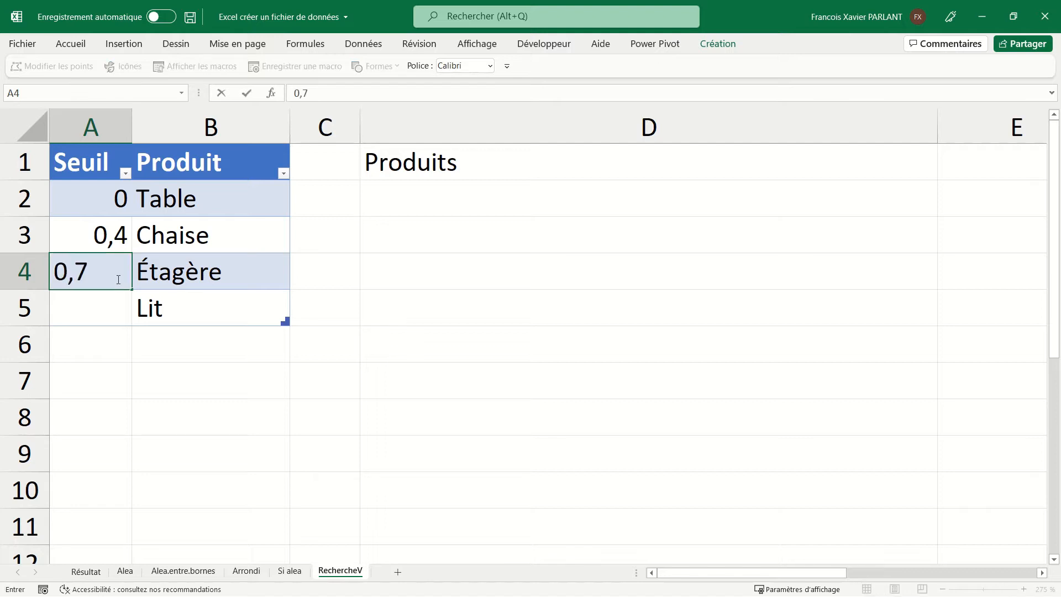
{"action": "key", "text": "Return"}
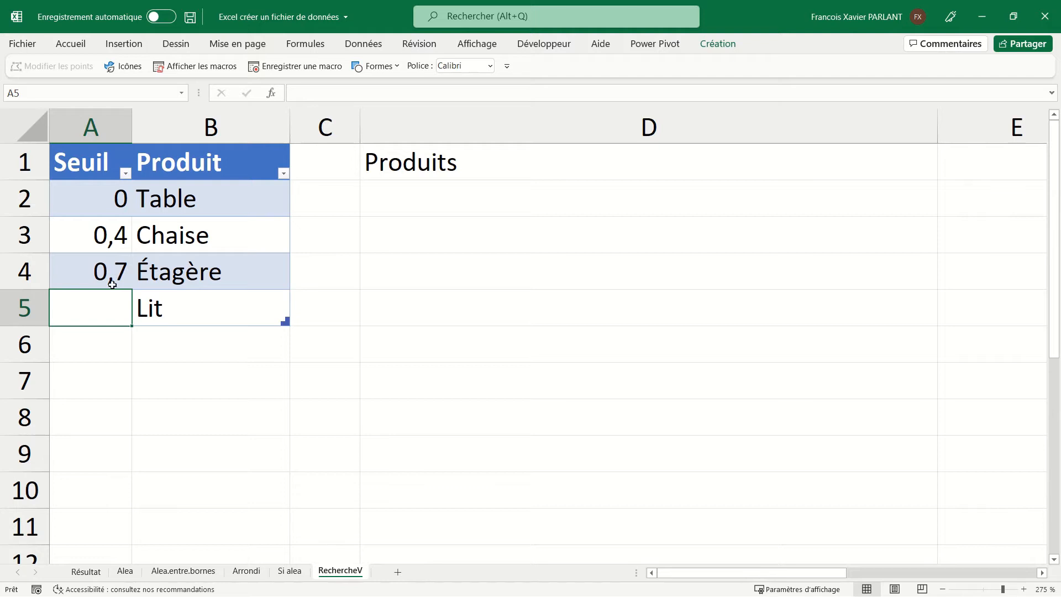
{"action": "type", "text": "0,9"}
{"action": "key", "text": "Return"}
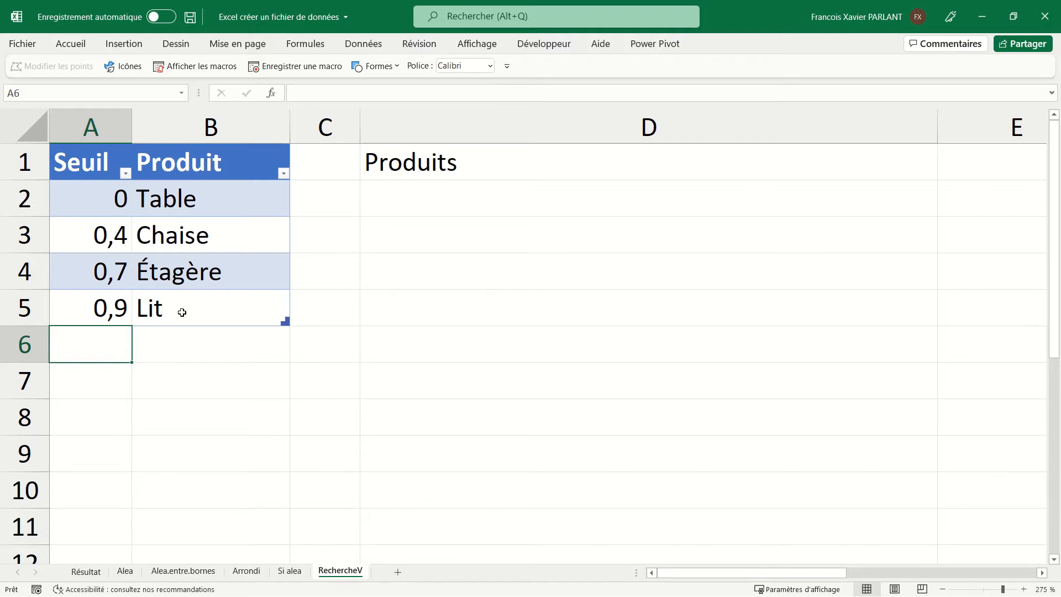
Step: Start a RECHERCHEV formula in D2 of the RechercheV sheet with ALEA() as the lookup value
{"action": "left_click", "coordinate": [434, 202]}
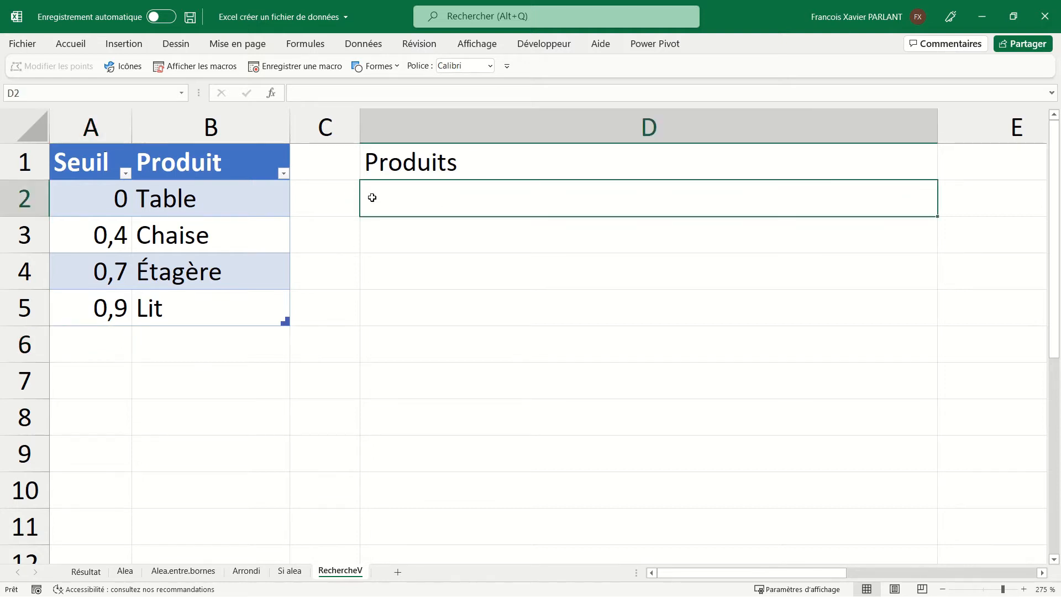
{"action": "type", "text": "=re"}
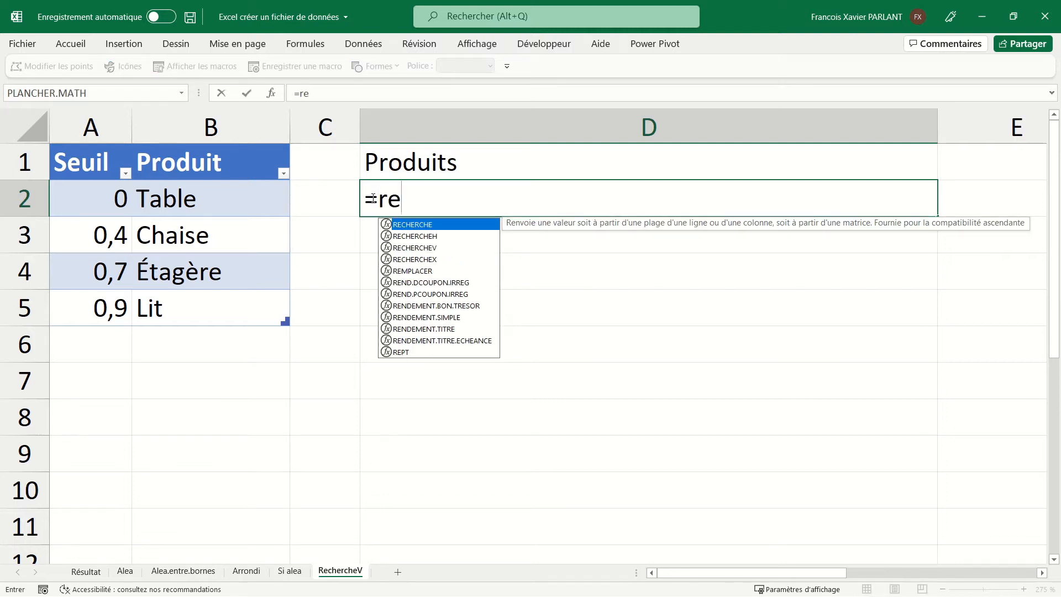
{"action": "key", "text": "Down"}
{"action": "key", "text": "Down"}
{"action": "key", "text": "Tab"}
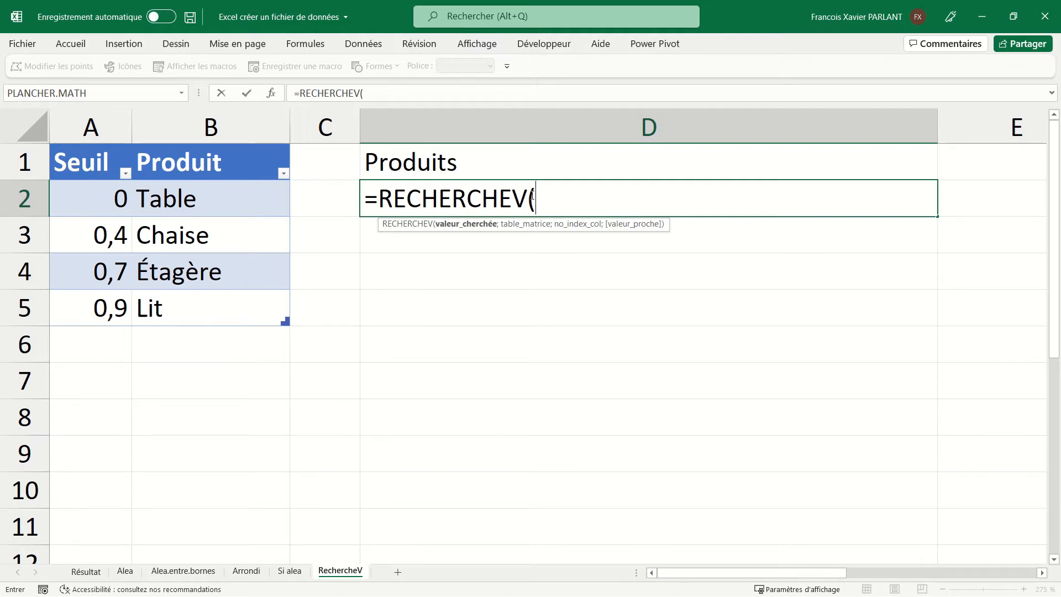
{"action": "type", "text": "al"}
{"action": "key", "text": "Tab"}
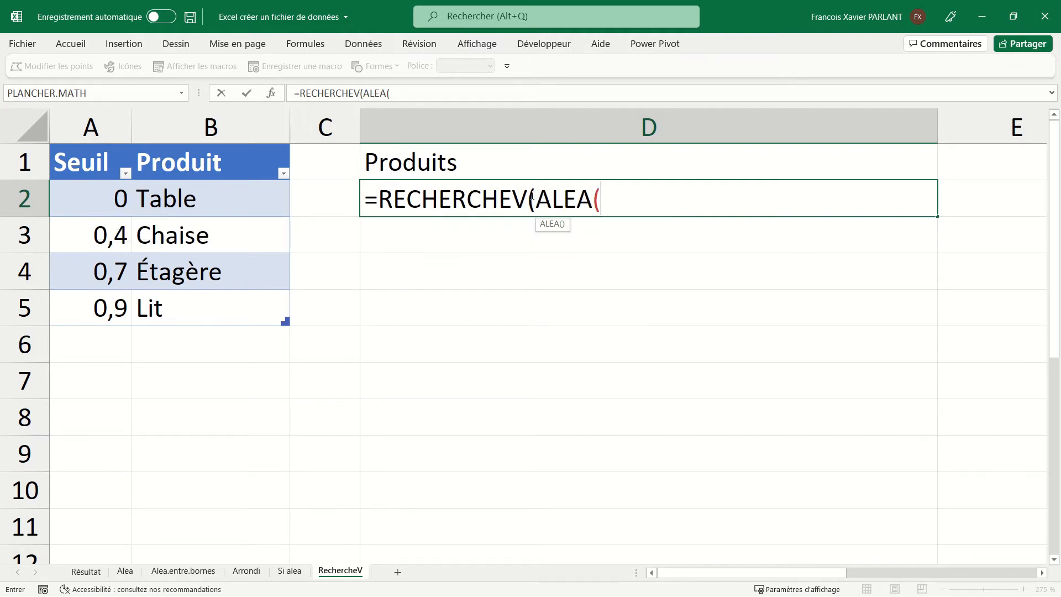
{"action": "type", "text": ")"}
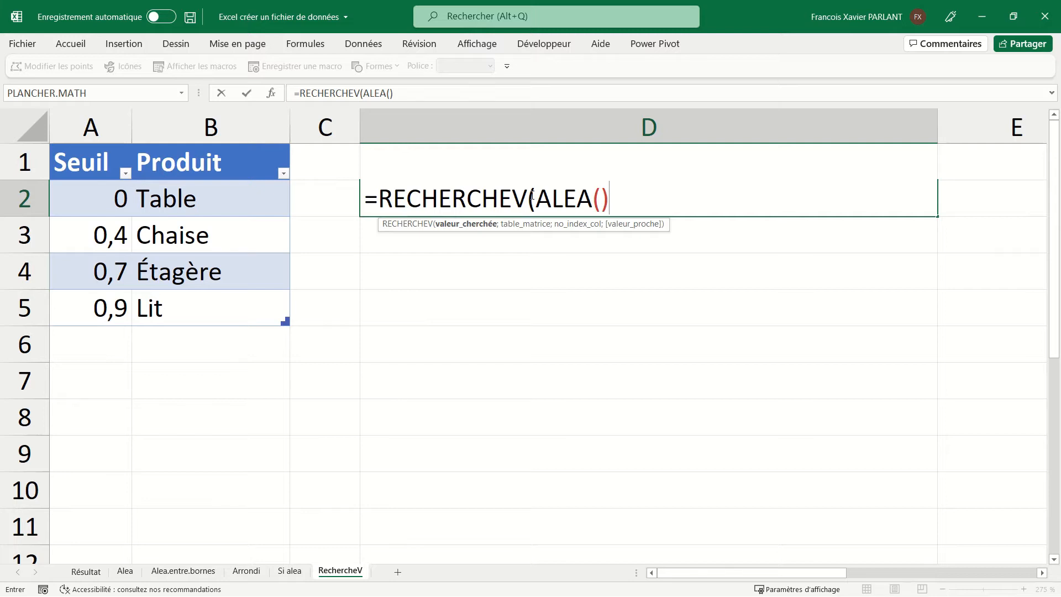
Step: Complete the D2 RECHERCHEV formula with table produits, column 2 and VRAI, and fill it down the Produits column
{"action": "type", "text": ";"}
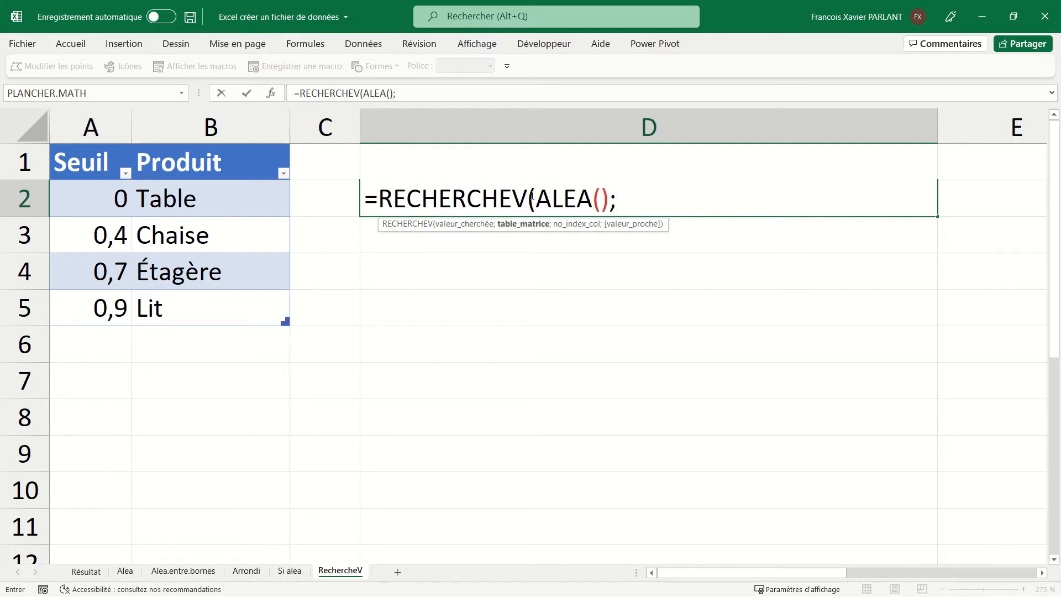
{"action": "left_click", "coordinate": [58, 145]}
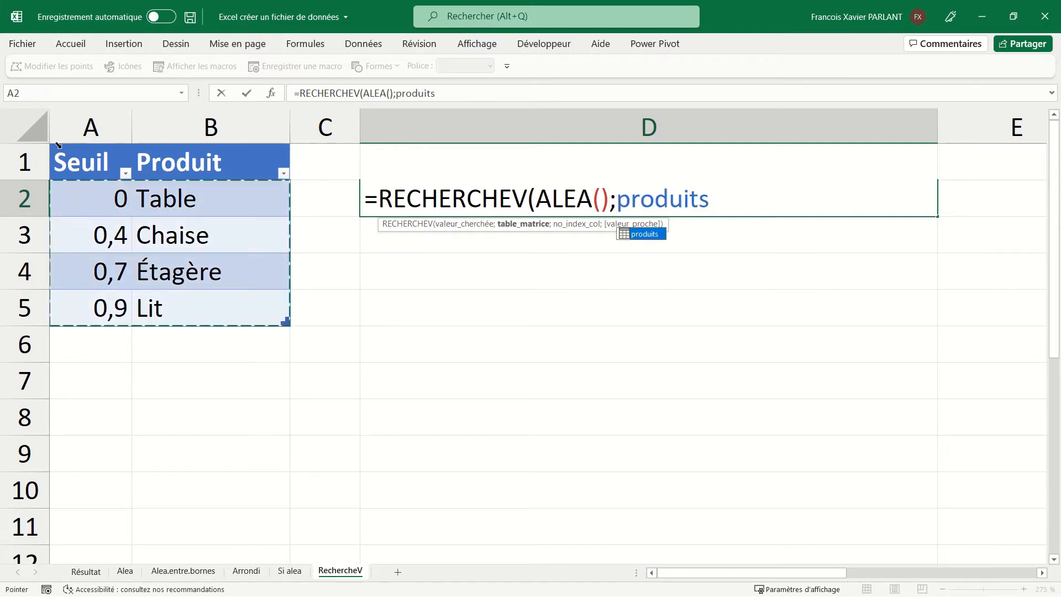
{"action": "type", "text": ";"}
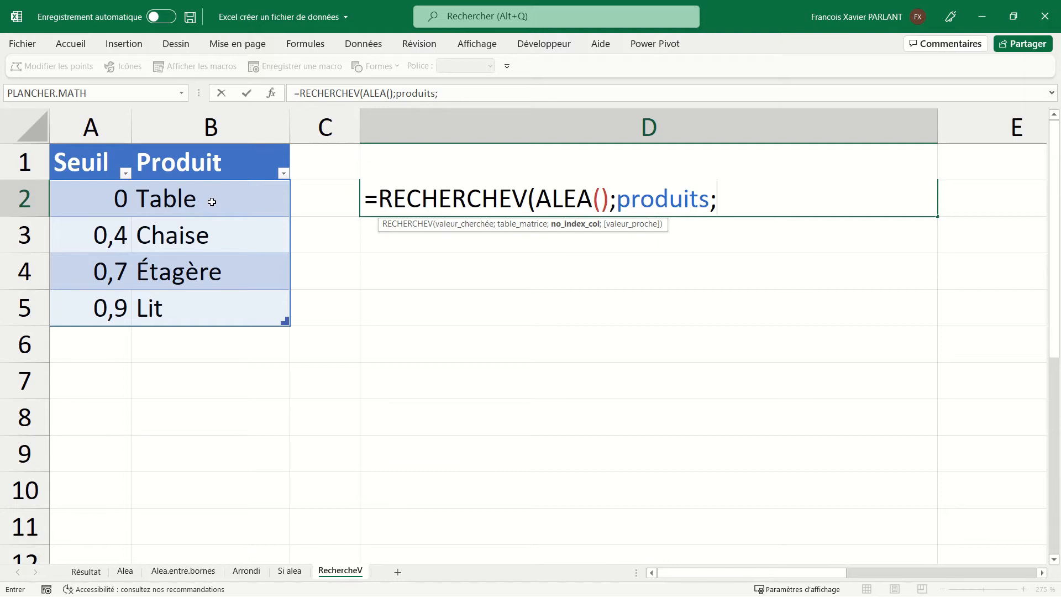
{"action": "type", "text": "2;"}
{"action": "key", "text": "Tab"}
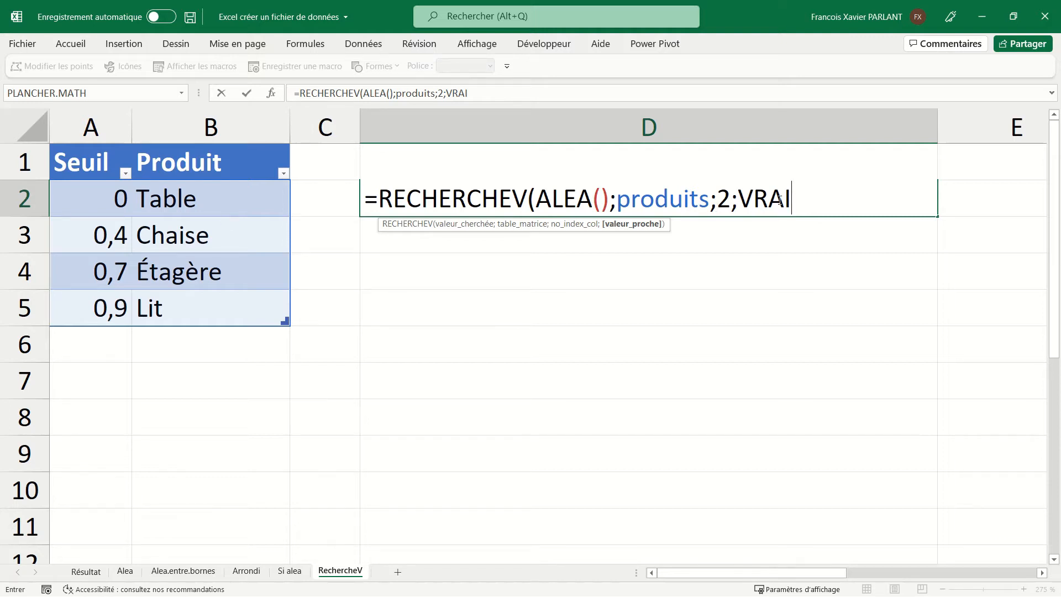
{"action": "type", "text": ")"}
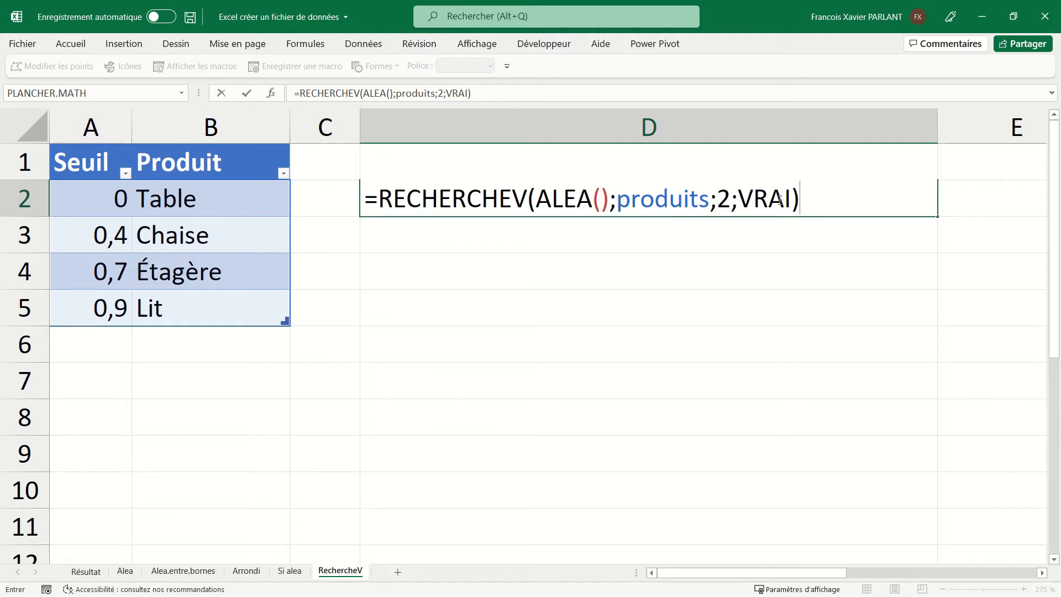
{"action": "key", "text": "Return"}
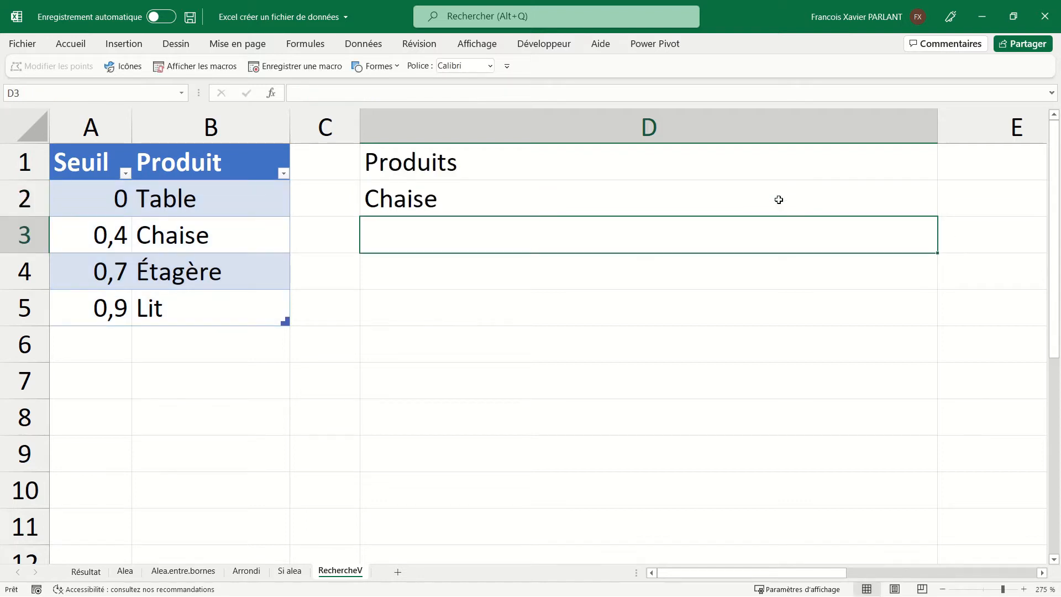
{"action": "left_click", "coordinate": [778, 199]}
{"action": "left_click_drag", "start_coordinate": [936, 216], "coordinate": [930, 503]}
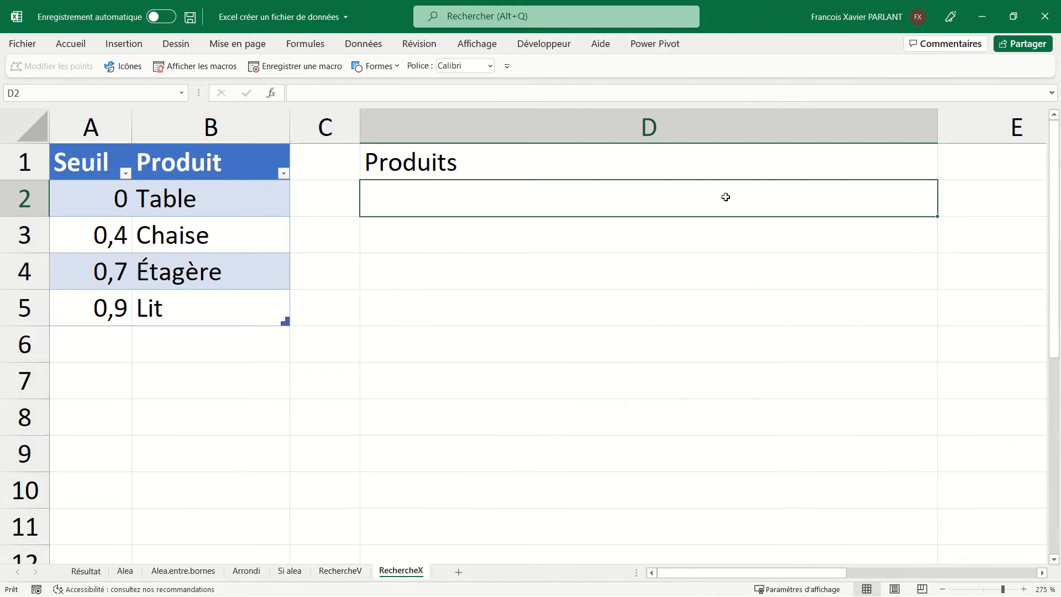
Step: Start a RECHERCHEX formula in D2 of the RechercheX sheet with ALEA() as the lookup value
{"action": "type", "text": "=re"}
{"action": "key", "text": "Down"}
{"action": "key", "text": "Down"}
{"action": "key", "text": "Down"}
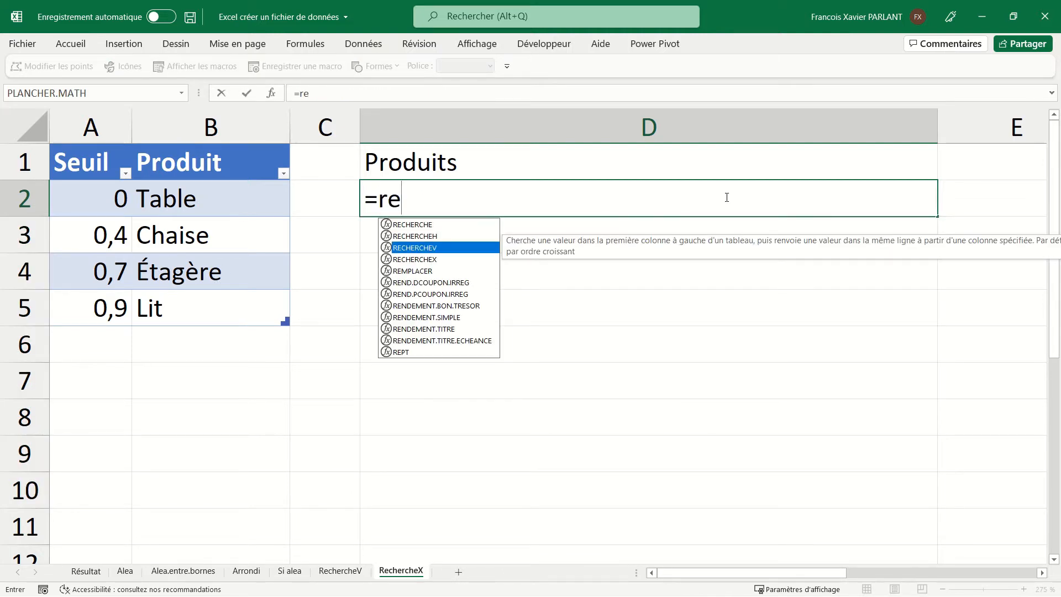
{"action": "key", "text": "Tab"}
{"action": "type", "text": "ale"}
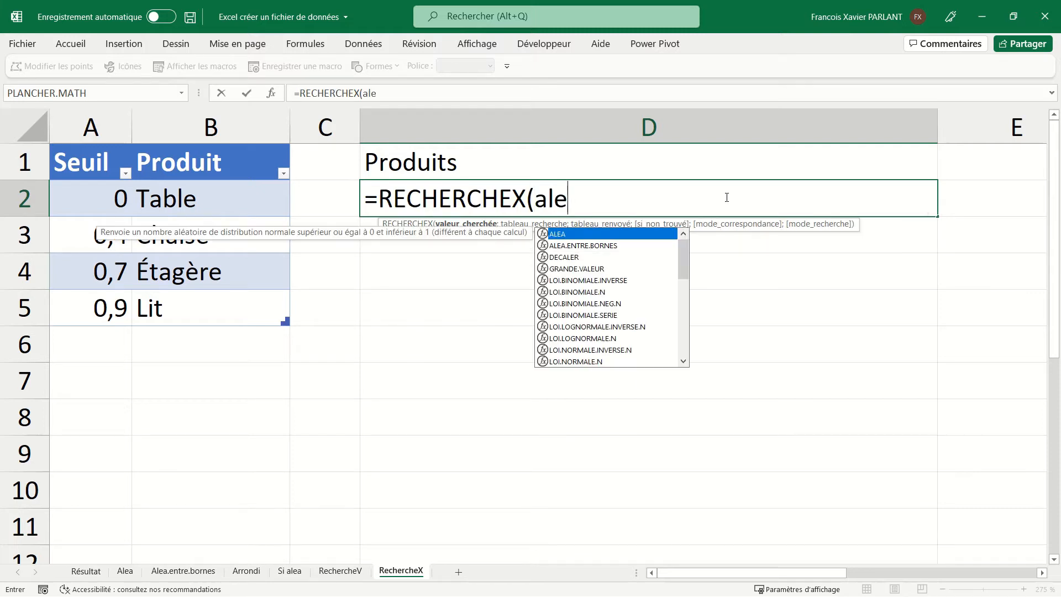
{"action": "key", "text": "Tab"}
{"action": "type", "text": ")"}
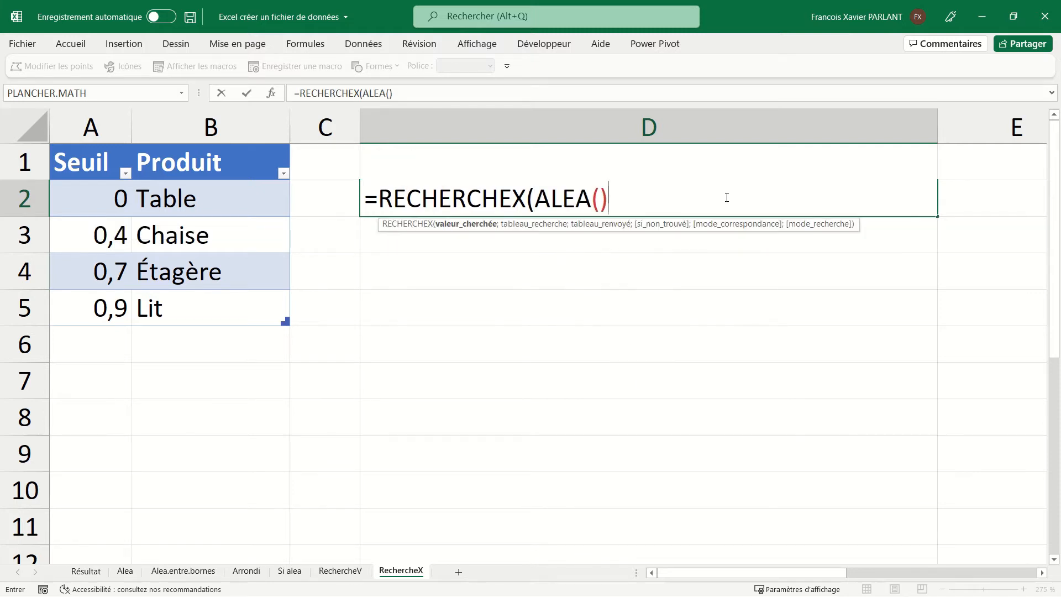
{"action": "type", "text": ";"}
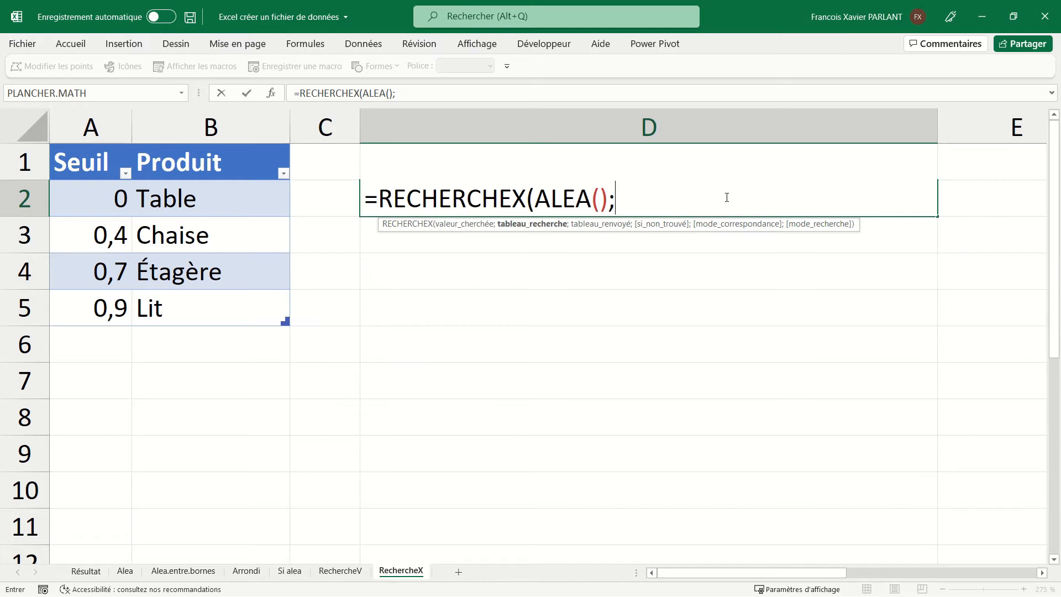
Step: Complete the RECHERCHEX formula with Seuil as lookup array, Produit as return array and match mode -1, and fill it down the Produits column
{"action": "left_click", "coordinate": [104, 143]}
{"action": "type", "text": ";"}
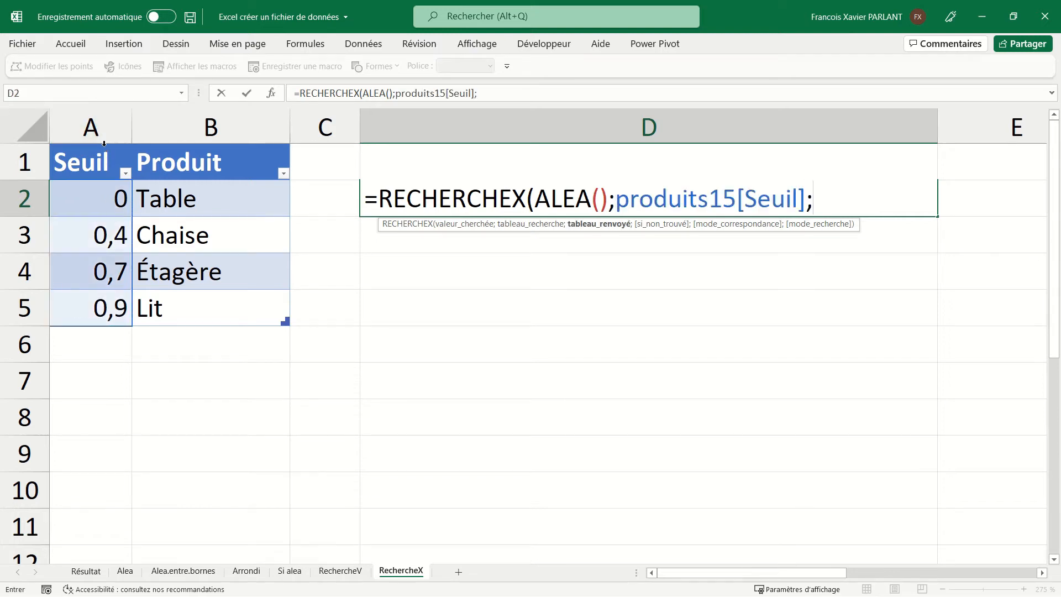
{"action": "left_click", "coordinate": [160, 145]}
{"action": "type", "text": ";"}
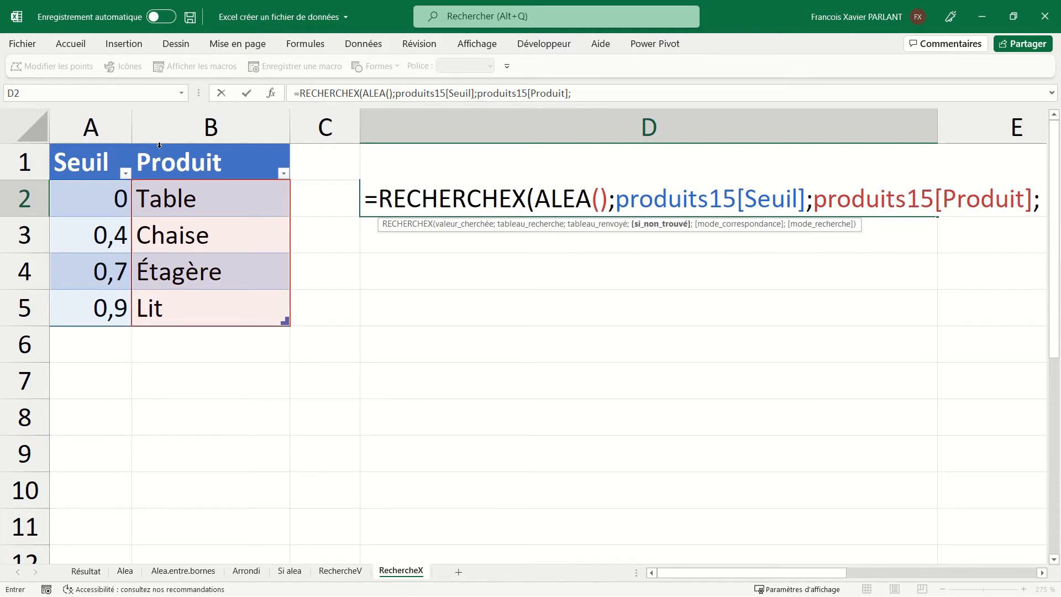
{"action": "type", "text": ";"}
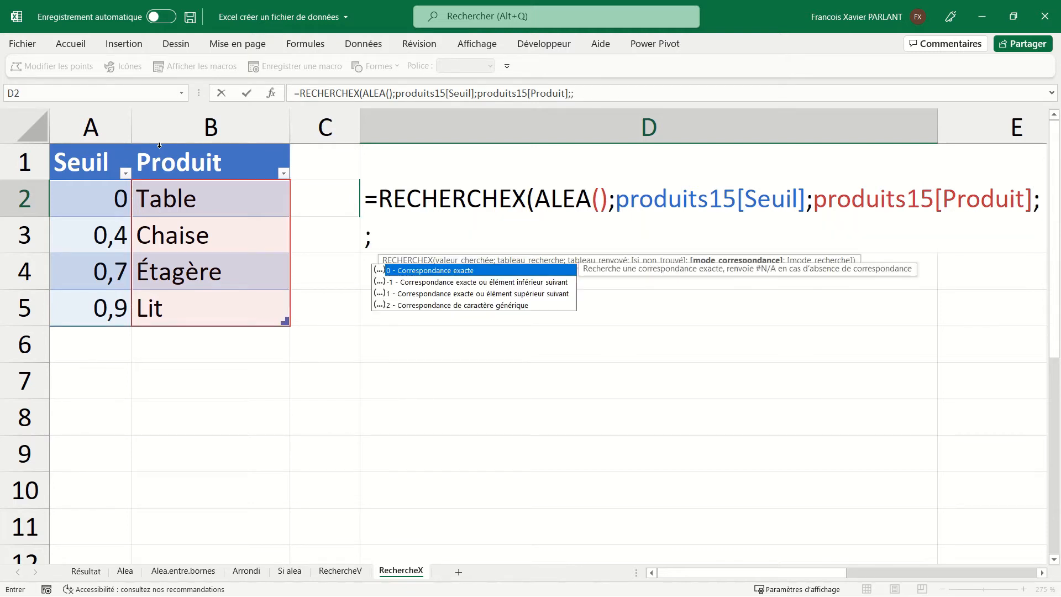
{"action": "key", "text": "Down"}
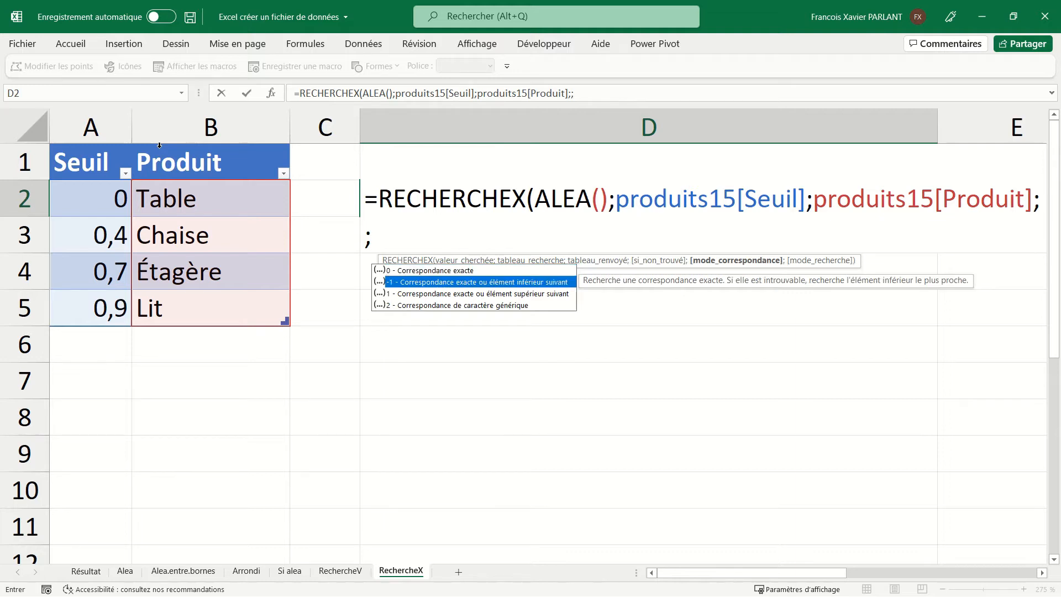
{"action": "key", "text": "Tab"}
{"action": "type", "text": ")"}
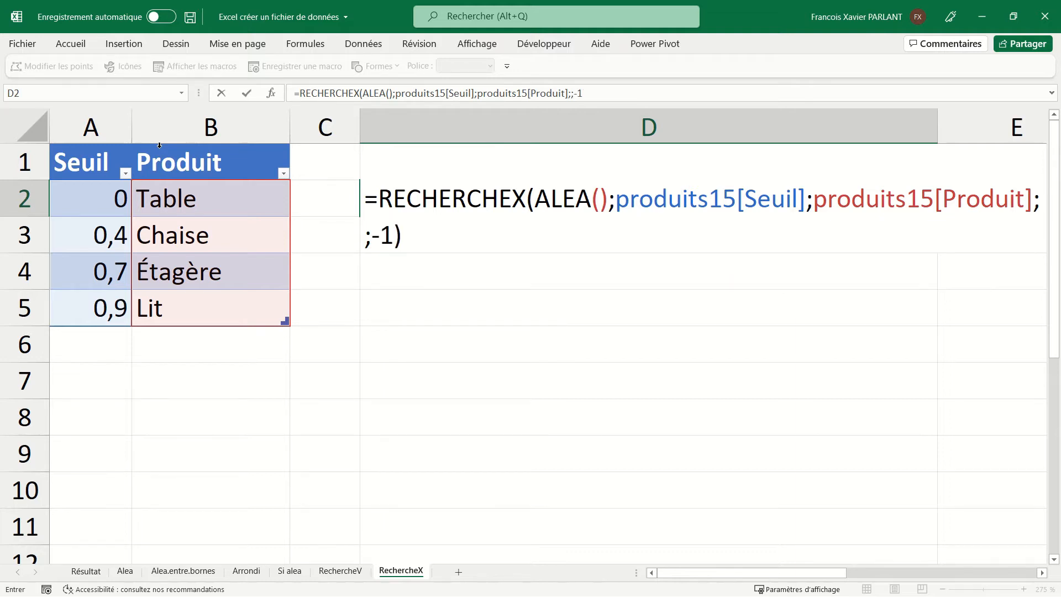
{"action": "key", "text": "Return"}
{"action": "left_click", "coordinate": [509, 194]}
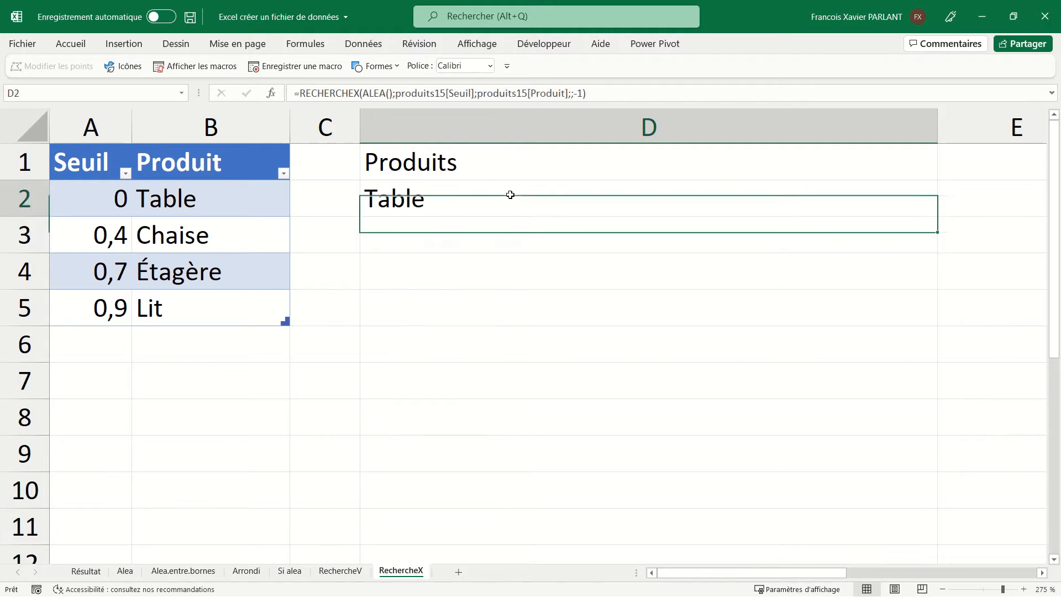
{"action": "left_click_drag", "start_coordinate": [940, 215], "coordinate": [925, 440]}
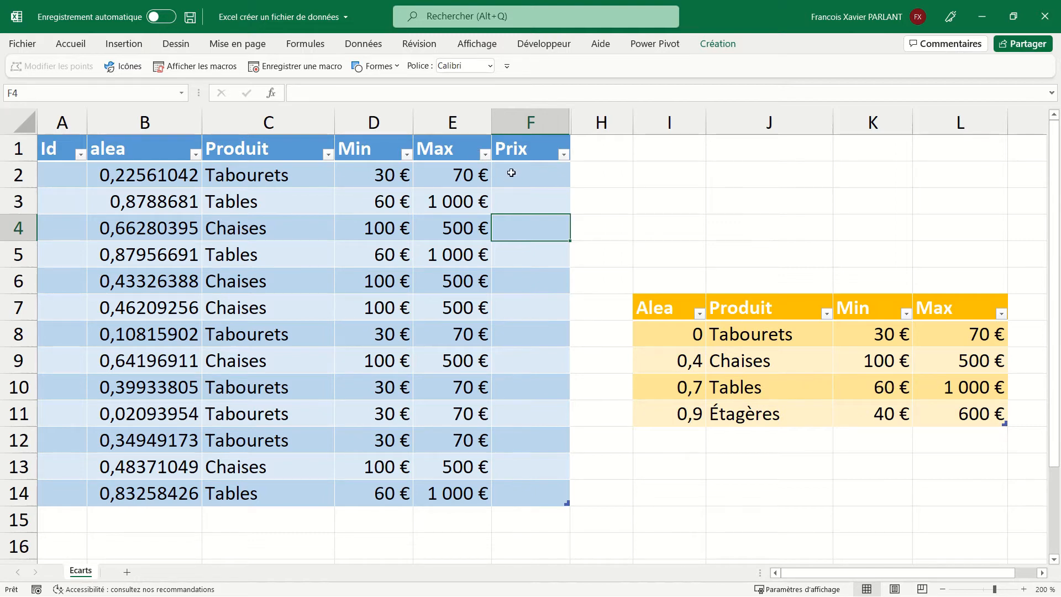
{"action": "left_click", "coordinate": [238, 171]}
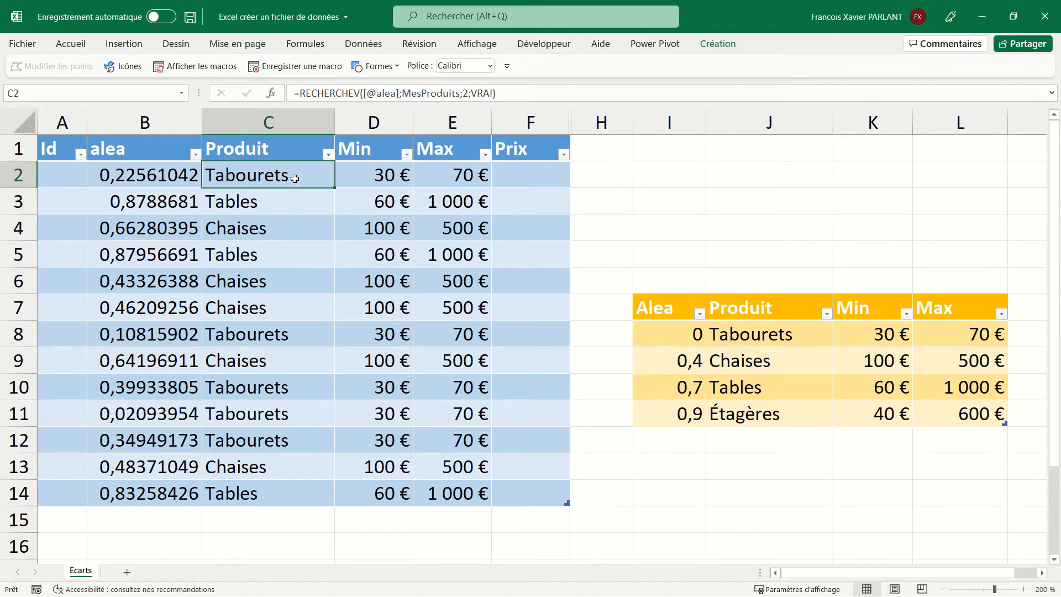
{"action": "left_click", "coordinate": [368, 176]}
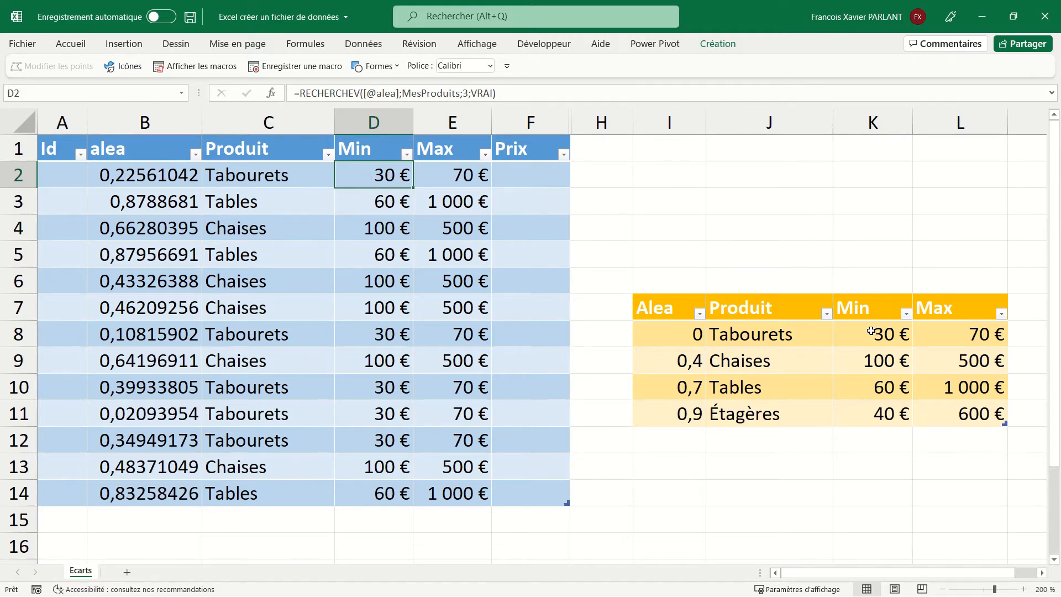
{"action": "left_click", "coordinate": [443, 165]}
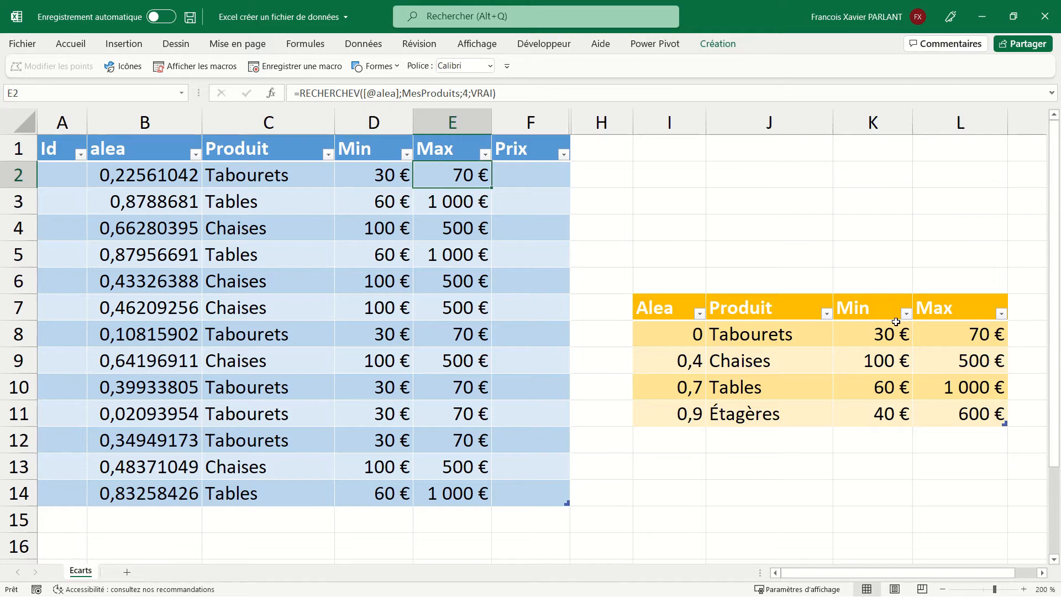
{"action": "left_click", "coordinate": [533, 170]}
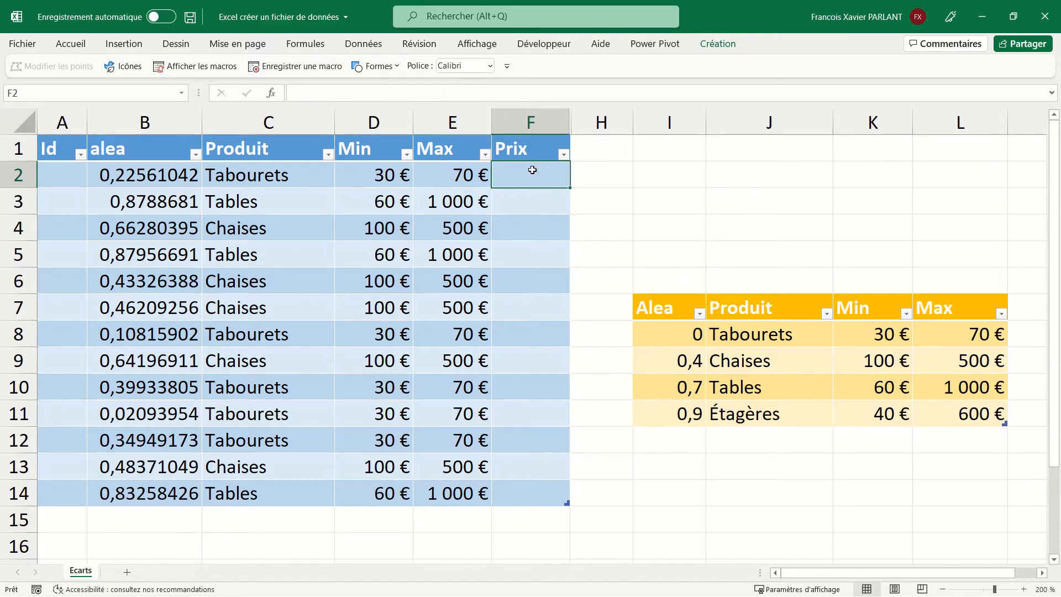
{"action": "type", "text": "=ALEA.ENTRE.BORNES("}
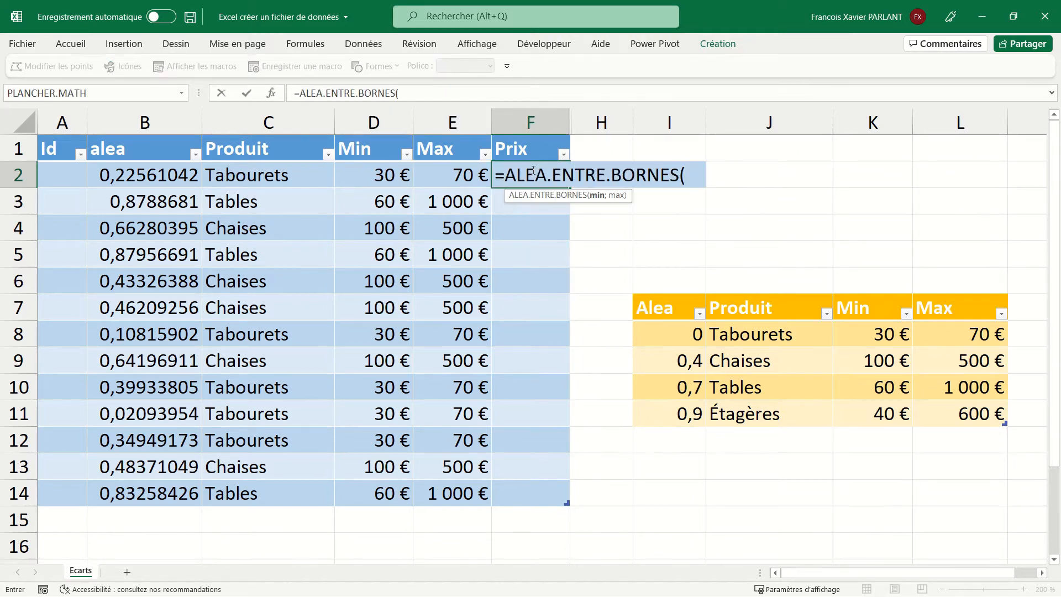
{"action": "left_click", "coordinate": [351, 172]}
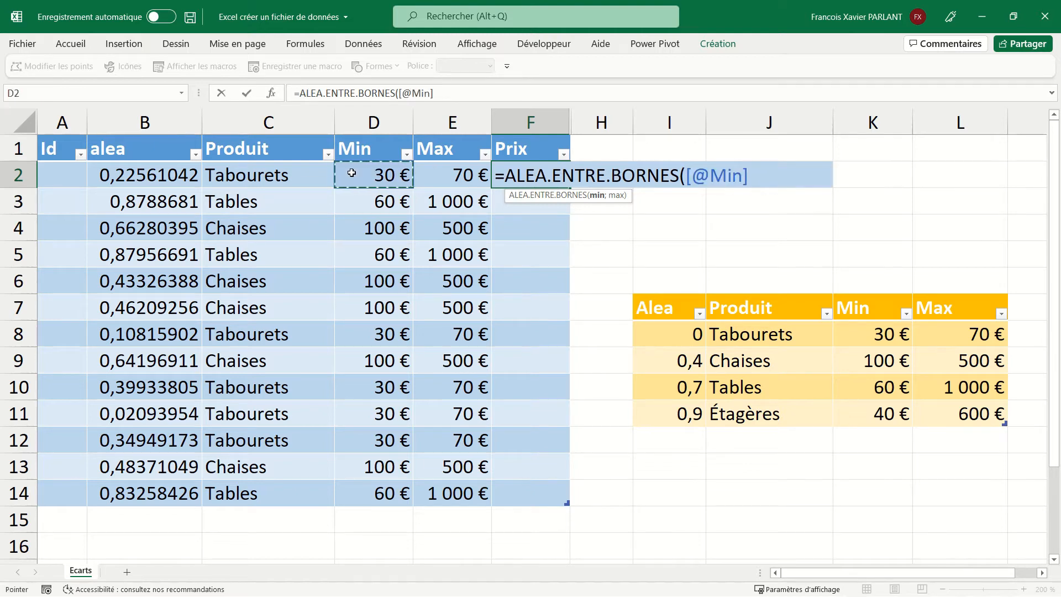
{"action": "type", "text": ";"}
{"action": "left_click", "coordinate": [427, 180]}
{"action": "key", "text": "Return"}
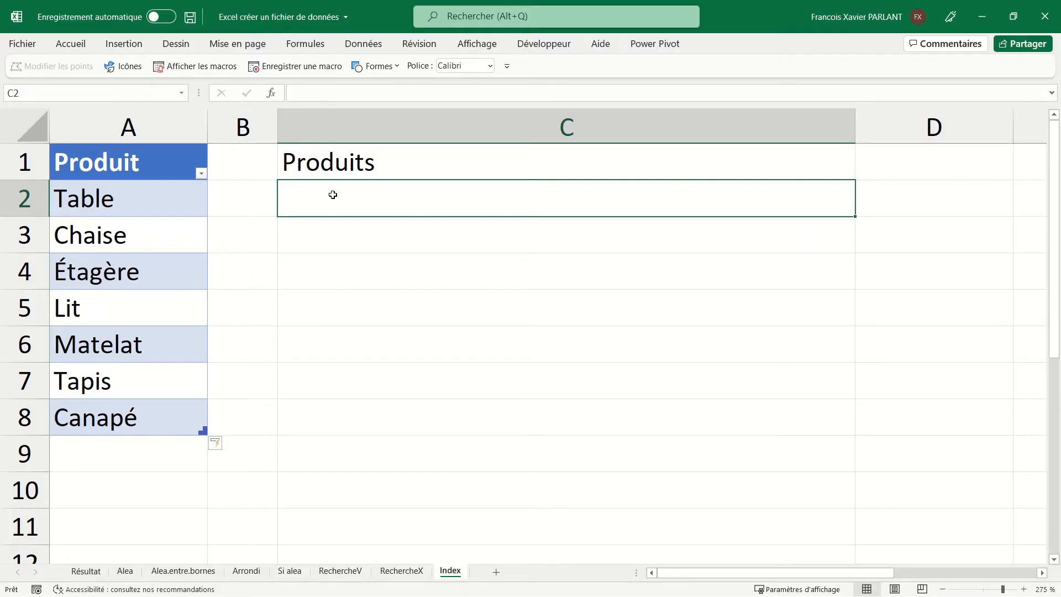
Step: Enter =INDEX(produits16[Produit];5) in C2 under Produits on the Index sheet
{"action": "type", "text": "=in"}
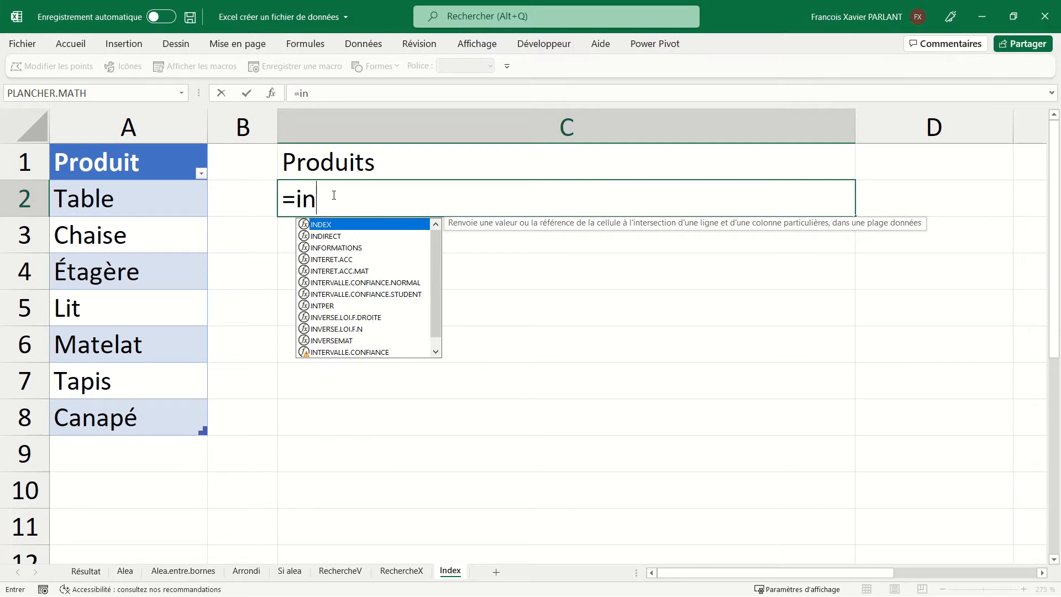
{"action": "key", "text": "Tab"}
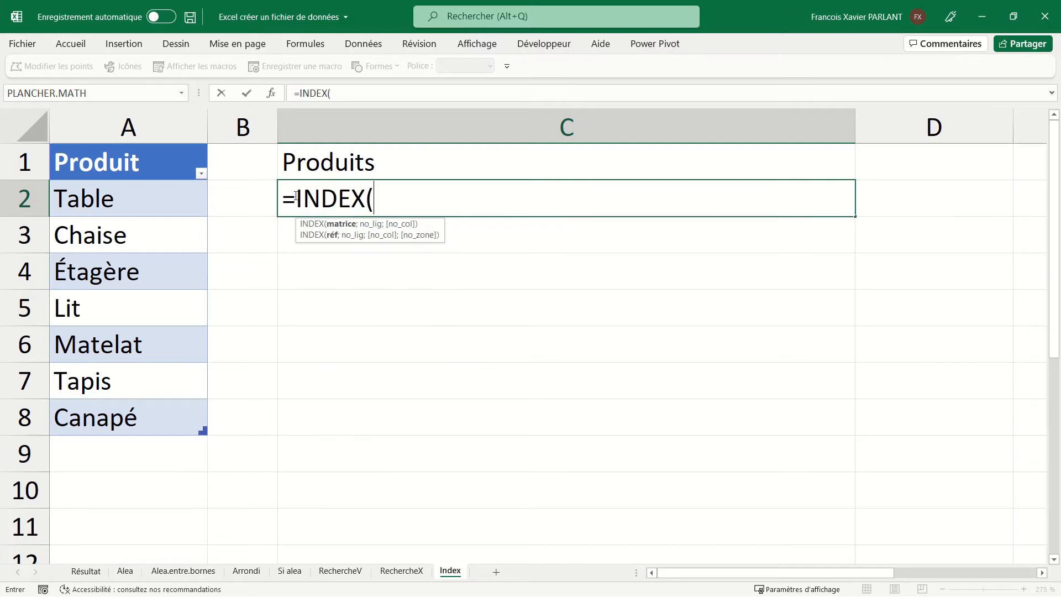
{"action": "left_click", "coordinate": [169, 141]}
{"action": "type", "text": ";"}
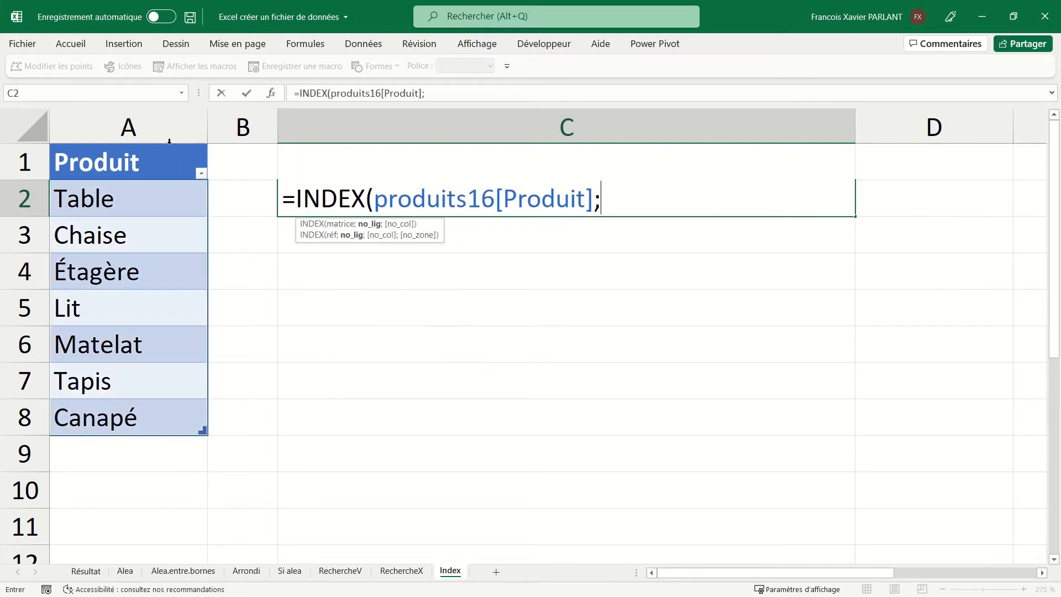
{"action": "type", "text": "5)"}
{"action": "key", "text": "Return"}
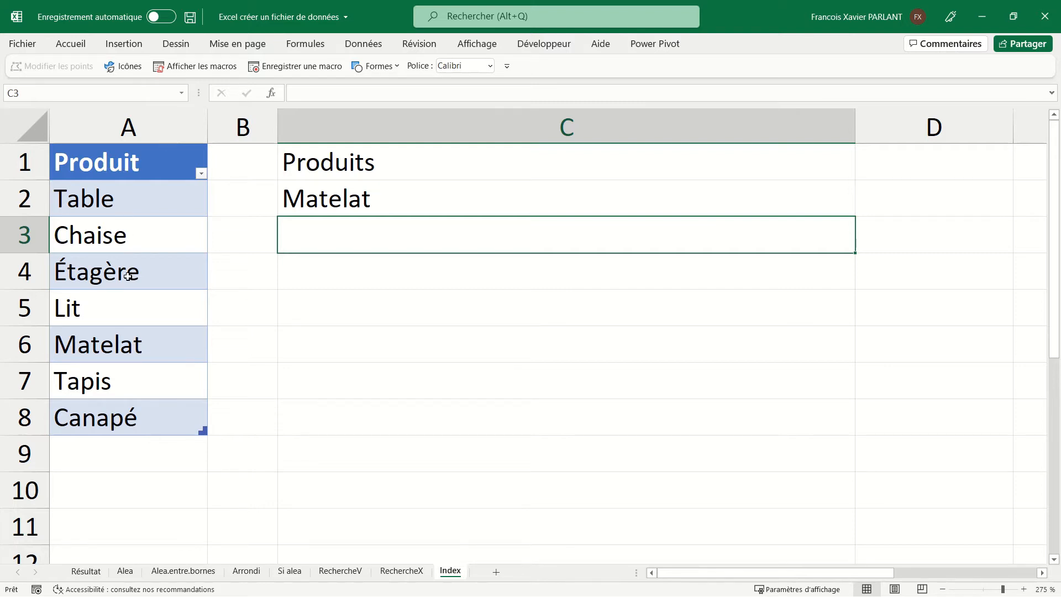
{"action": "left_click", "coordinate": [412, 206]}
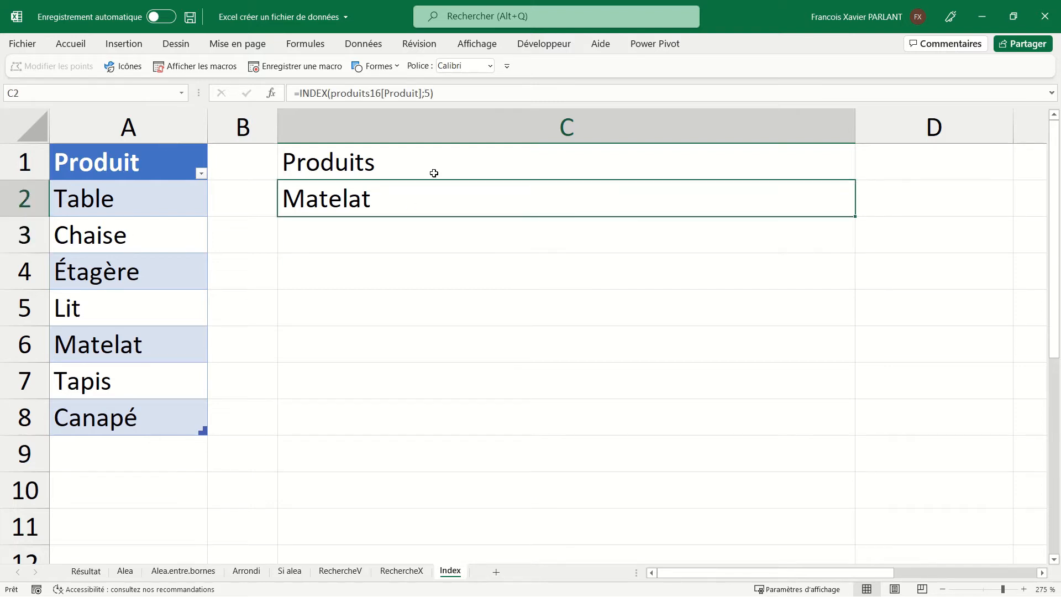
Step: Replace the row number 5 in C2's INDEX formula with ALEA.ENTRE.BORNES(1;7)
{"action": "double_click", "coordinate": [419, 199]}
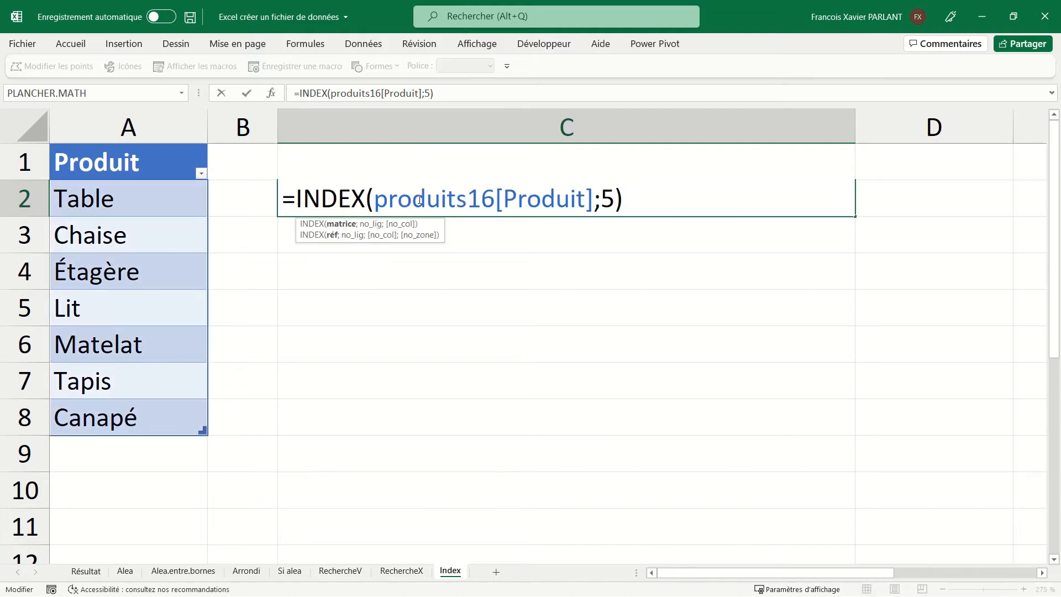
{"action": "double_click", "coordinate": [608, 199]}
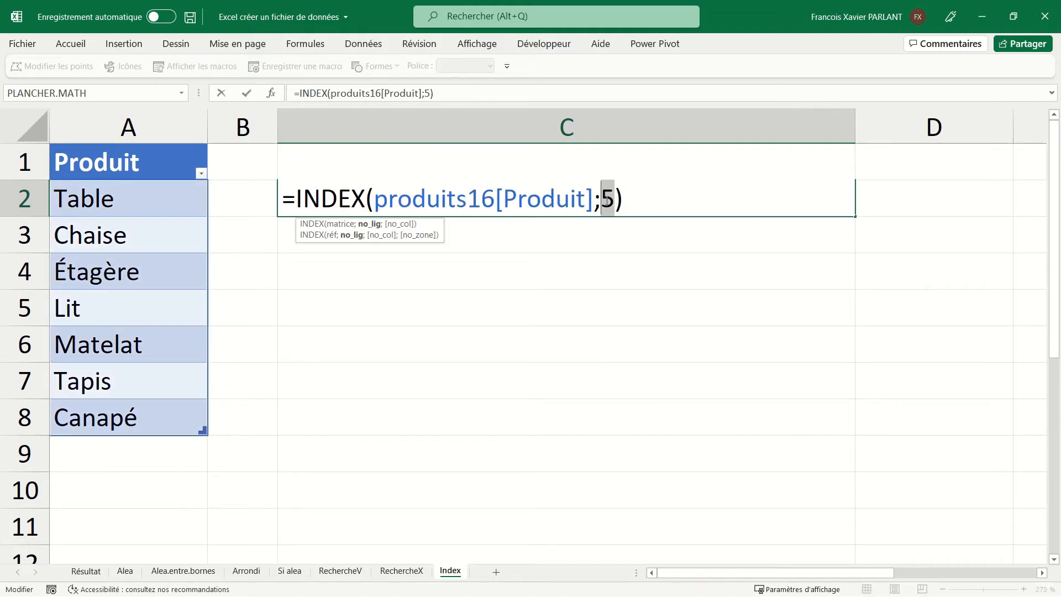
{"action": "type", "text": "ent"}
{"action": "key", "text": "Down"}
{"action": "key", "text": "Tab"}
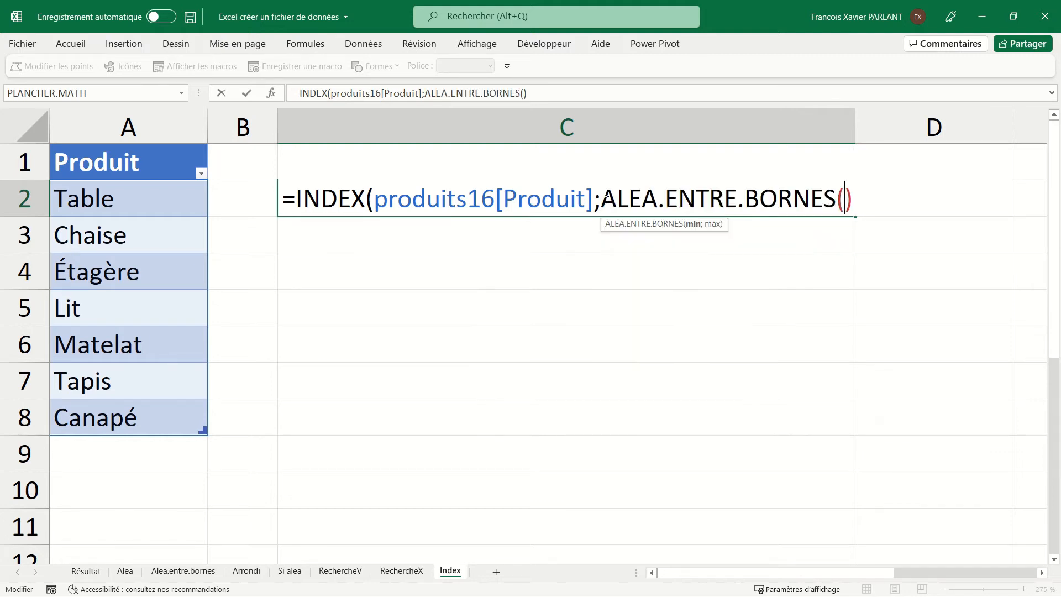
{"action": "type", "text": "1"}
{"action": "type", "text": ";7)"}
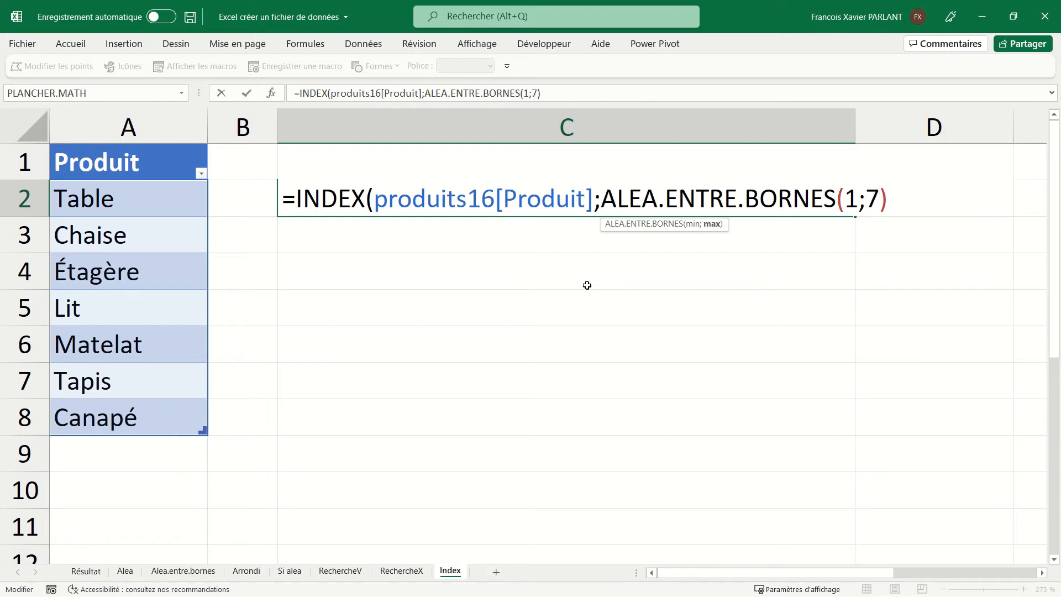
{"action": "type", "text": ")"}
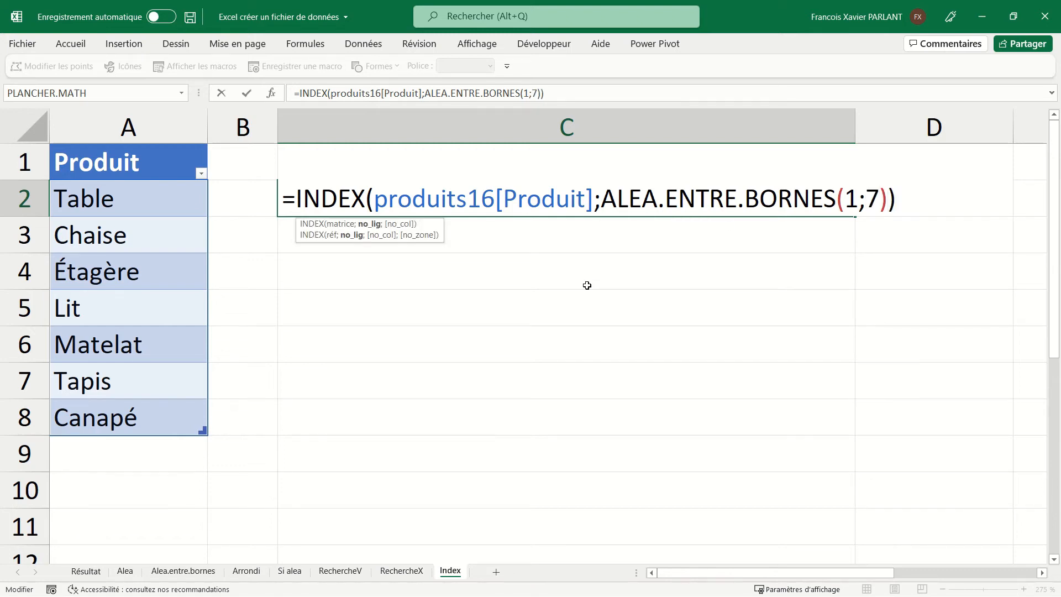
{"action": "key", "text": "Return"}
Step: Fill the random INDEX formula from C2 down to C10 in the Produits column
{"action": "left_click", "coordinate": [696, 200]}
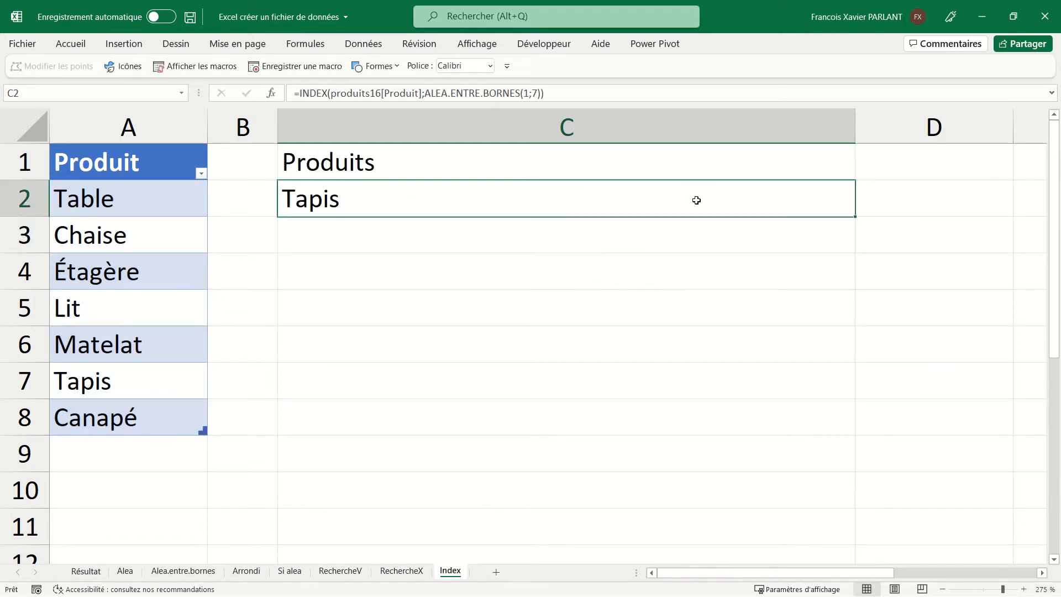
{"action": "left_click_drag", "start_coordinate": [855, 216], "coordinate": [850, 442]}
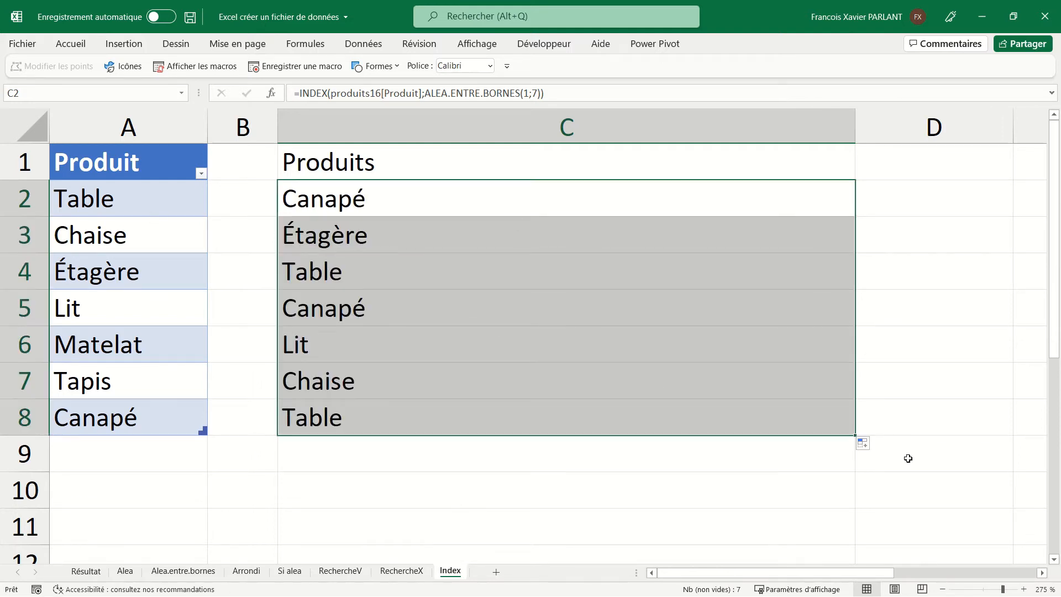
{"action": "left_click_drag", "start_coordinate": [854, 436], "coordinate": [852, 509]}
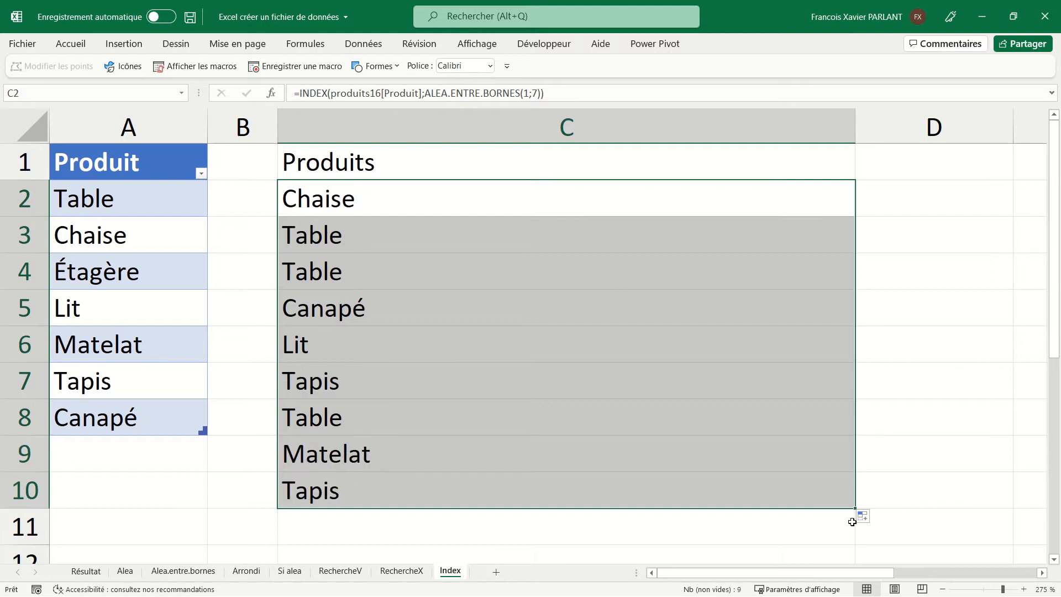
Step: Replace the upper bound 7 in C2's ALEA.ENTRE.BORNES with NBVAL(produits16[Produit])
{"action": "left_click", "coordinate": [510, 191]}
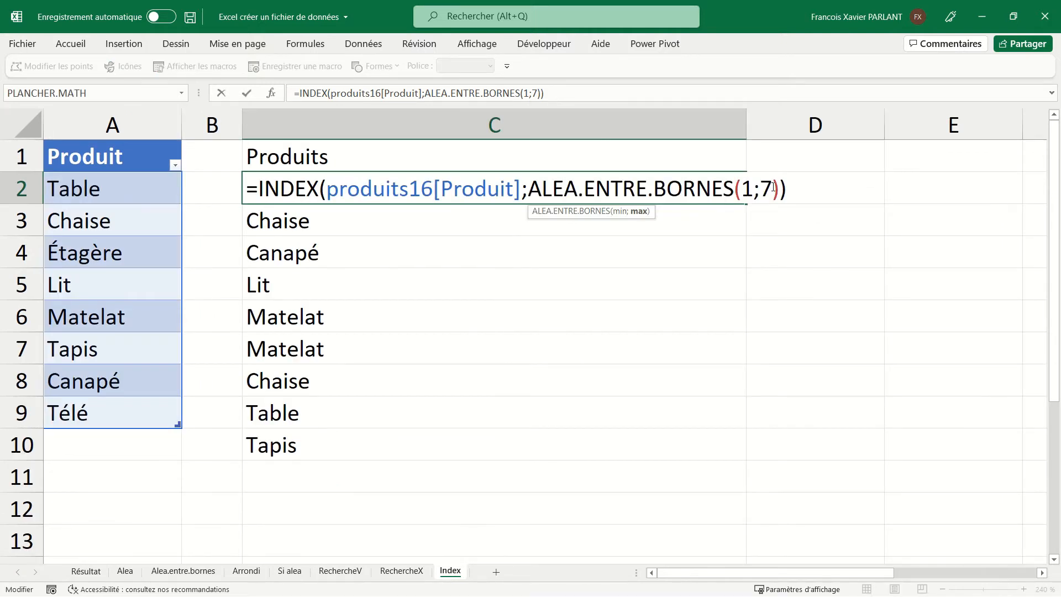
{"action": "left_click_drag", "start_coordinate": [773, 186], "coordinate": [761, 186]}
{"action": "type", "text": "nbv"}
{"action": "key", "text": "Tab"}
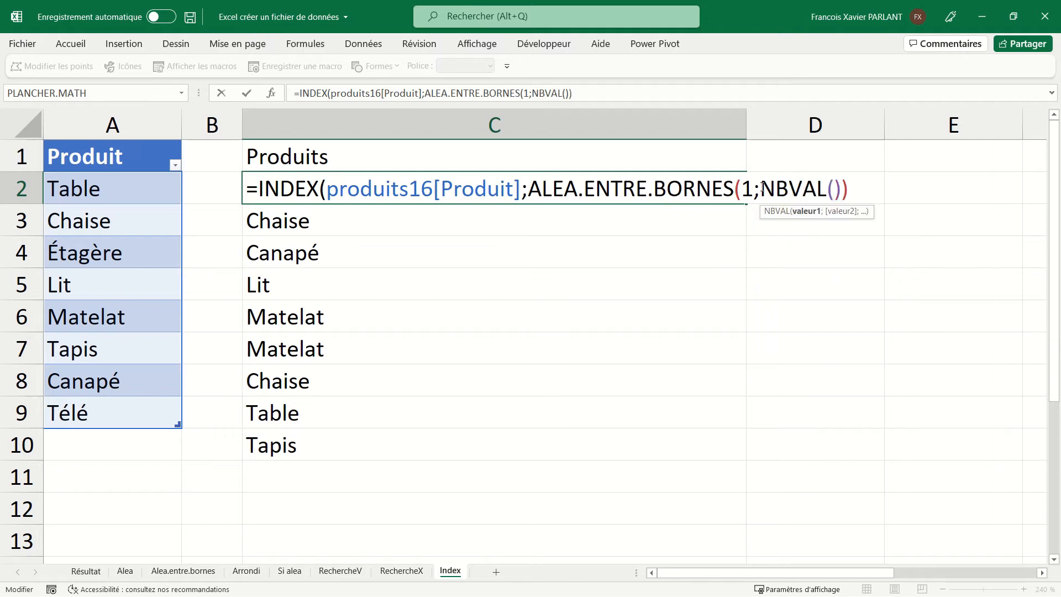
{"action": "left_click", "coordinate": [159, 140]}
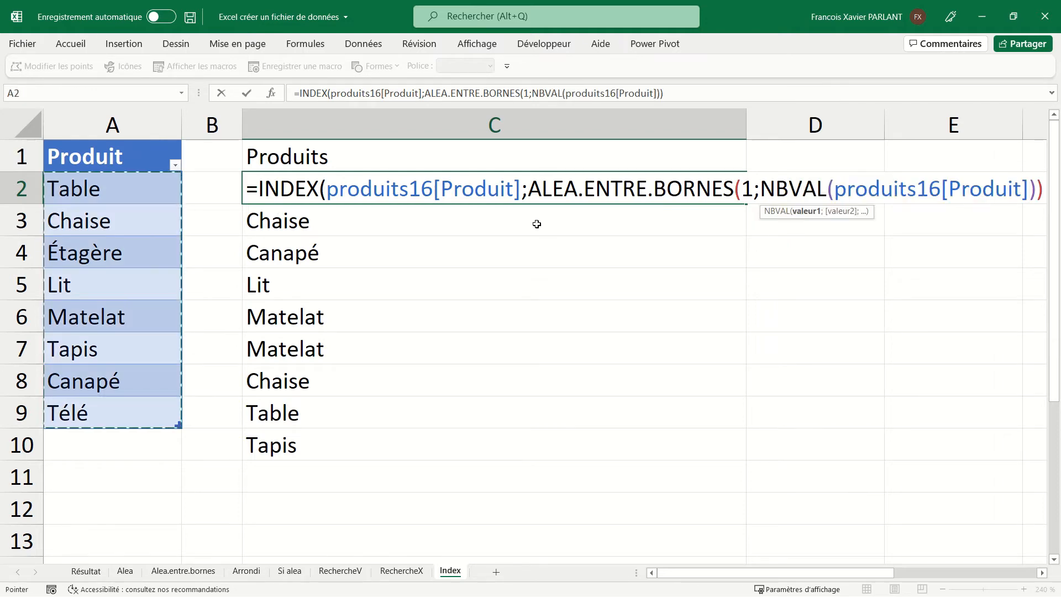
{"action": "type", "text": ")"}
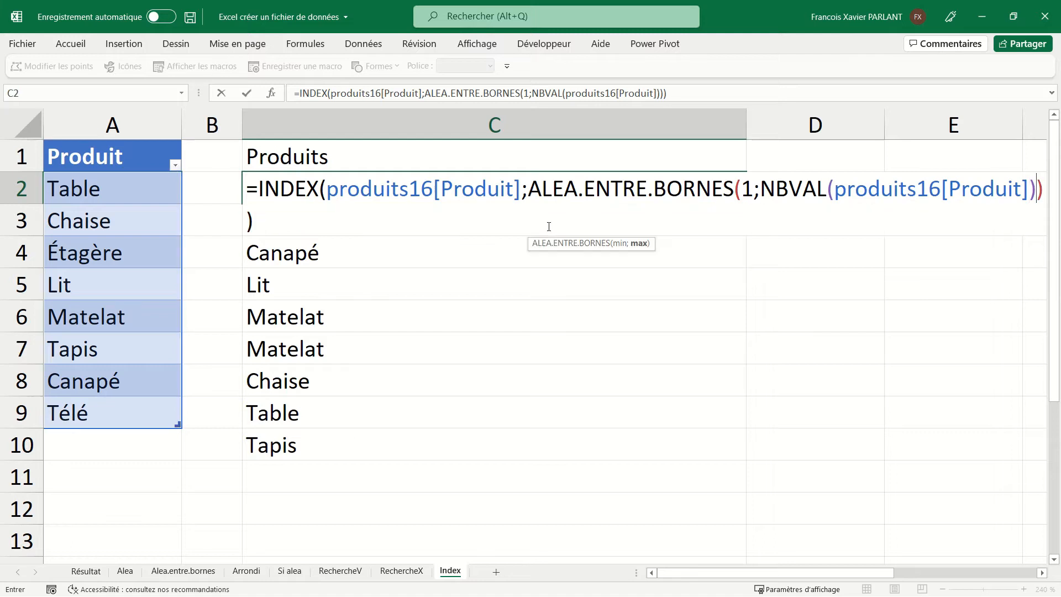
{"action": "key", "text": "Return"}
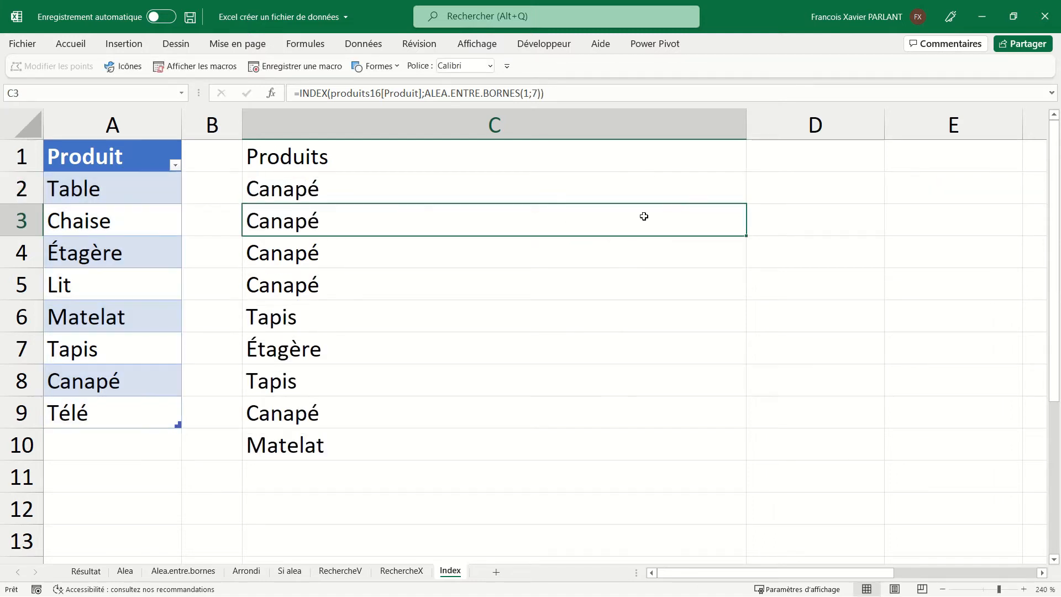
Step: Fill the NBVAL-based formula from C2 down to C10 and recalculate the random products several times
{"action": "left_click", "coordinate": [683, 193]}
{"action": "left_click_drag", "start_coordinate": [745, 203], "coordinate": [725, 458]}
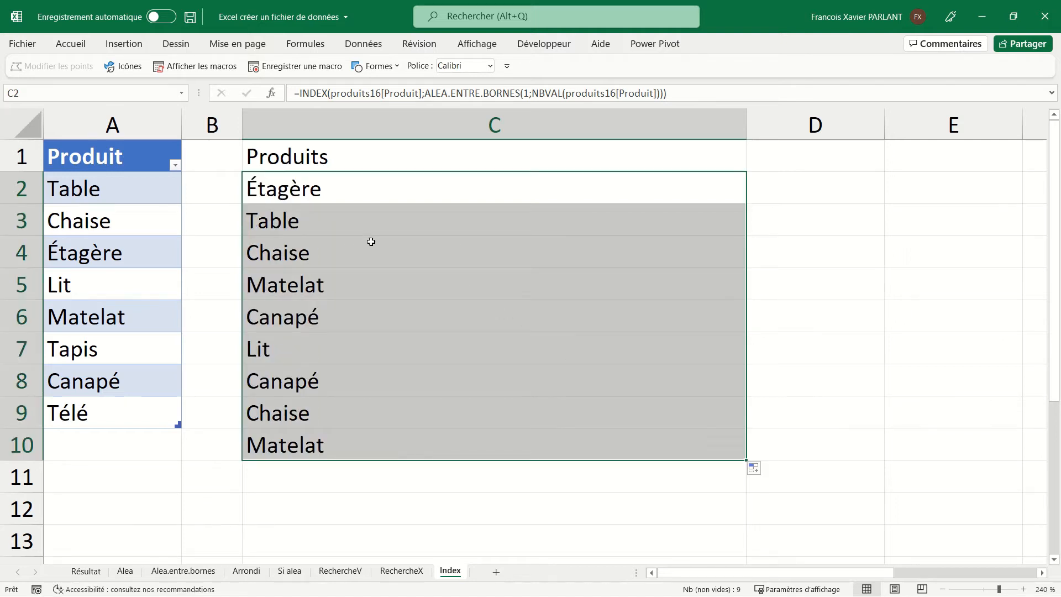
{"action": "key", "text": "F9"}
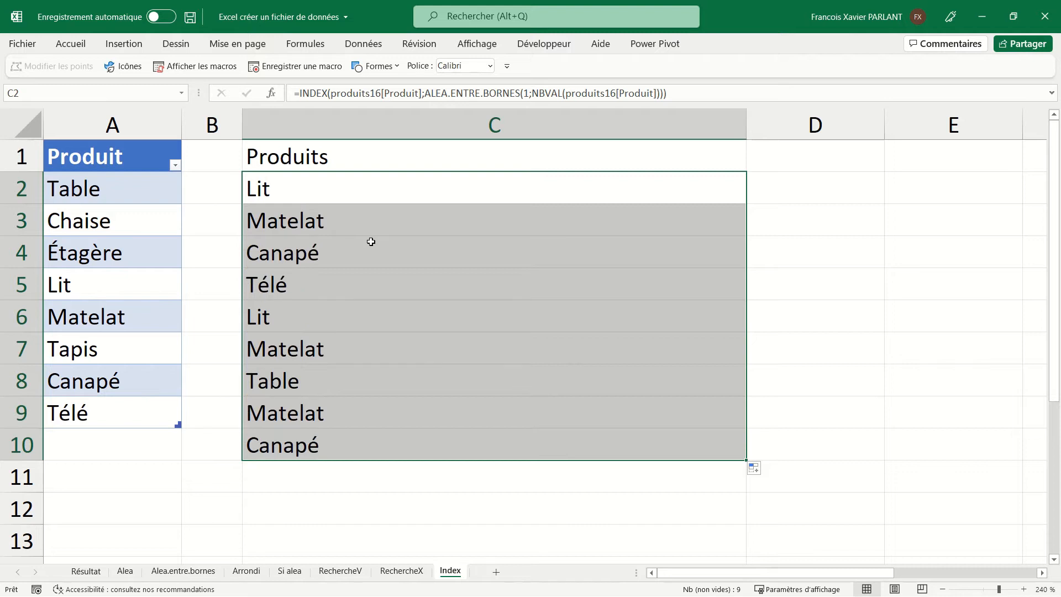
{"action": "key", "text": "F9"}
{"action": "key", "text": "F9"}
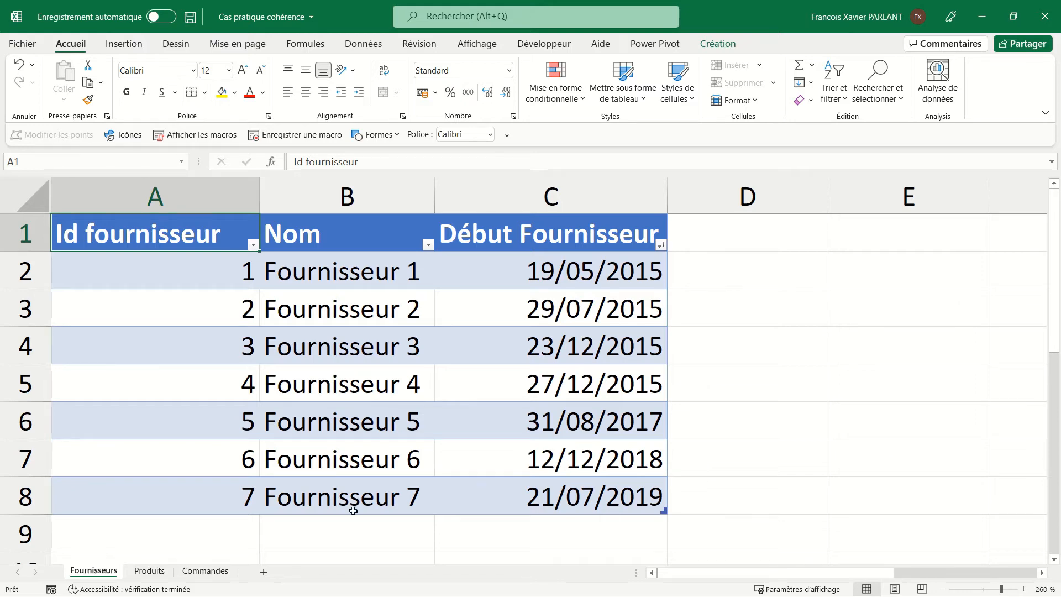
Step: View the Produits sheet, and on the Commandes sheet start a RECHERCHEV formula in C5 with [@[Id fournisseur]] as the lookup value
{"action": "left_click", "coordinate": [149, 570]}
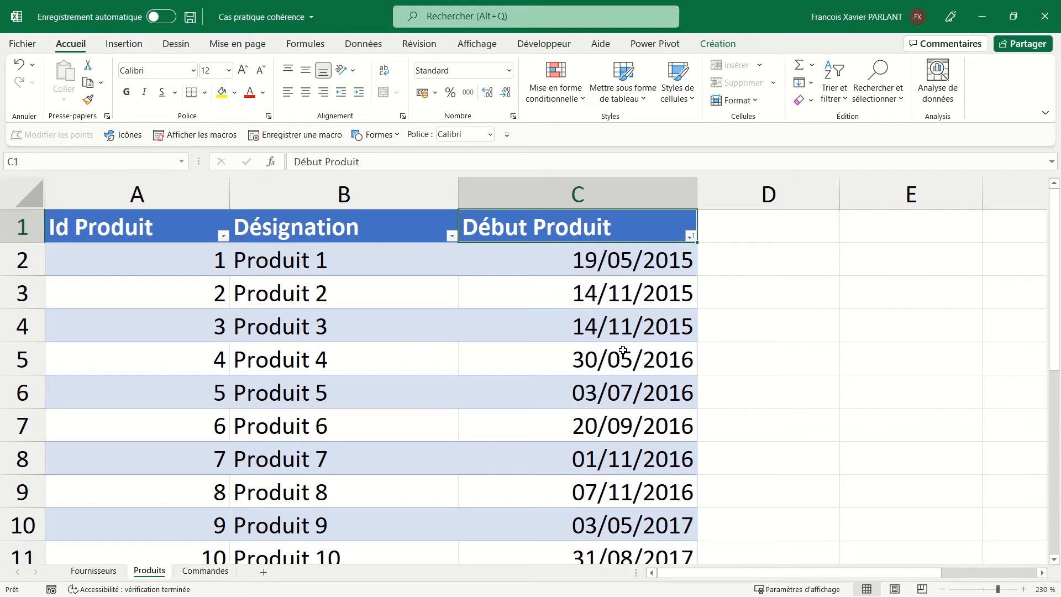
{"action": "left_click", "coordinate": [204, 570]}
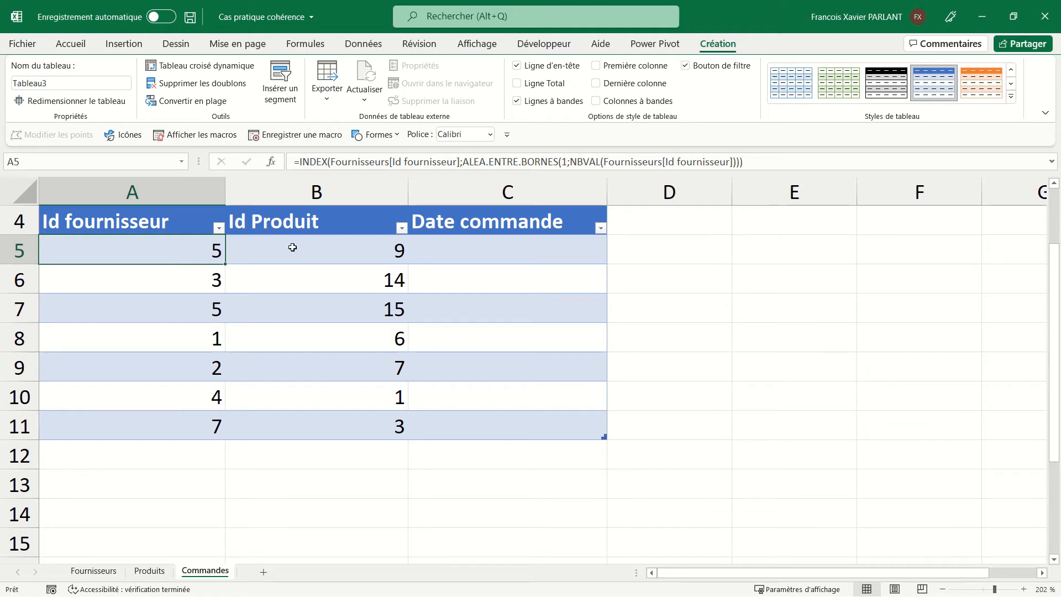
{"action": "left_click", "coordinate": [471, 250]}
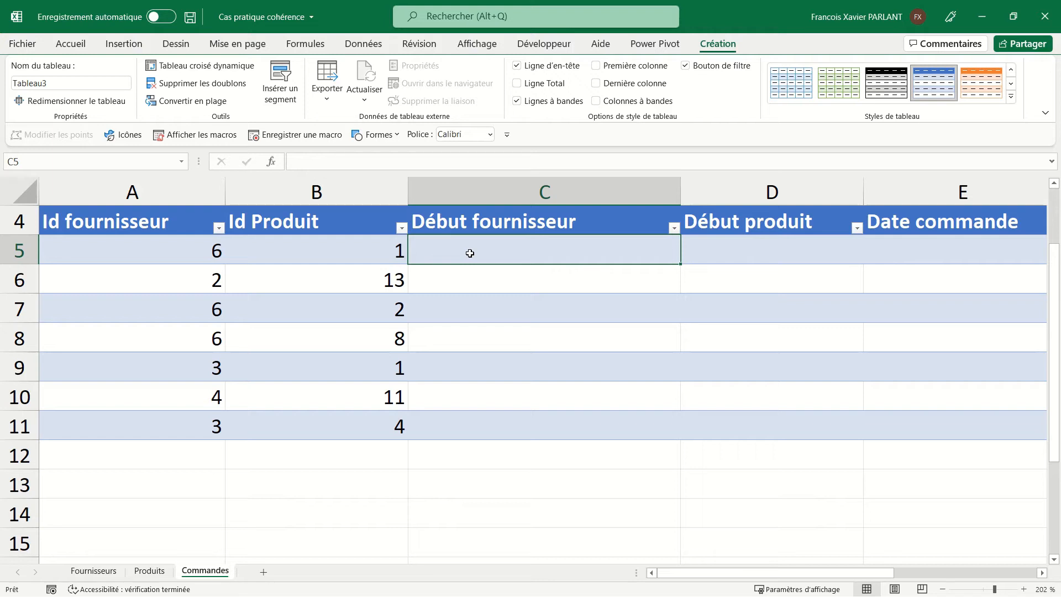
{"action": "type", "text": "=re"}
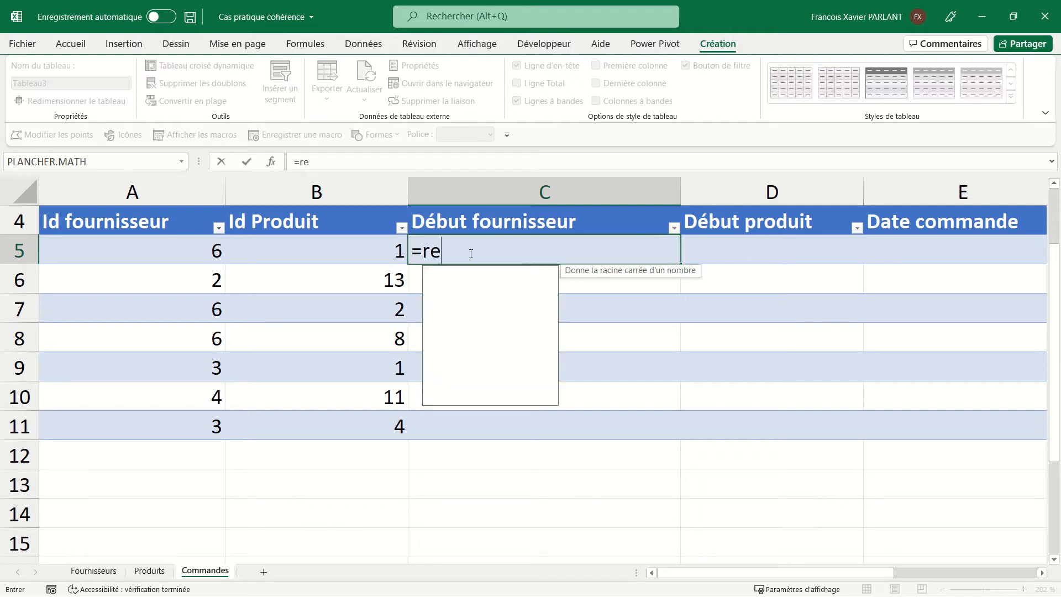
{"action": "key", "text": "Down"}
{"action": "key", "text": "Down"}
{"action": "key", "text": "Tab"}
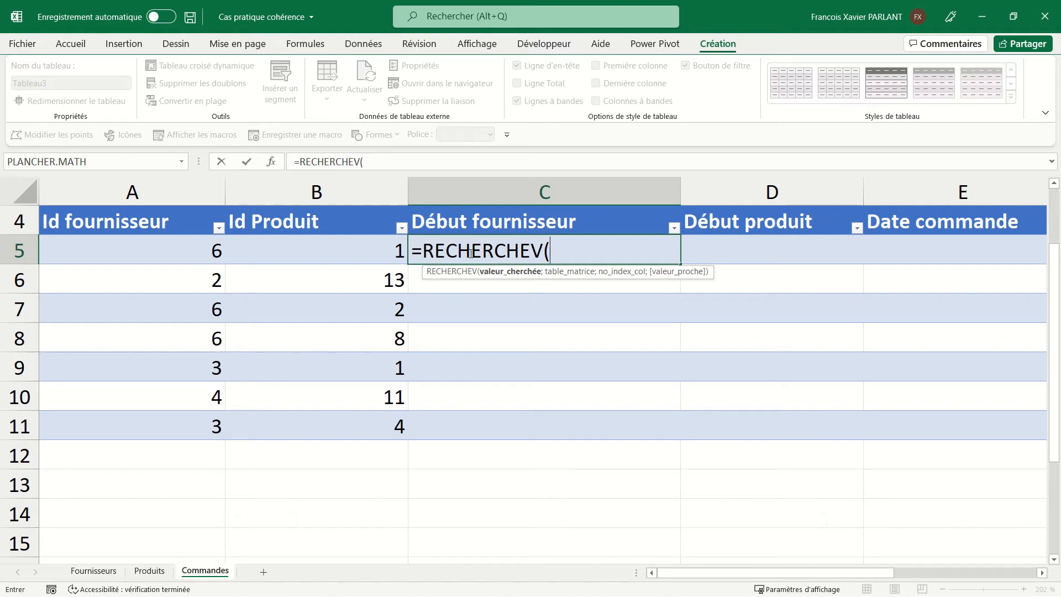
{"action": "left_click", "coordinate": [176, 256]}
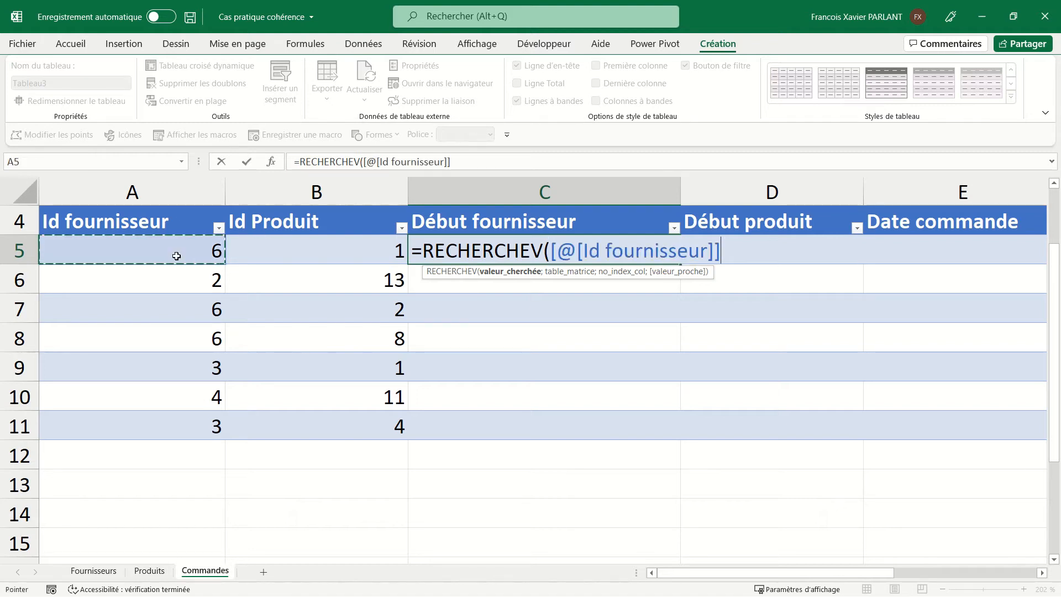
{"action": "type", "text": ";"}
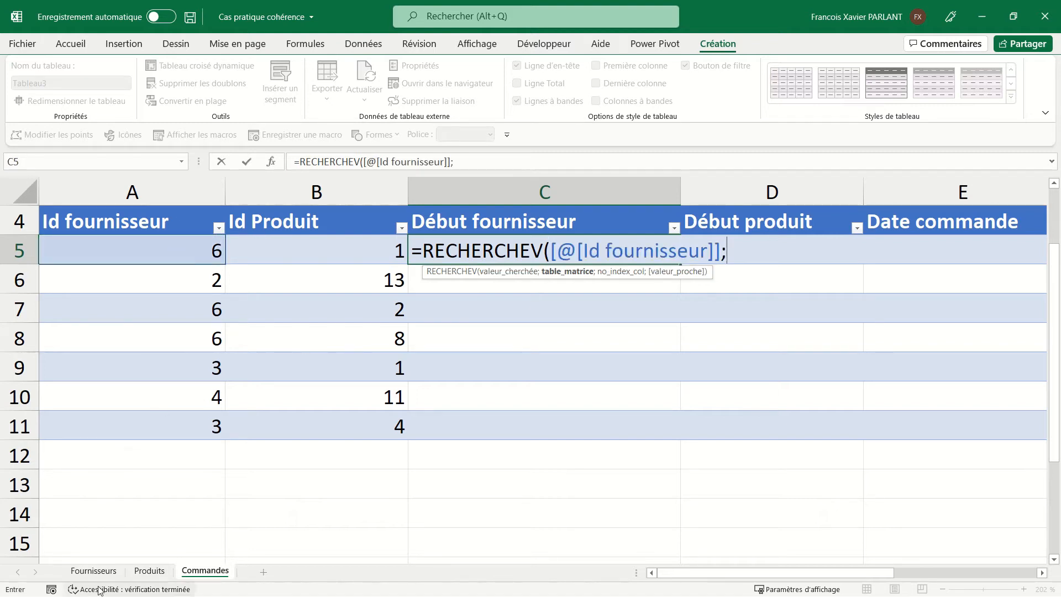
Step: Complete the Début fournisseur RECHERCHEV with the Fournisseurs table as lookup range, column index 3 and exact match FAUX
{"action": "left_click", "coordinate": [94, 570]}
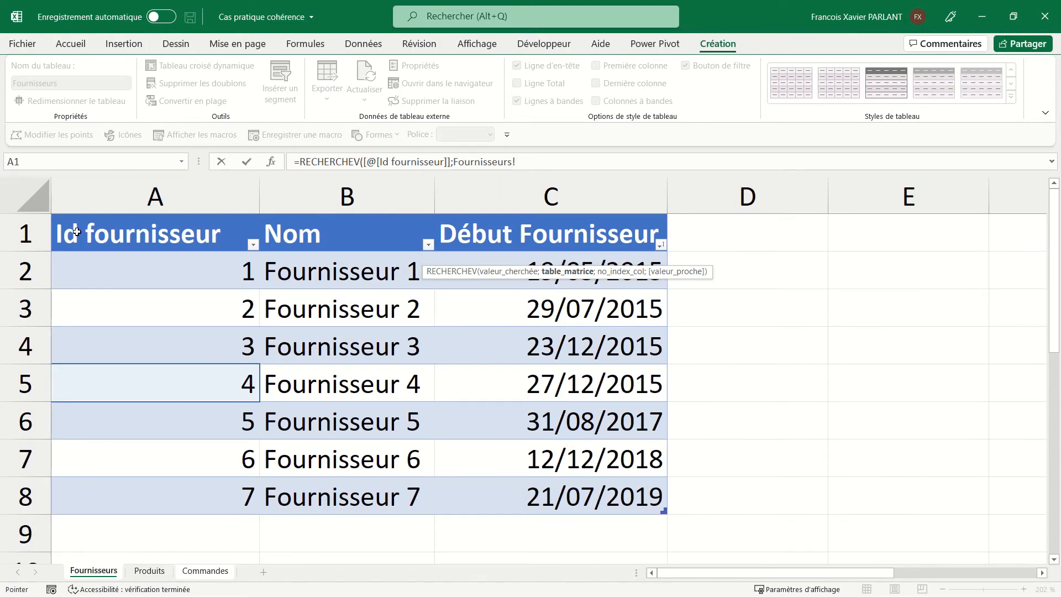
{"action": "left_click", "coordinate": [60, 214]}
{"action": "type", "text": ";"}
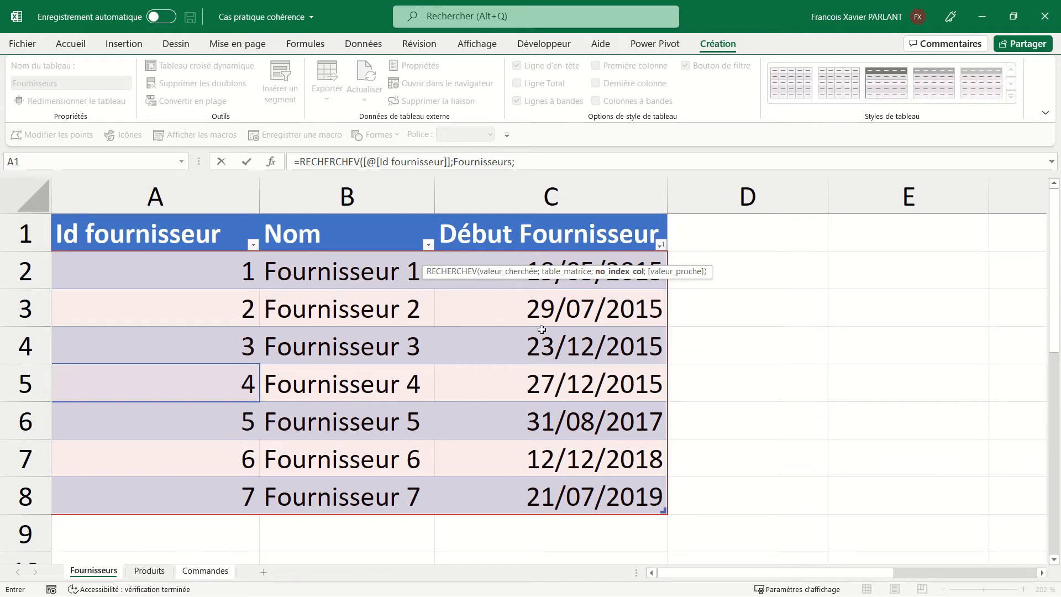
{"action": "left_click", "coordinate": [540, 162]}
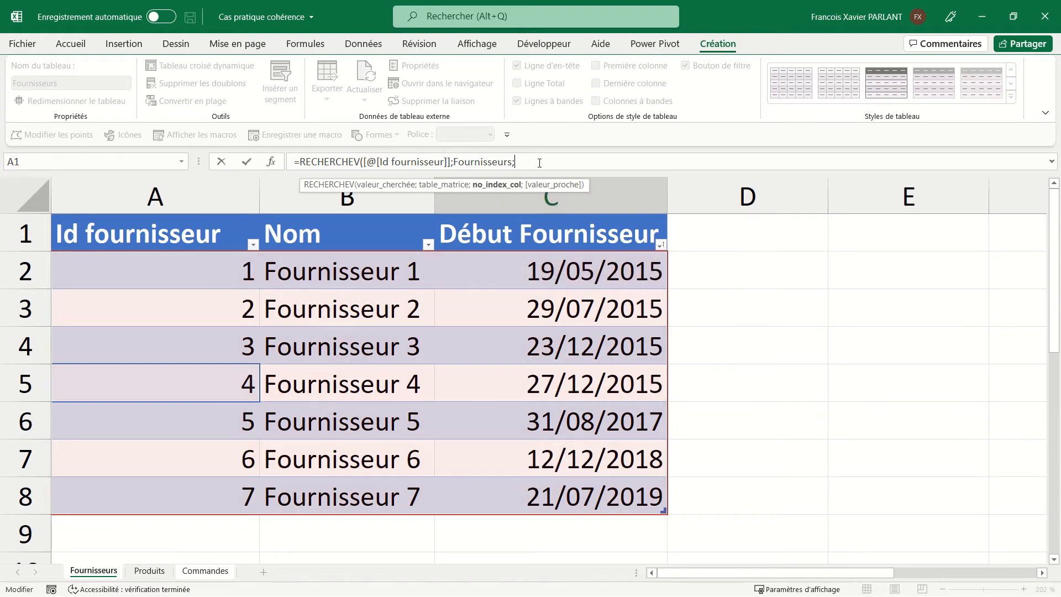
{"action": "type", "text": "3;"}
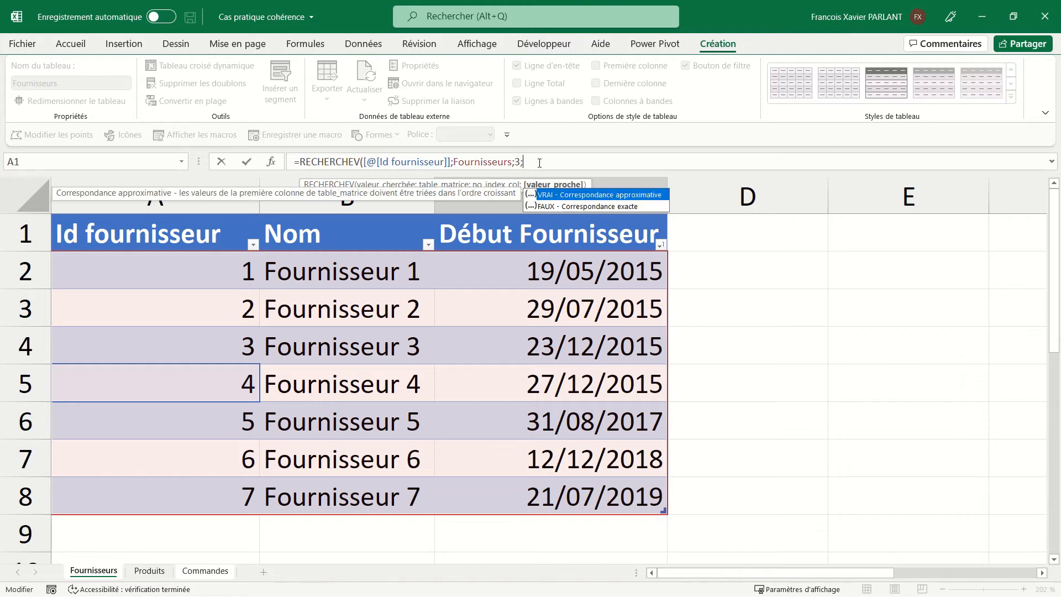
{"action": "key", "text": "Down"}
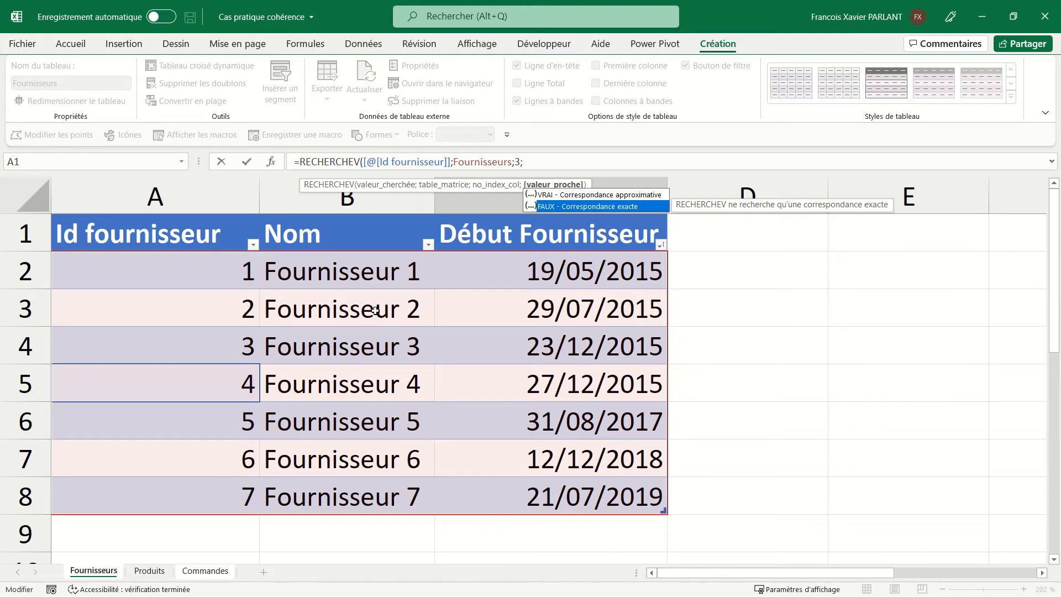
{"action": "key", "text": "Tab"}
{"action": "type", "text": ")"}
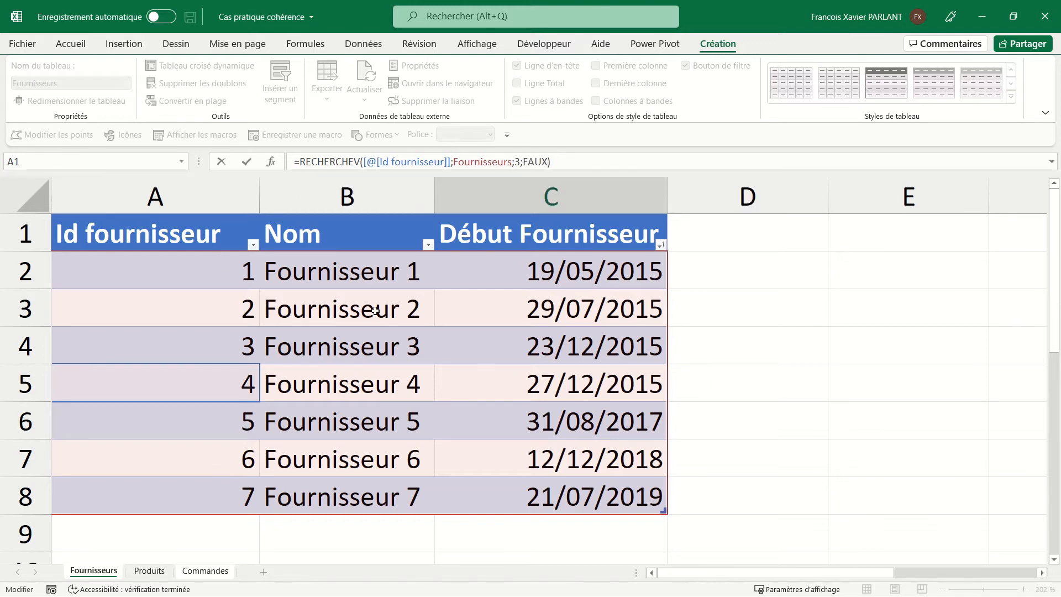
{"action": "key", "text": "Return"}
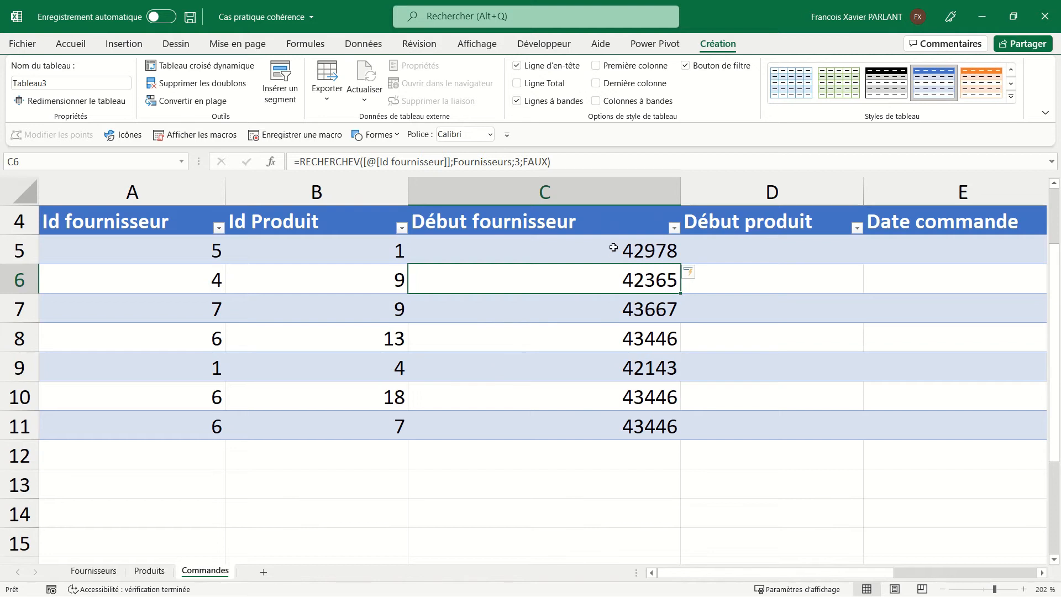
Step: Format the Début fournisseur column's values as Date courte and select the first cell under Début produit
{"action": "left_click", "coordinate": [605, 210]}
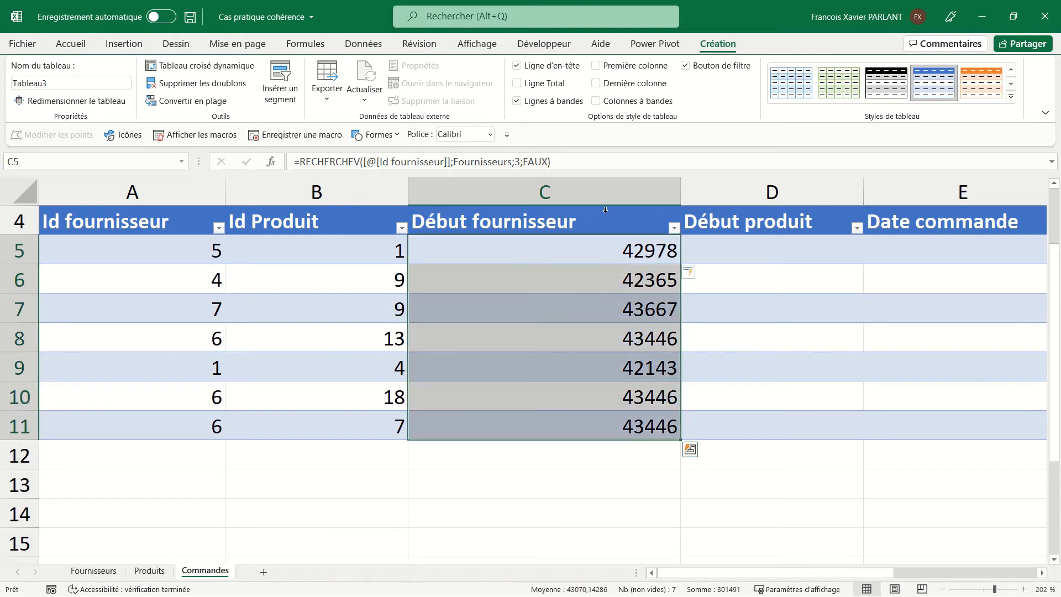
{"action": "left_click", "coordinate": [70, 45]}
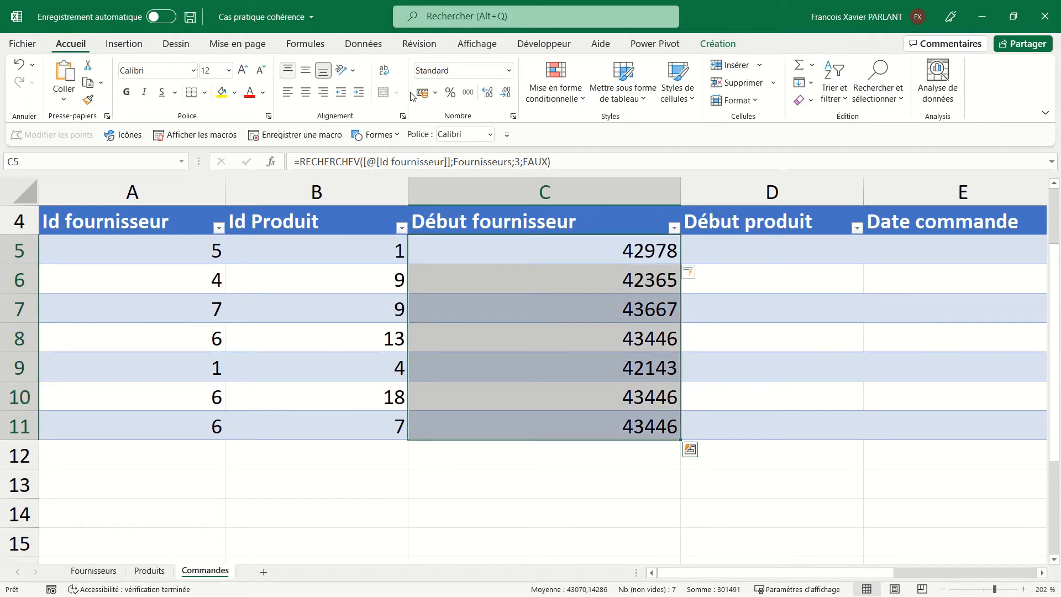
{"action": "left_click", "coordinate": [508, 71]}
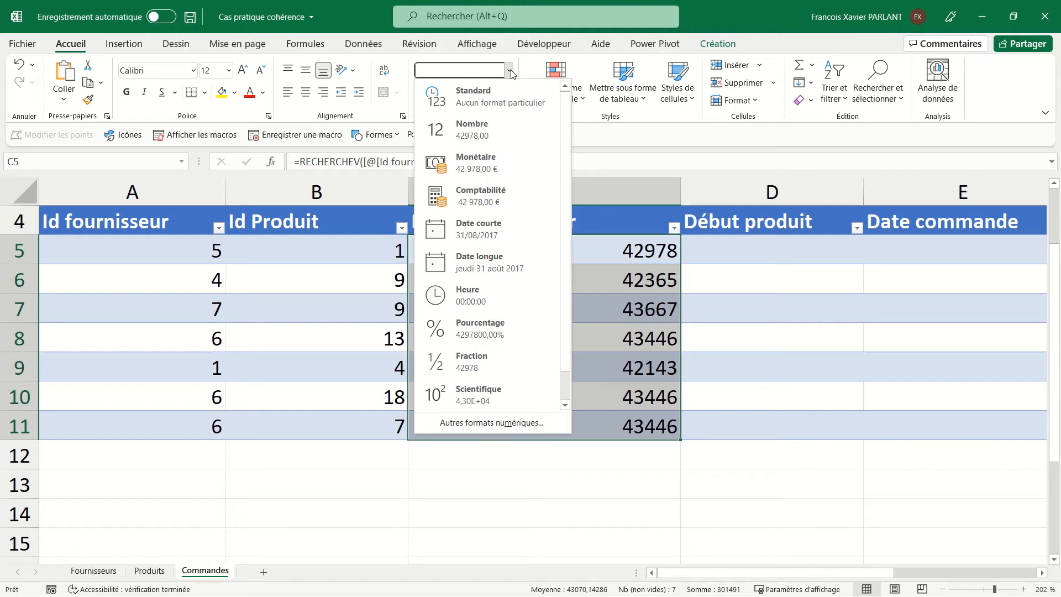
{"action": "left_click", "coordinate": [505, 224]}
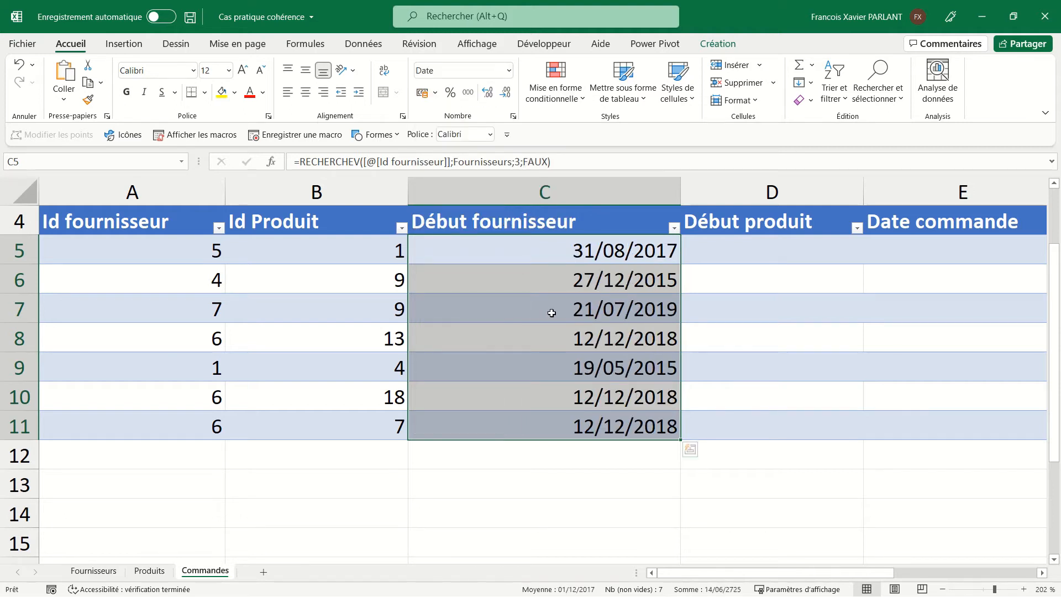
{"action": "left_click", "coordinate": [720, 251]}
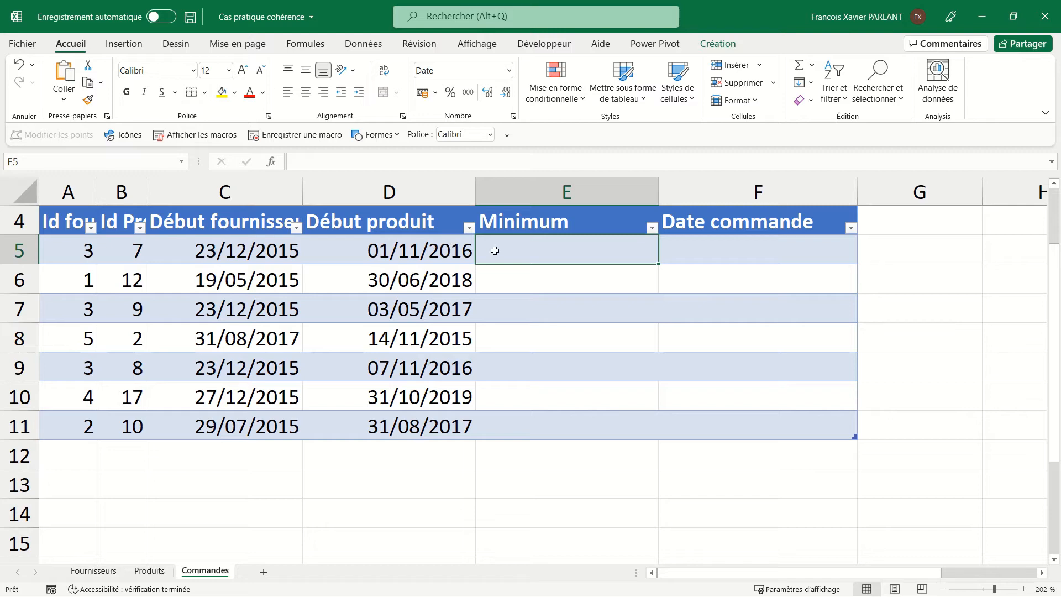
Step: Fill the Minimum column with a MIN formula over each row's Début fournisseur to Début produit dates
{"action": "type", "text": "=min"}
{"action": "key", "text": "Tab"}
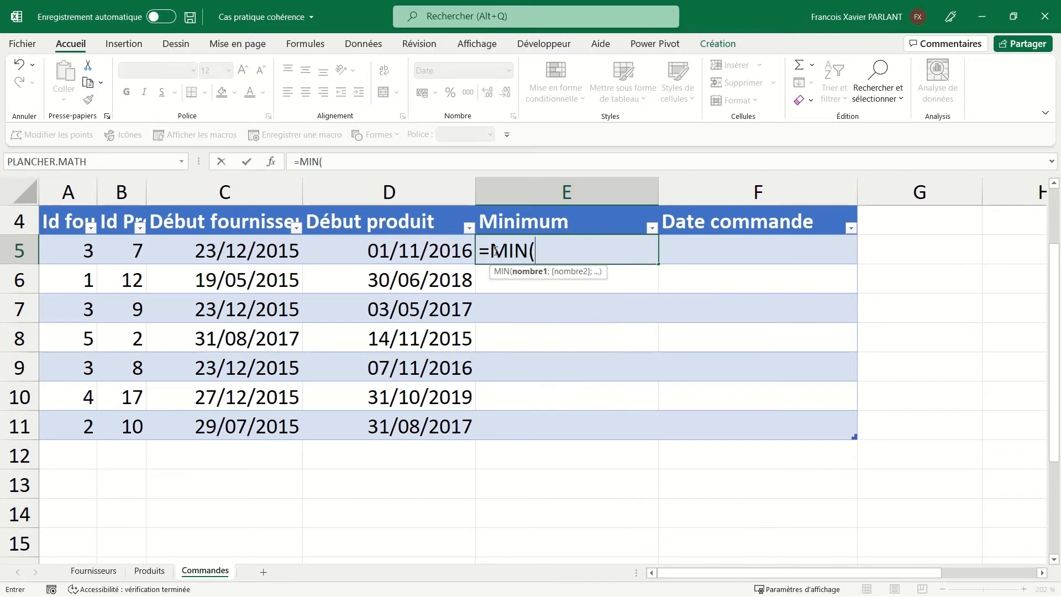
{"action": "left_click_drag", "start_coordinate": [259, 251], "coordinate": [371, 243]}
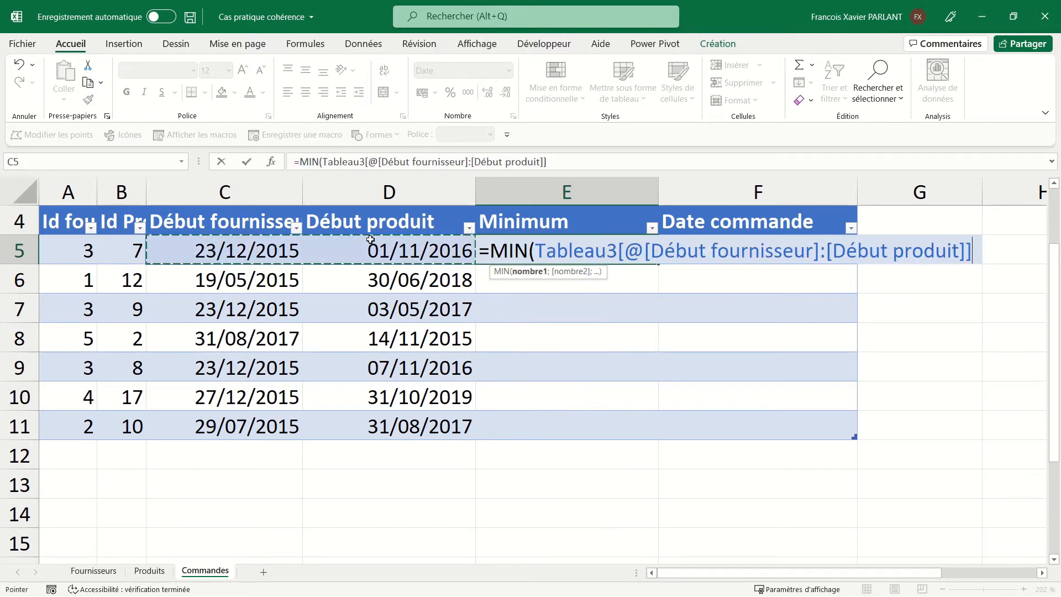
{"action": "key", "text": "Return"}
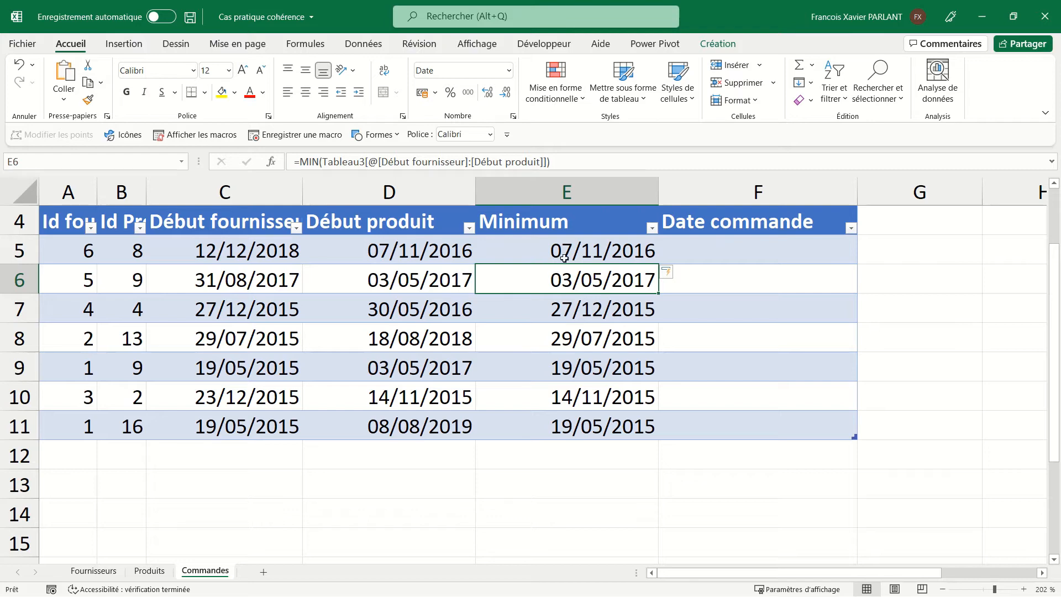
{"action": "left_click", "coordinate": [804, 250]}
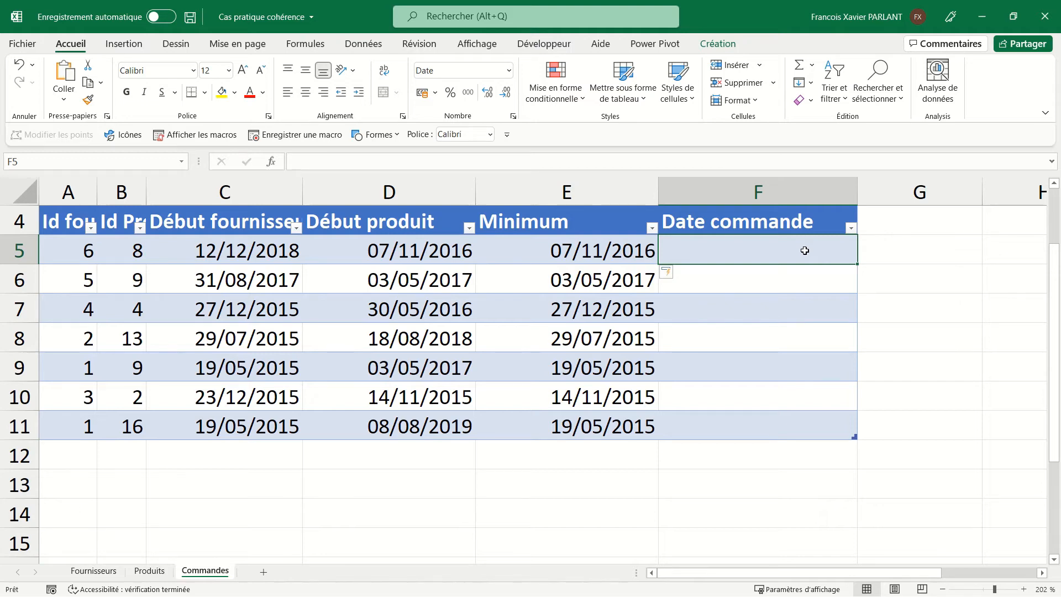
{"action": "type", "text": "=al"}
{"action": "key", "text": "Down"}
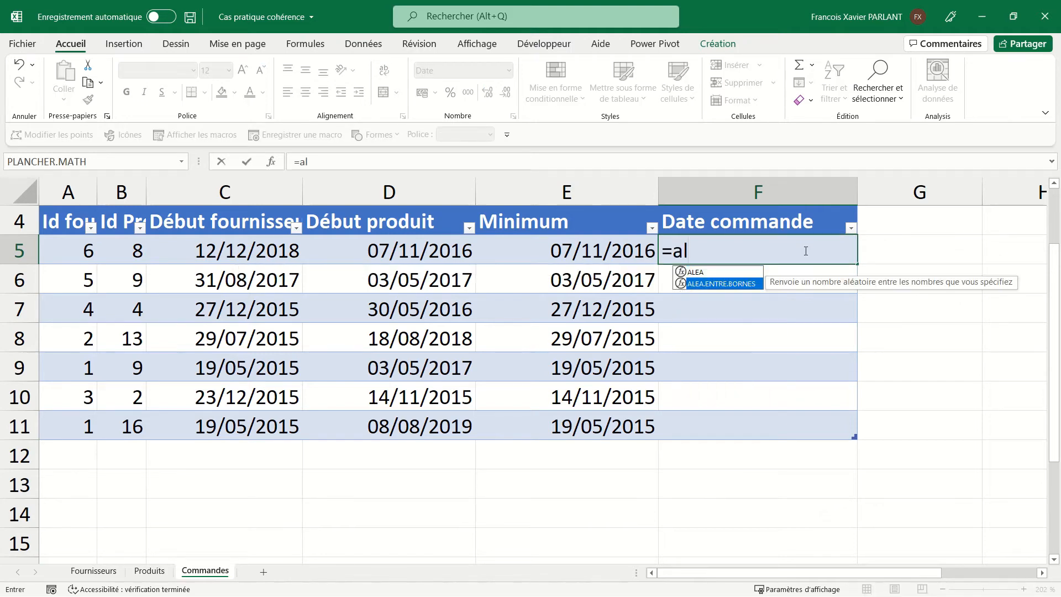
{"action": "key", "text": "Tab"}
{"action": "left_click", "coordinate": [574, 253]}
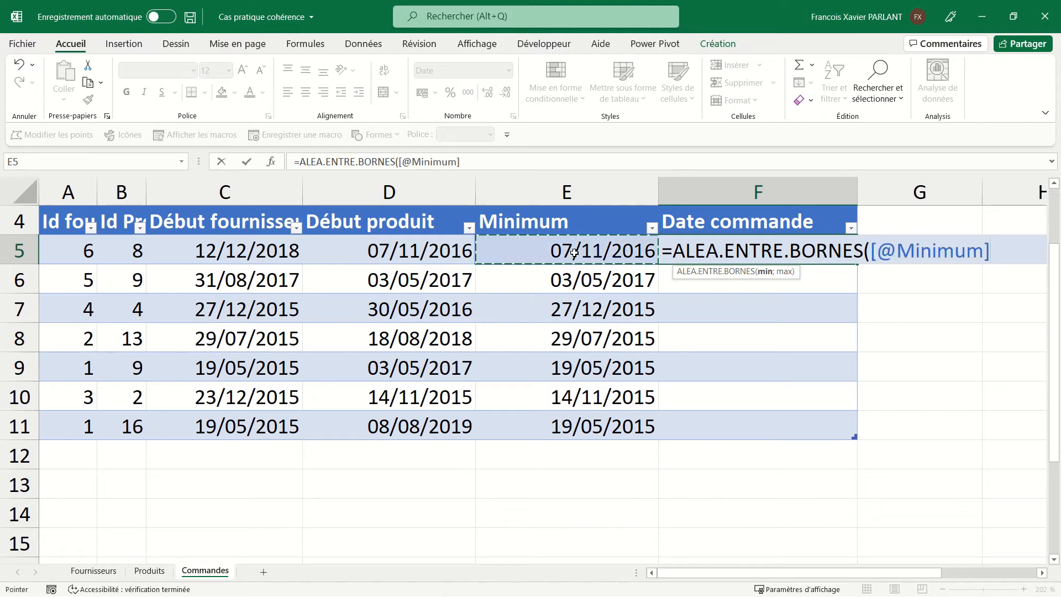
{"action": "type", "text": ";"}
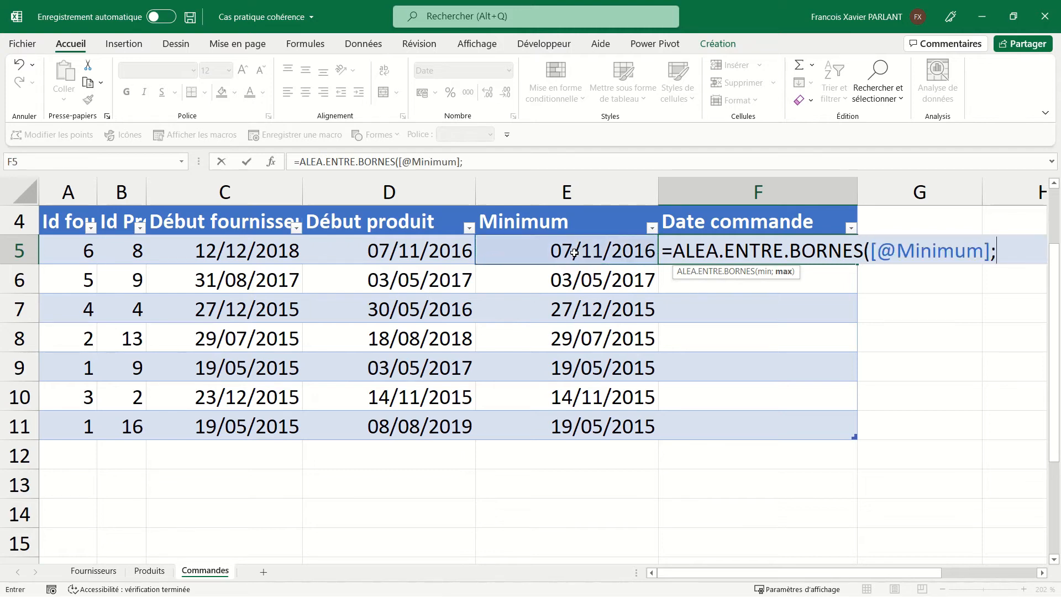
{"action": "type", "text": "au"}
{"action": "key", "text": "Tab"}
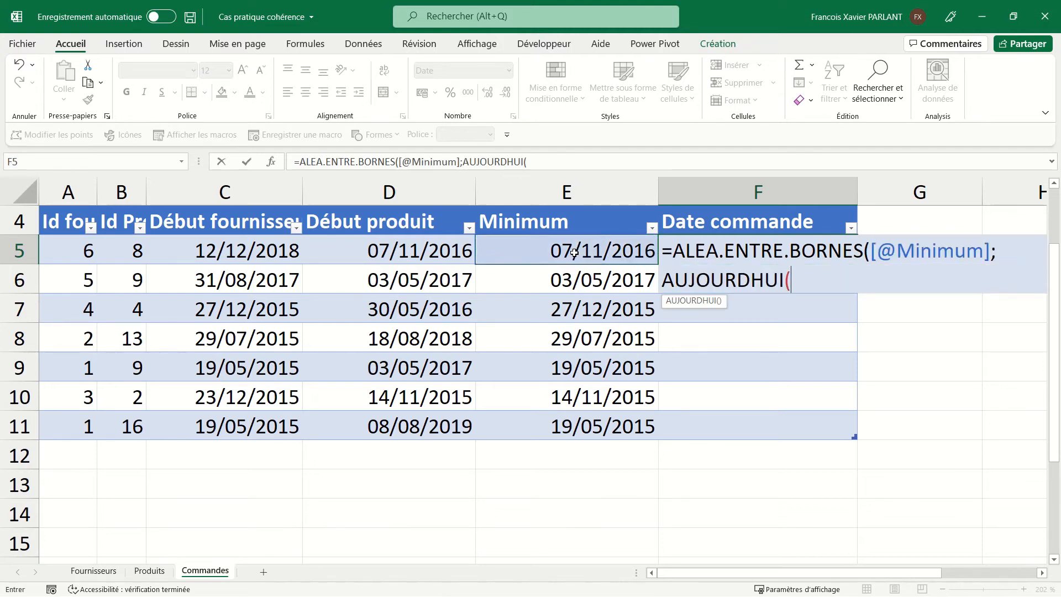
{"action": "type", "text": "))"}
{"action": "key", "text": "Return"}
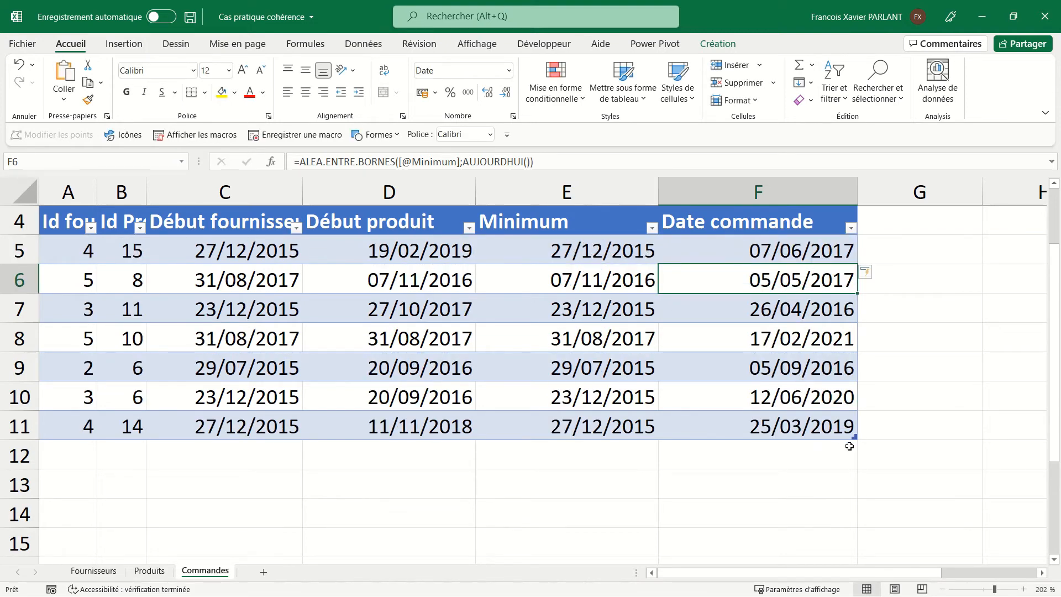
Step: Extend the orders table down to row 55 and return to cell A1
{"action": "left_click_drag", "start_coordinate": [854, 438], "coordinate": [790, 533]}
{"action": "left_click", "coordinate": [670, 310]}
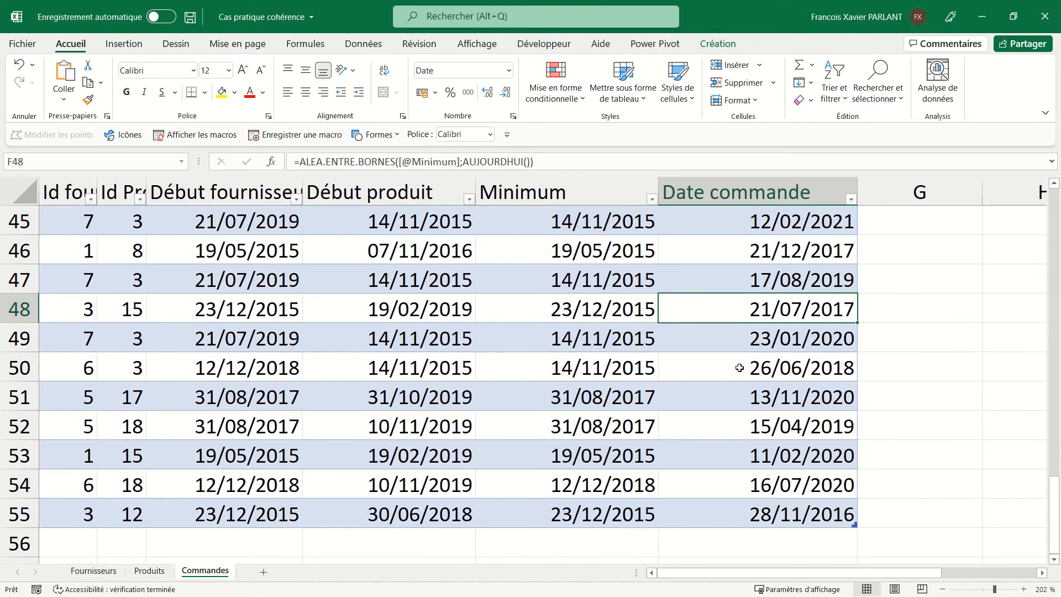
{"action": "key", "text": "ctrl+Home"}
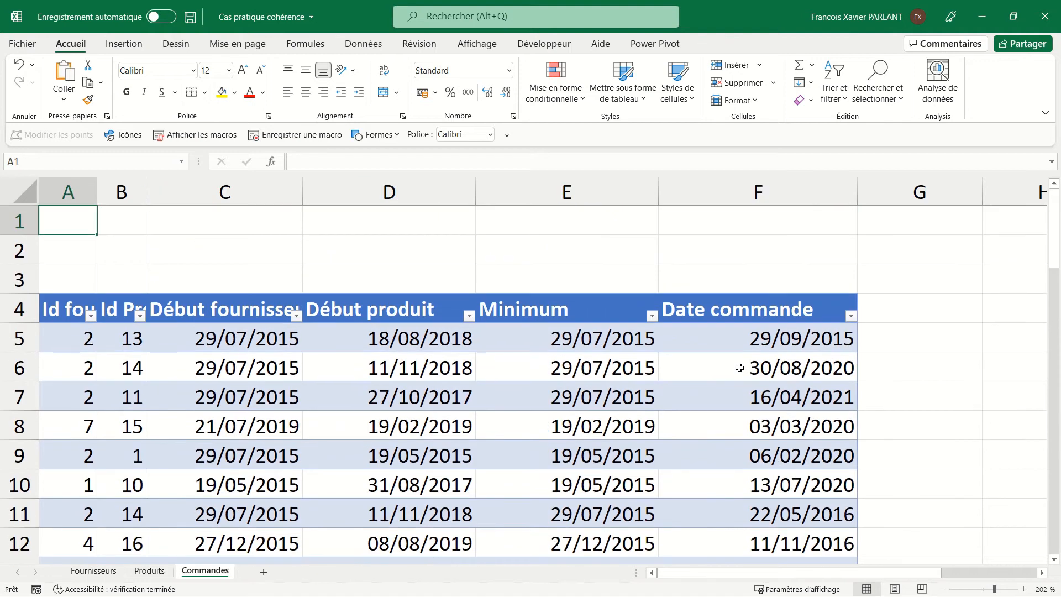
Step: Copy all the orders table's data and paste it over itself as values only
{"action": "left_click", "coordinate": [48, 296]}
{"action": "key", "text": "ctrl+c"}
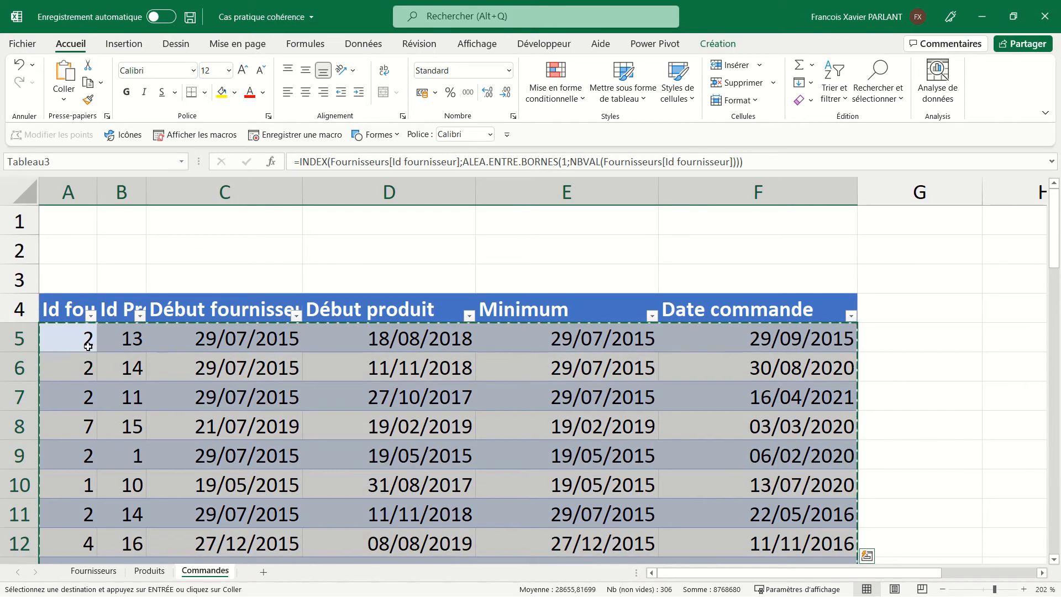
{"action": "right_click", "coordinate": [82, 346]}
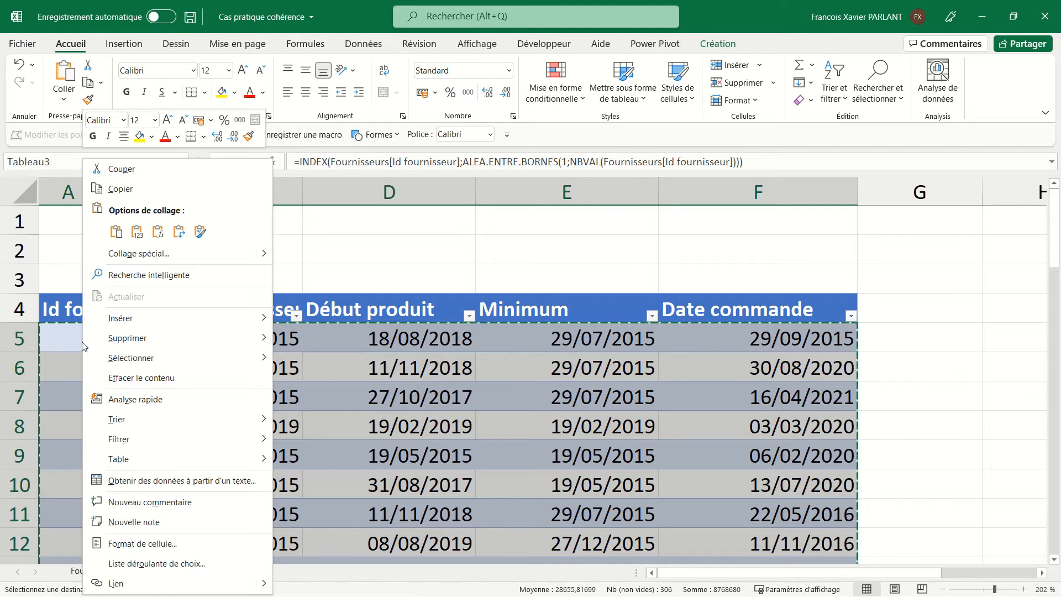
{"action": "left_click", "coordinate": [137, 232]}
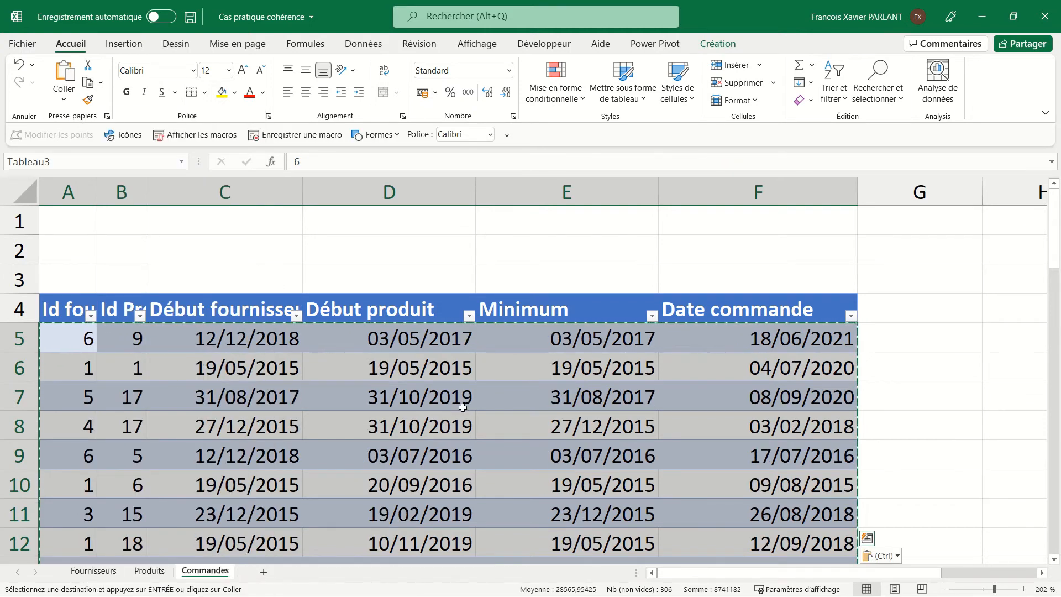
{"action": "left_click", "coordinate": [506, 399]}
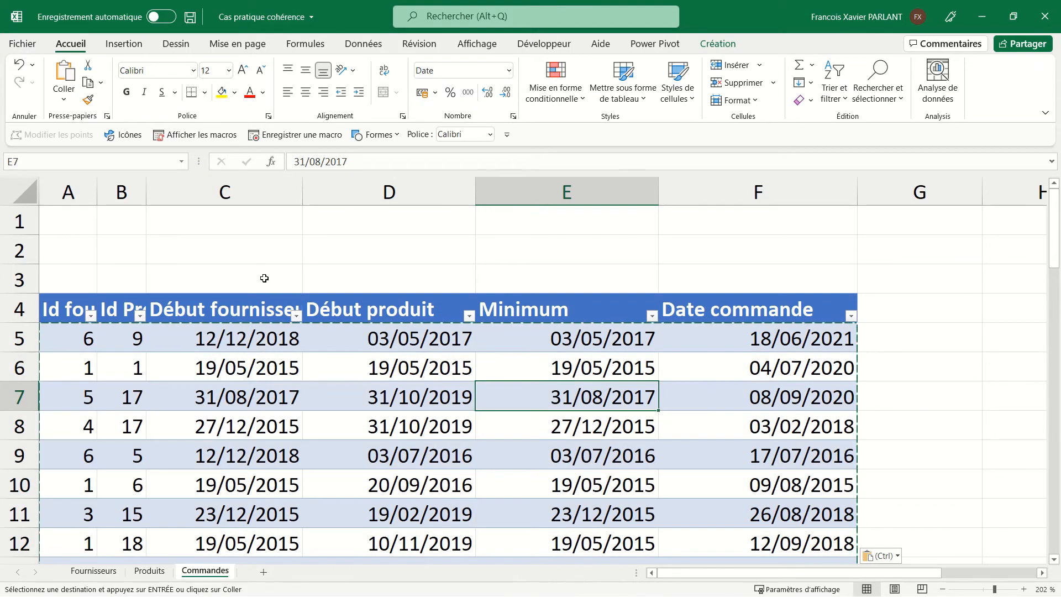
Step: Delete the helper columns Début fournisseur, Début produit and Minimum from the Commandes sheet
{"action": "left_click_drag", "start_coordinate": [232, 191], "coordinate": [529, 178]}
{"action": "right_click", "coordinate": [531, 191]}
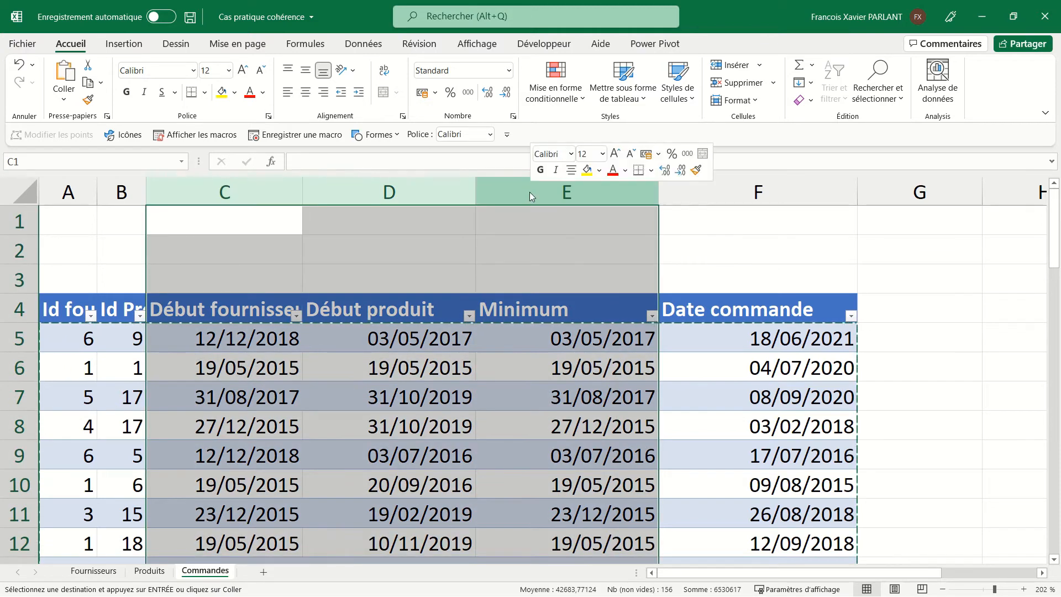
{"action": "left_click", "coordinate": [575, 329]}
{"action": "left_click", "coordinate": [162, 375]}
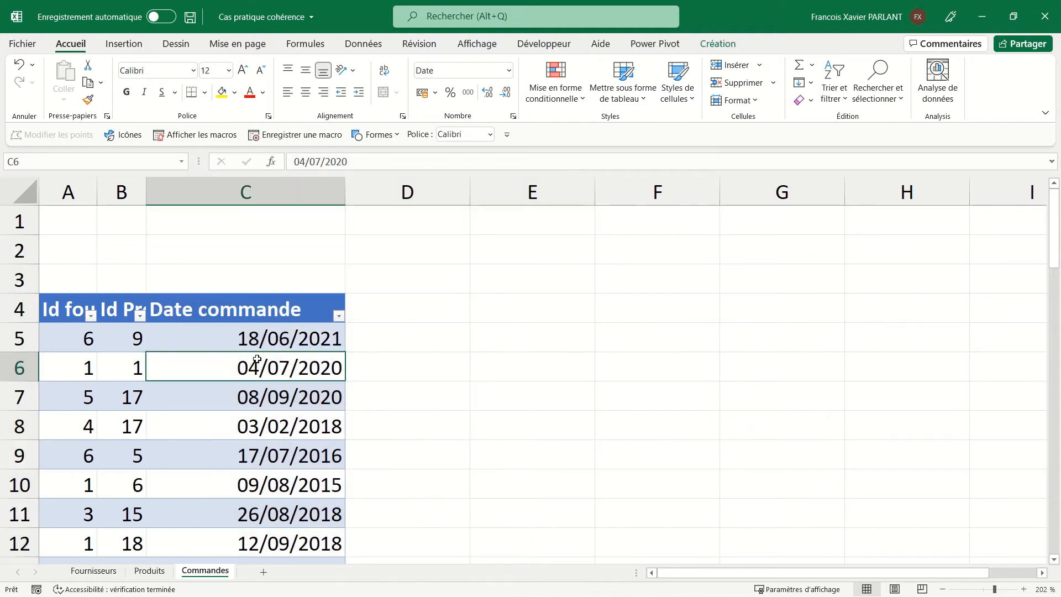
{"action": "left_click_drag", "start_coordinate": [95, 190], "coordinate": [254, 195]}
{"action": "left_click", "coordinate": [338, 410]}
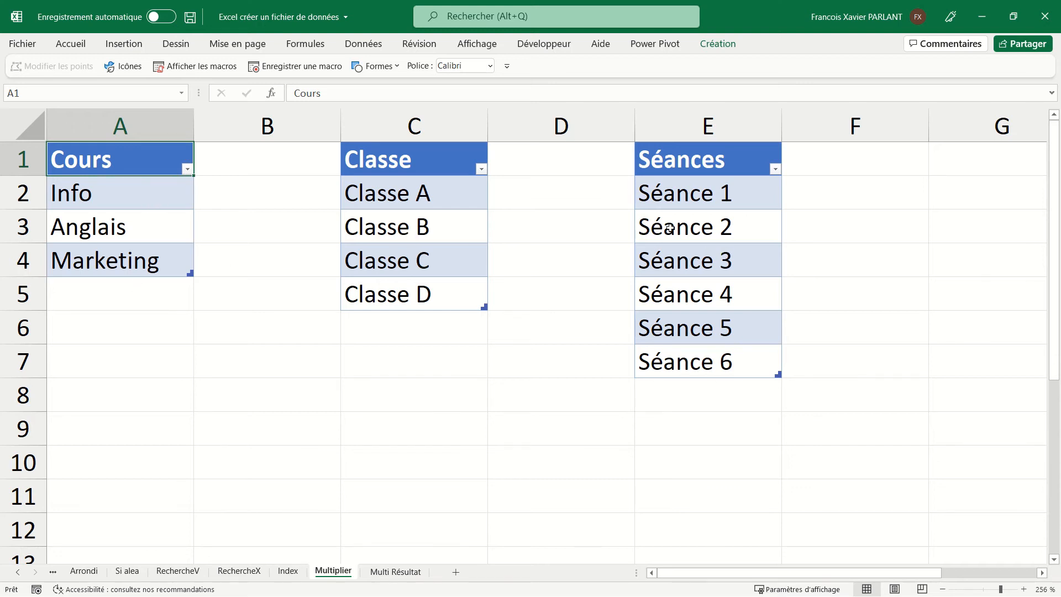
Step: In the workbook Excel créer un fichier de données, examine the course, session and class combinations on the Multi Résultat sheet
{"action": "left_click", "coordinate": [386, 572]}
{"action": "scroll", "coordinate": [459, 433], "scroll_direction": "down", "scroll_amount": 13}
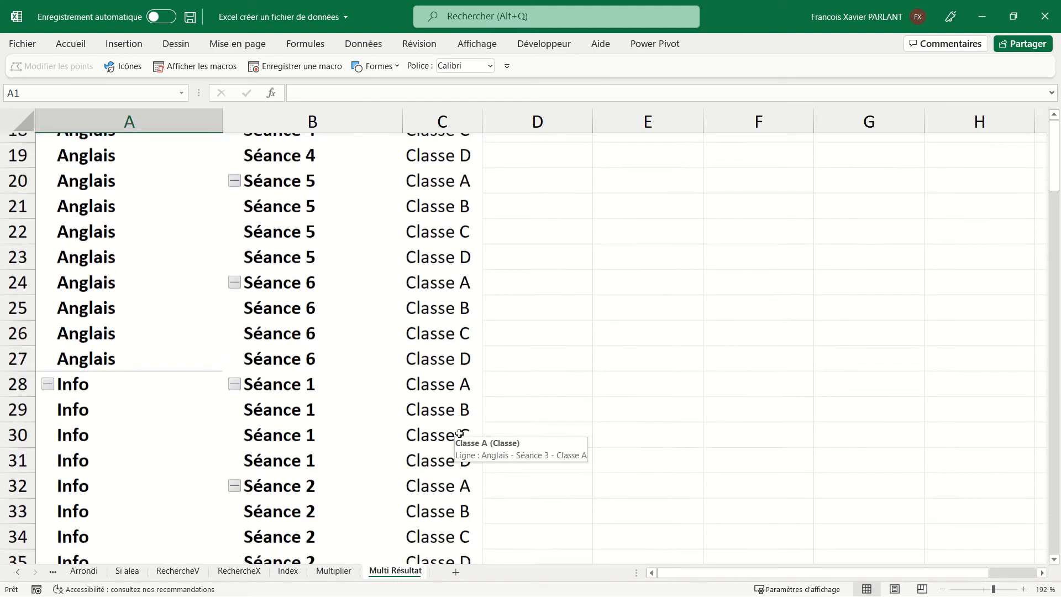
{"action": "scroll", "coordinate": [459, 433], "scroll_direction": "down", "scroll_amount": 3}
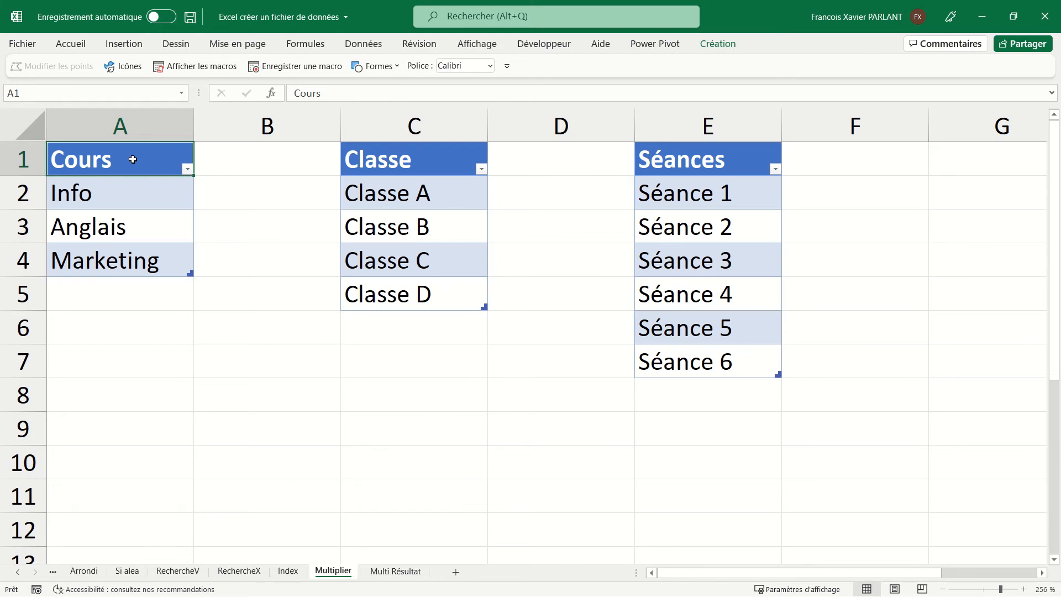
Step: Create a pivot table from the cours table of the Multiplier sheet on a new worksheet, adding the data to the data model
{"action": "left_click", "coordinate": [124, 44]}
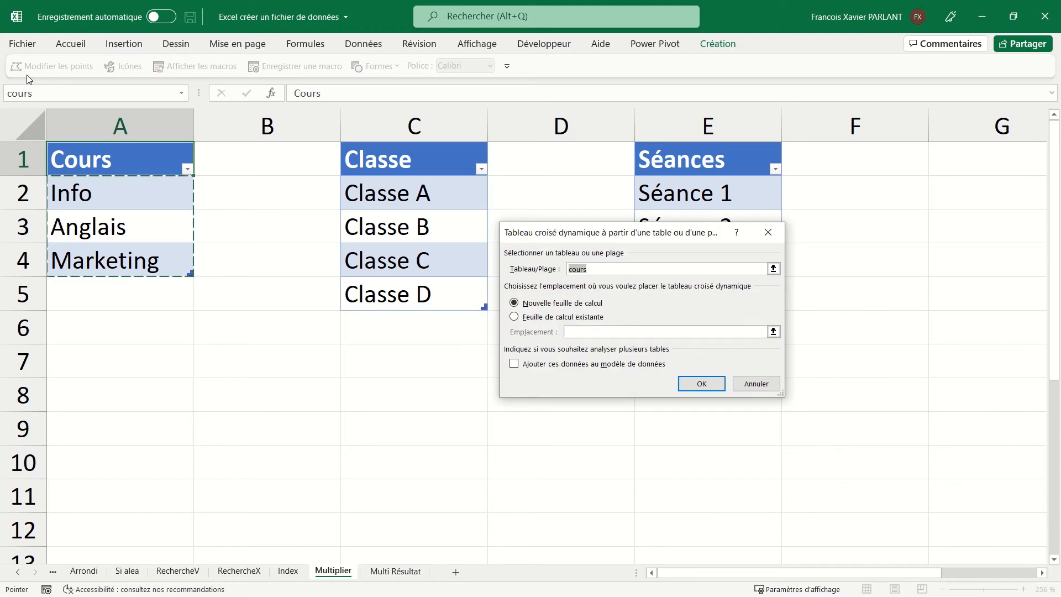
{"action": "left_click", "coordinate": [514, 364]}
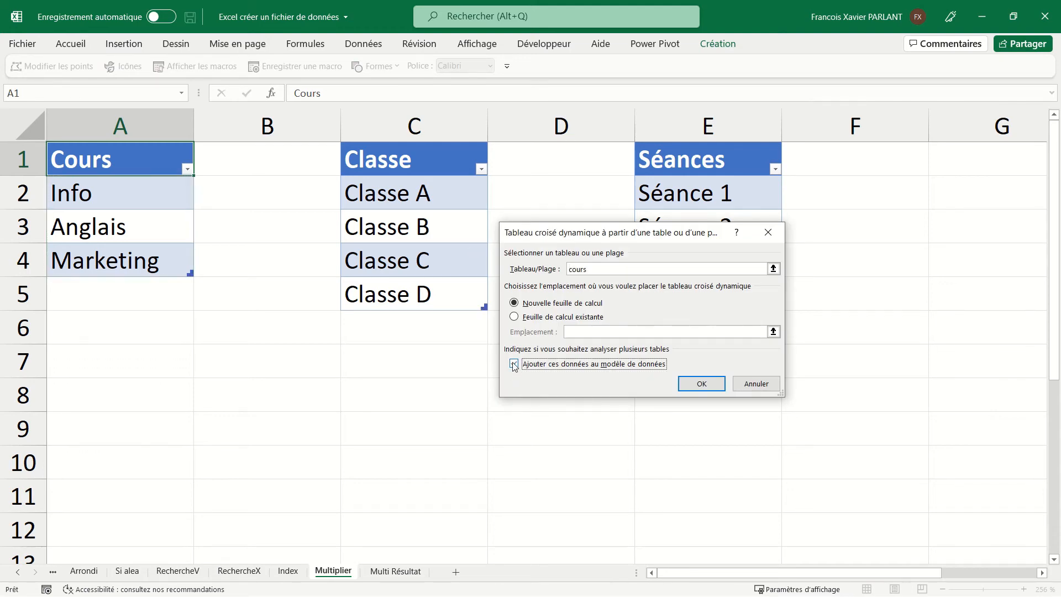
{"action": "left_click", "coordinate": [701, 384]}
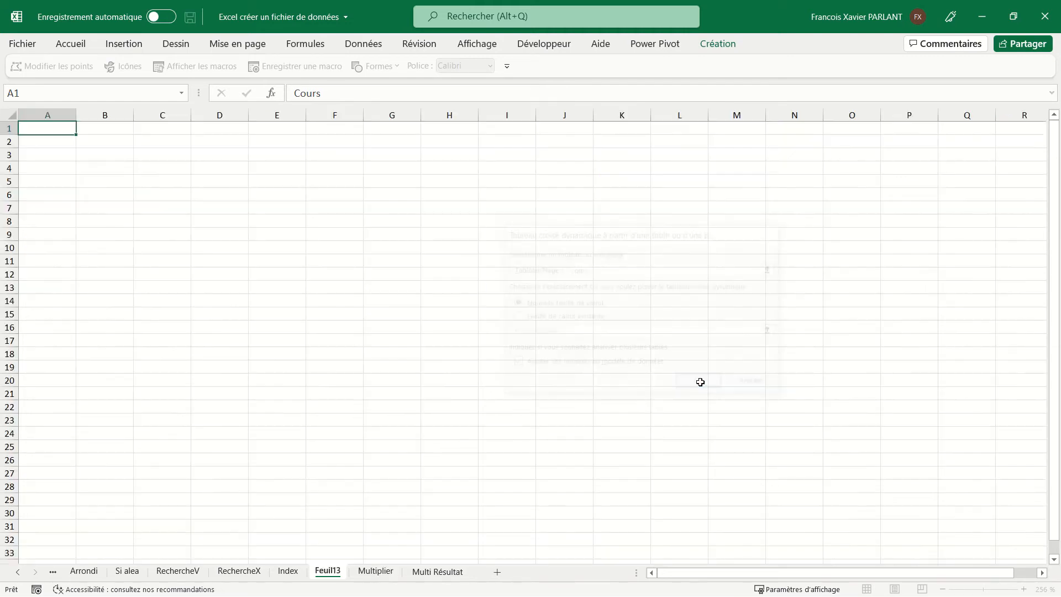
{"action": "scroll", "coordinate": [402, 265], "scroll_direction": "up", "scroll_amount": 2}
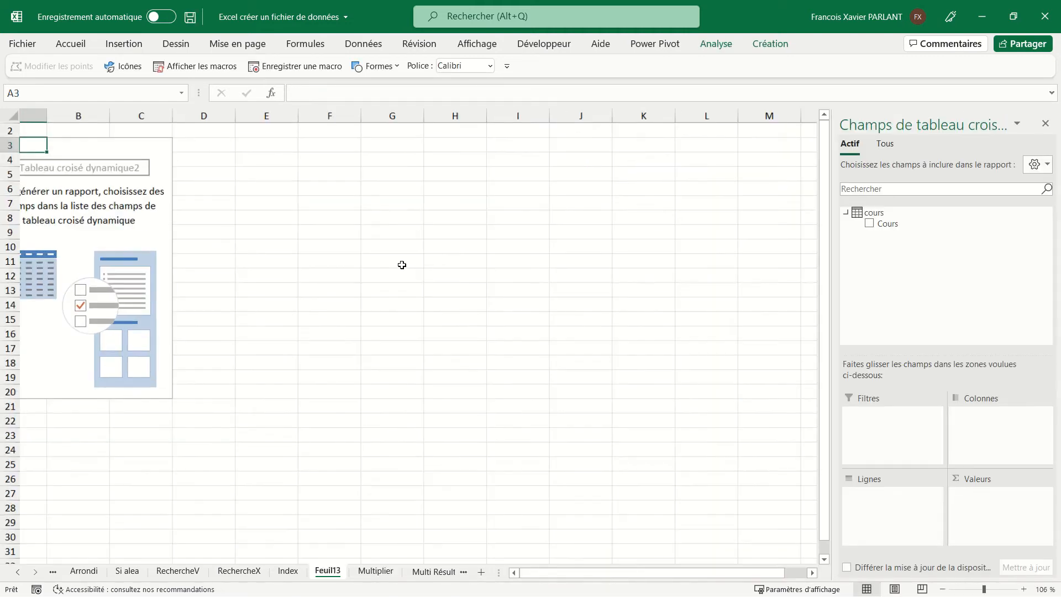
{"action": "scroll", "coordinate": [401, 265], "scroll_direction": "down", "scroll_amount": 3}
{"action": "scroll", "coordinate": [402, 264], "scroll_direction": "up", "scroll_amount": 2}
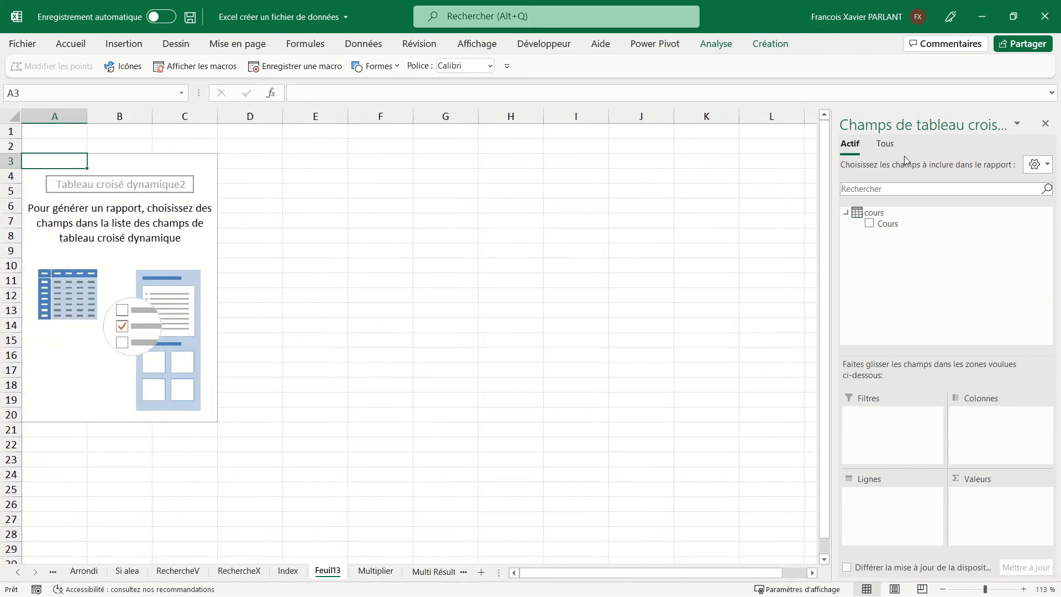
Step: From all the model's tables, add the Classe, Cours and Séances fields to the pivot table's rows
{"action": "left_click", "coordinate": [885, 145]}
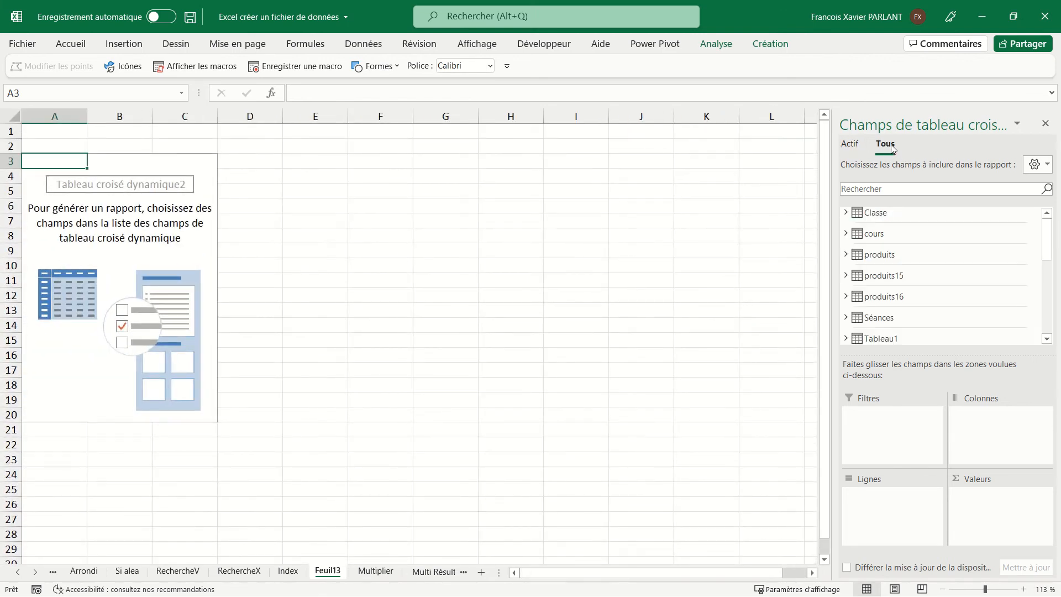
{"action": "left_click", "coordinate": [845, 212]}
{"action": "left_click", "coordinate": [869, 223]}
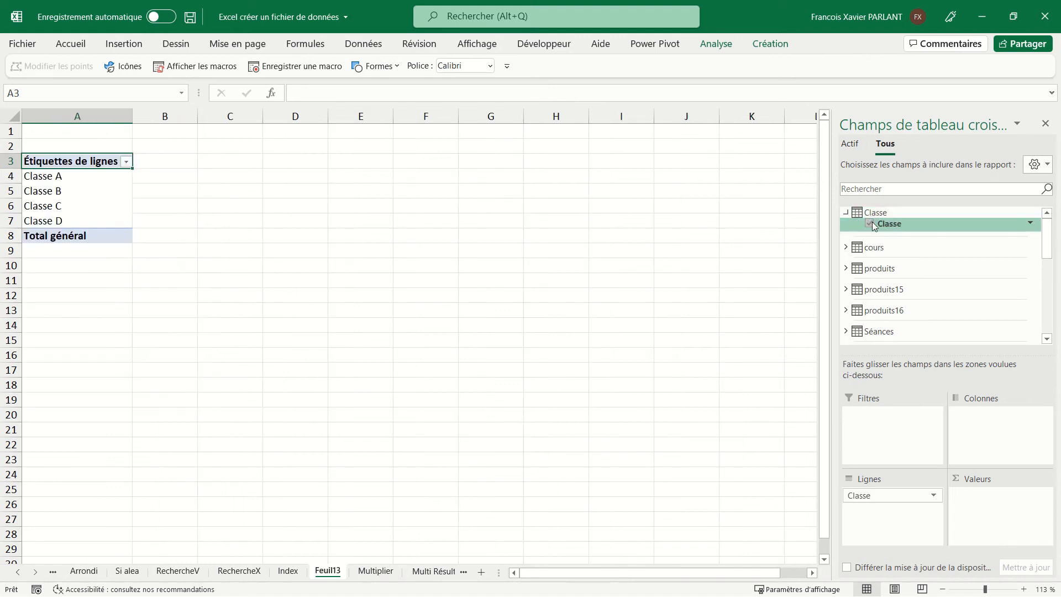
{"action": "left_click", "coordinate": [845, 247]}
{"action": "left_click", "coordinate": [869, 259]}
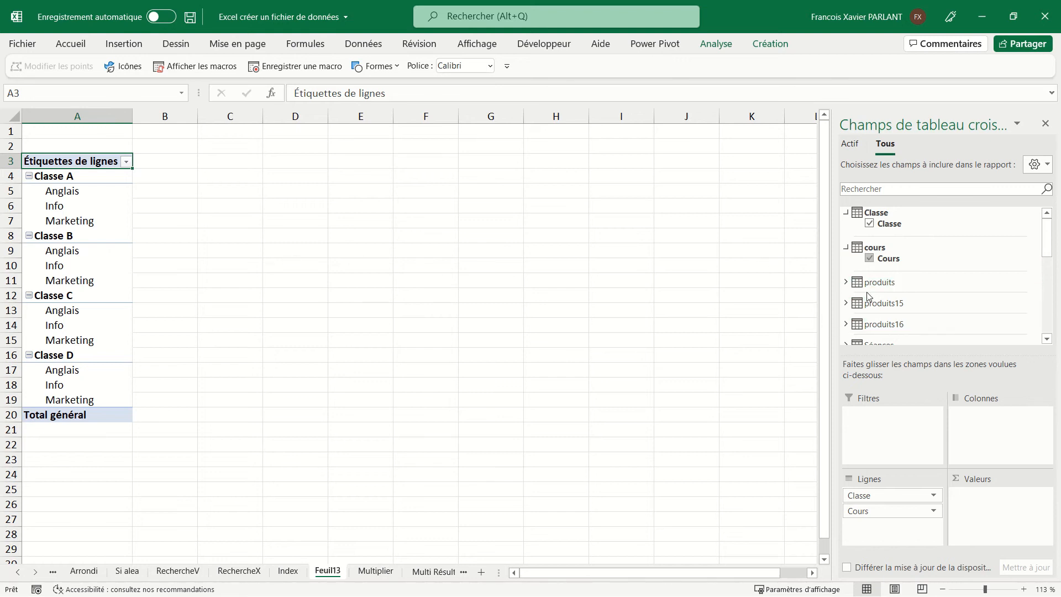
{"action": "scroll", "coordinate": [866, 292], "scroll_direction": "down", "scroll_amount": 1}
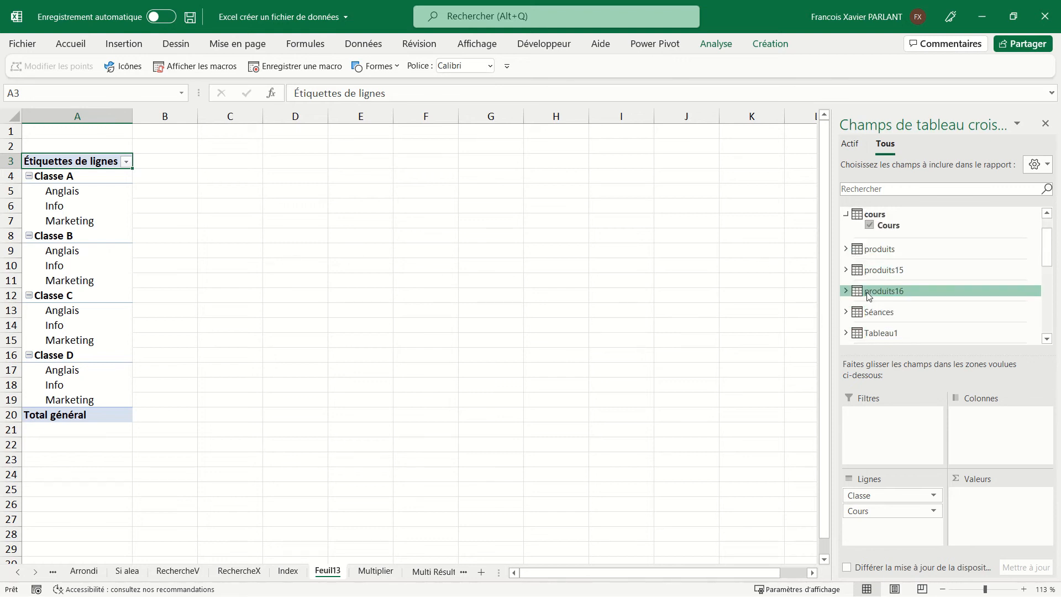
{"action": "left_click", "coordinate": [845, 312]}
{"action": "left_click", "coordinate": [869, 322]}
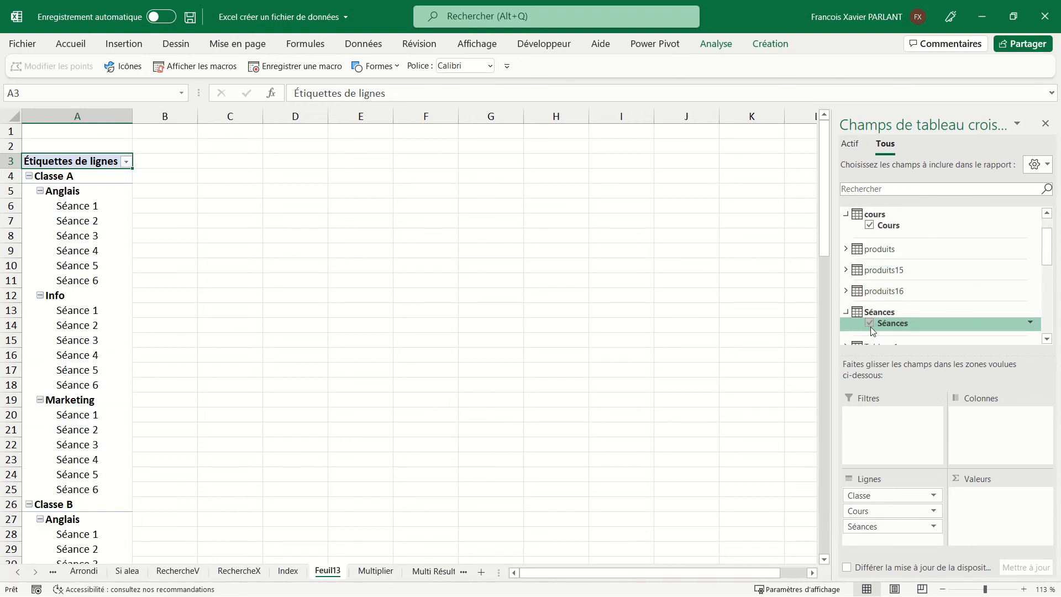
Step: Show the pivot table in tabular form and repeat all item labels for the Classe and Cours fields
{"action": "left_click", "coordinate": [93, 238]}
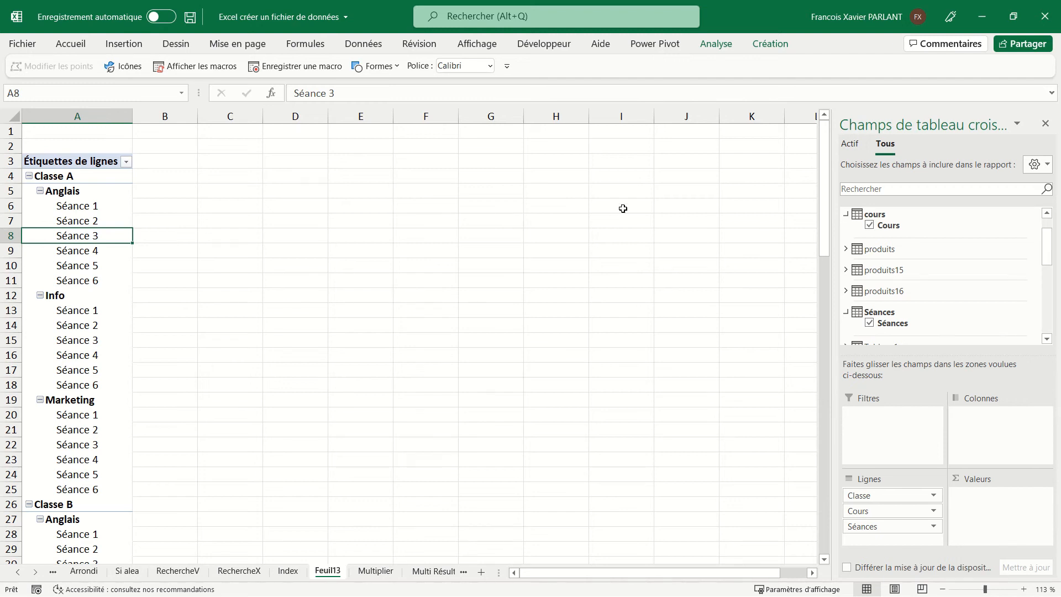
{"action": "left_click", "coordinate": [768, 48]}
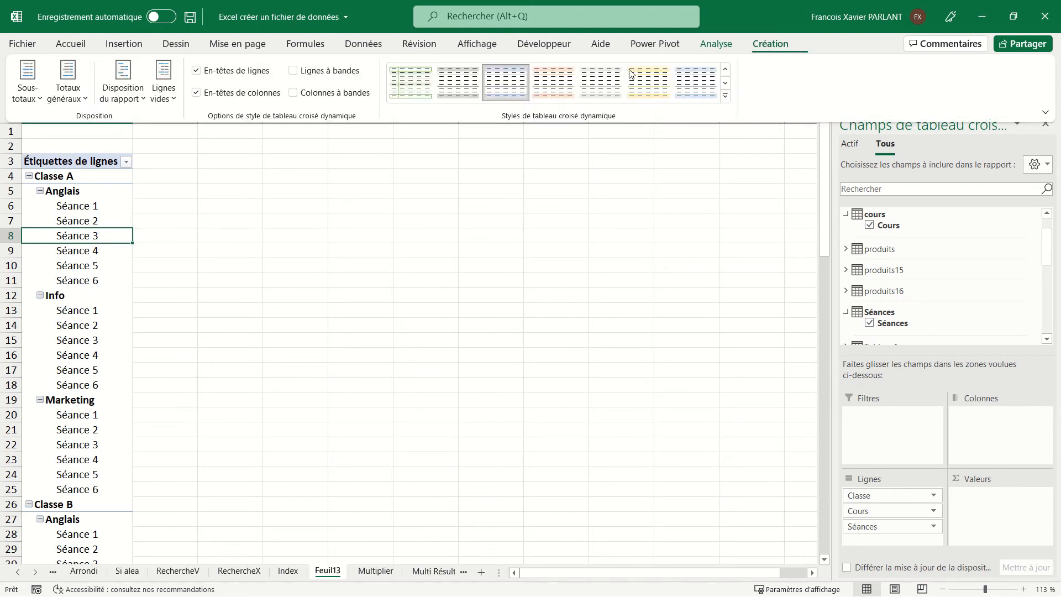
{"action": "left_click", "coordinate": [104, 89]}
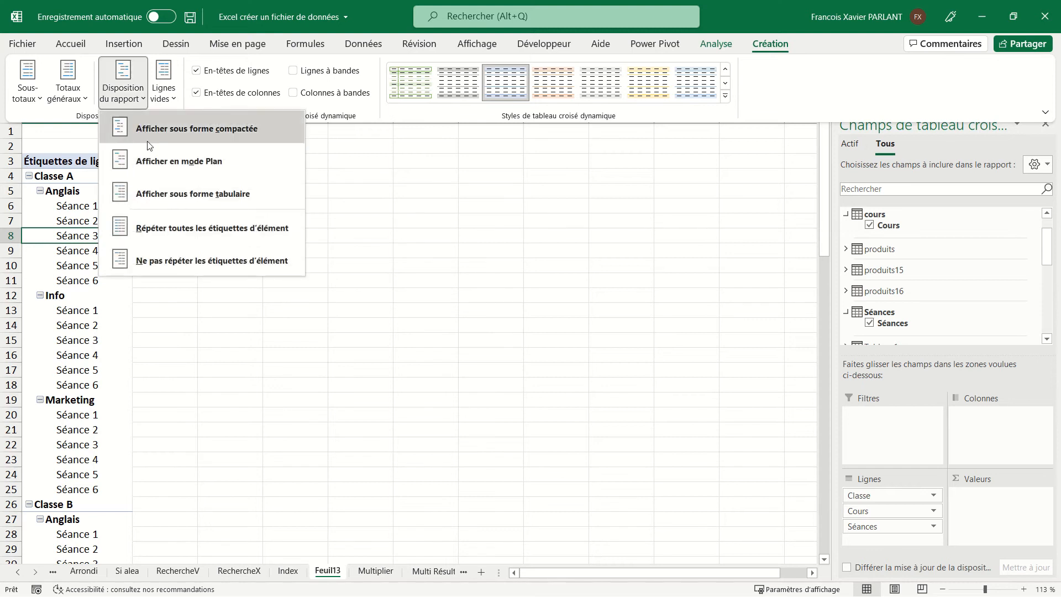
{"action": "left_click", "coordinate": [161, 197]}
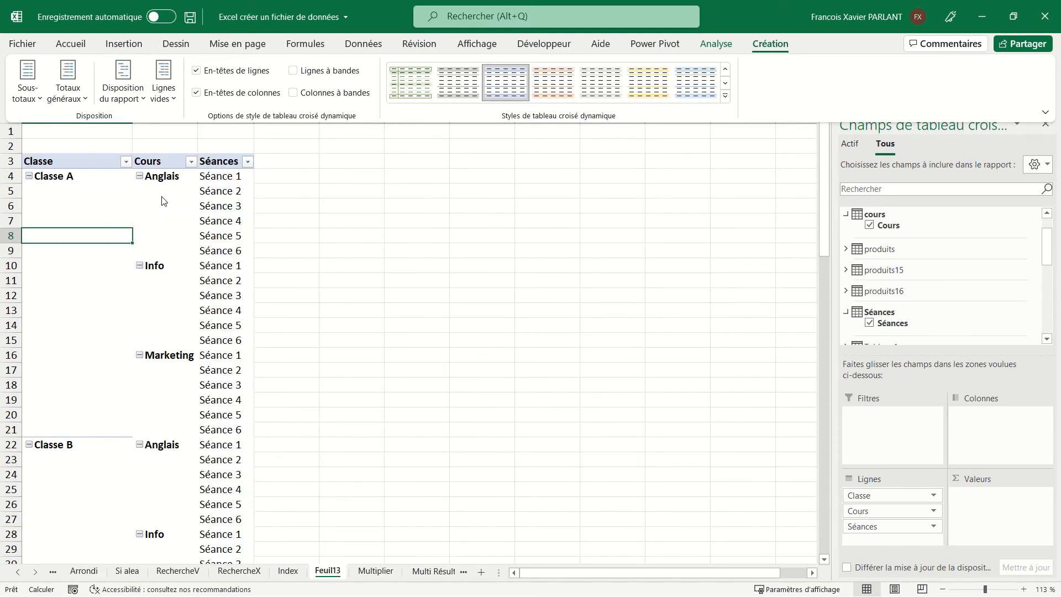
{"action": "left_click", "coordinate": [138, 101]}
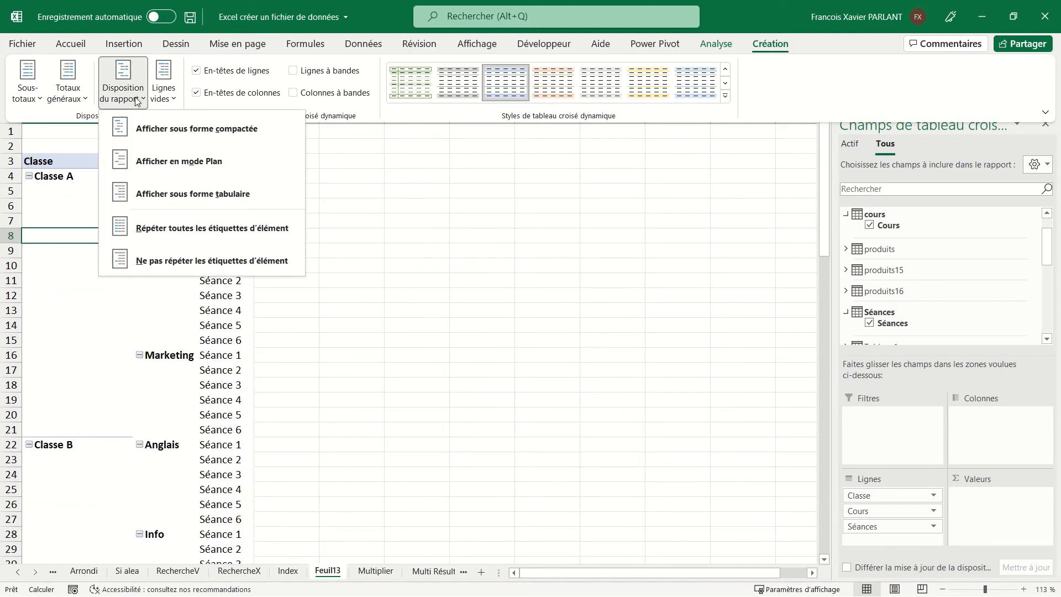
{"action": "left_click", "coordinate": [158, 229]}
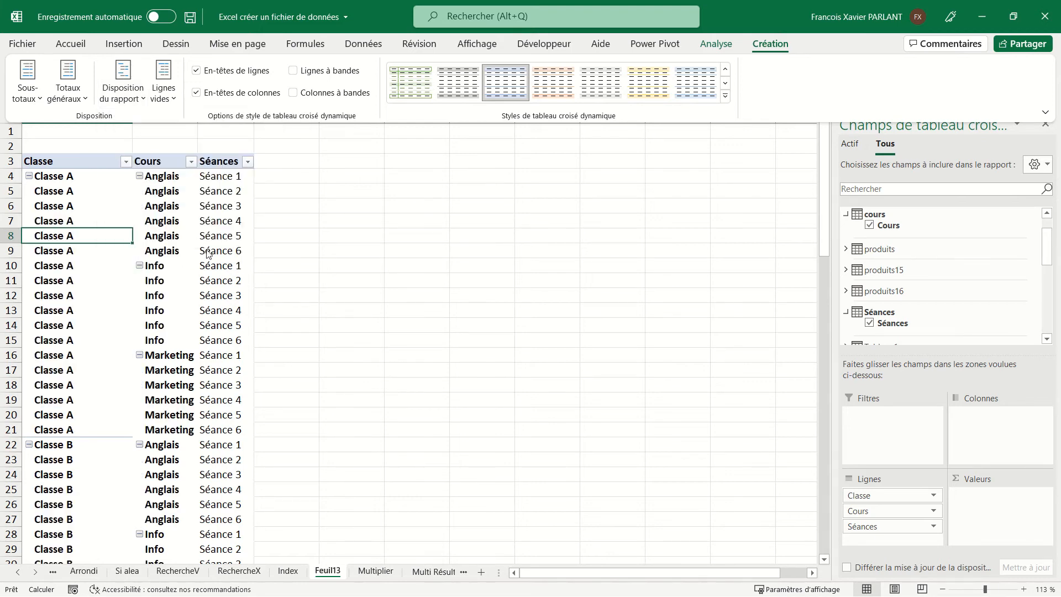
{"action": "scroll", "coordinate": [229, 377], "scroll_direction": "down", "scroll_amount": 6}
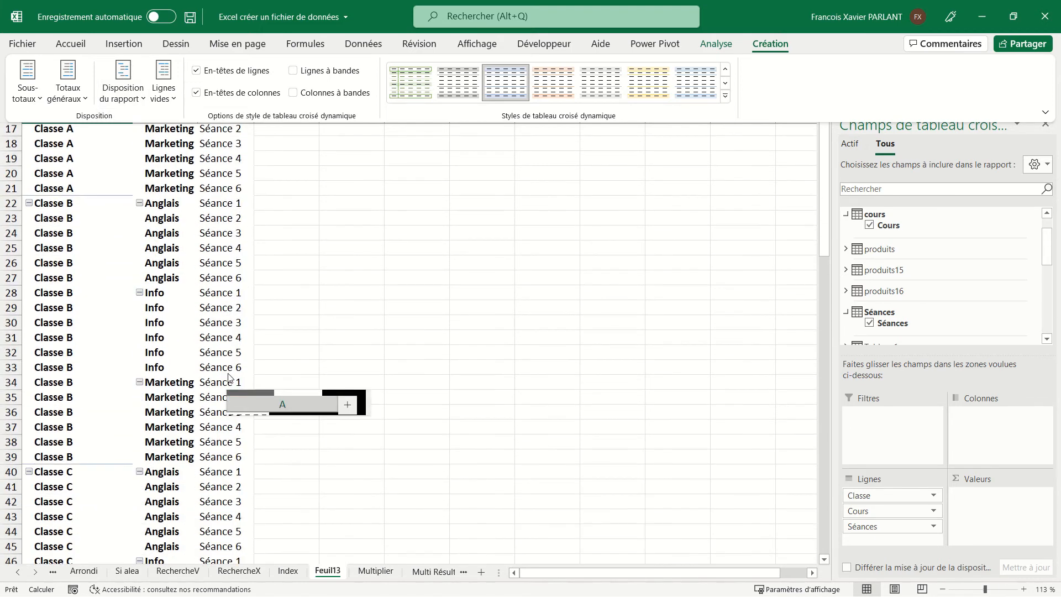
{"action": "scroll", "coordinate": [229, 378], "scroll_direction": "up", "scroll_amount": 6}
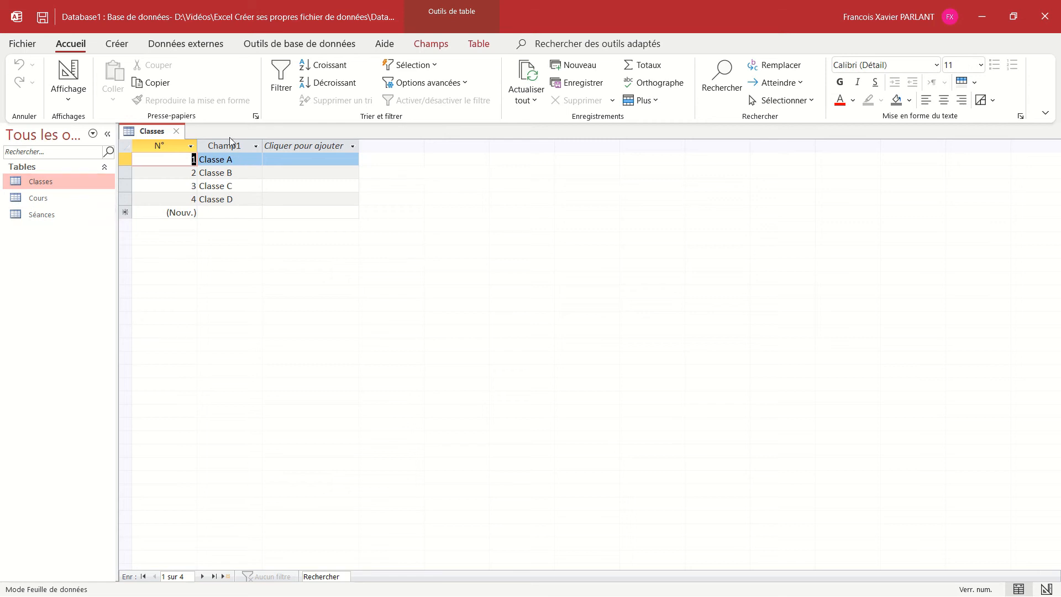
Step: Switch to the Access database Database1 and create a query design containing the Classes, Cours and Séances tables
{"action": "left_click", "coordinate": [117, 43]}
{"action": "left_click", "coordinate": [268, 90]}
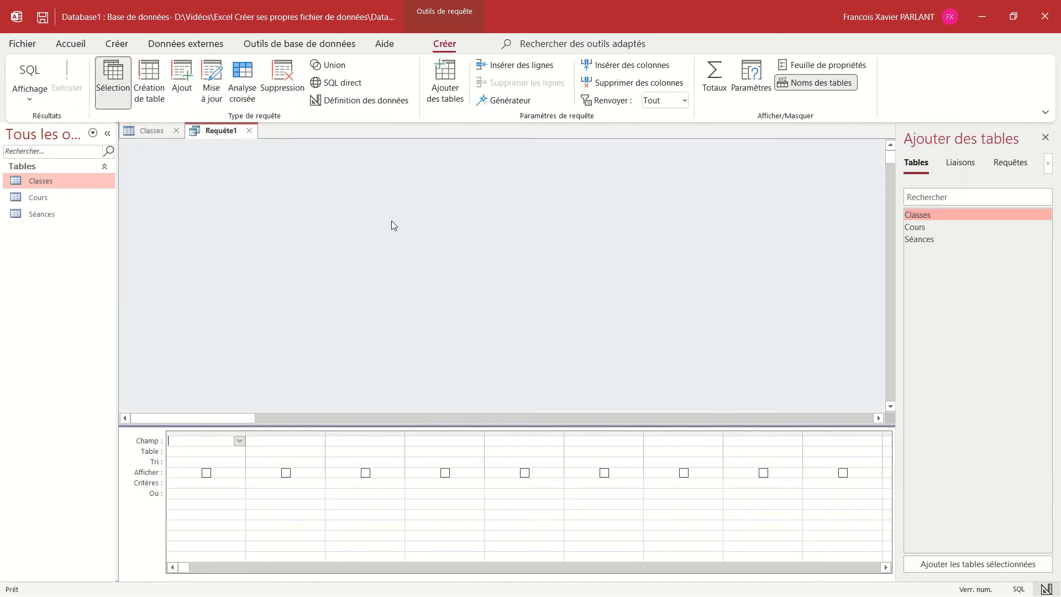
{"action": "double_click", "coordinate": [923, 218]}
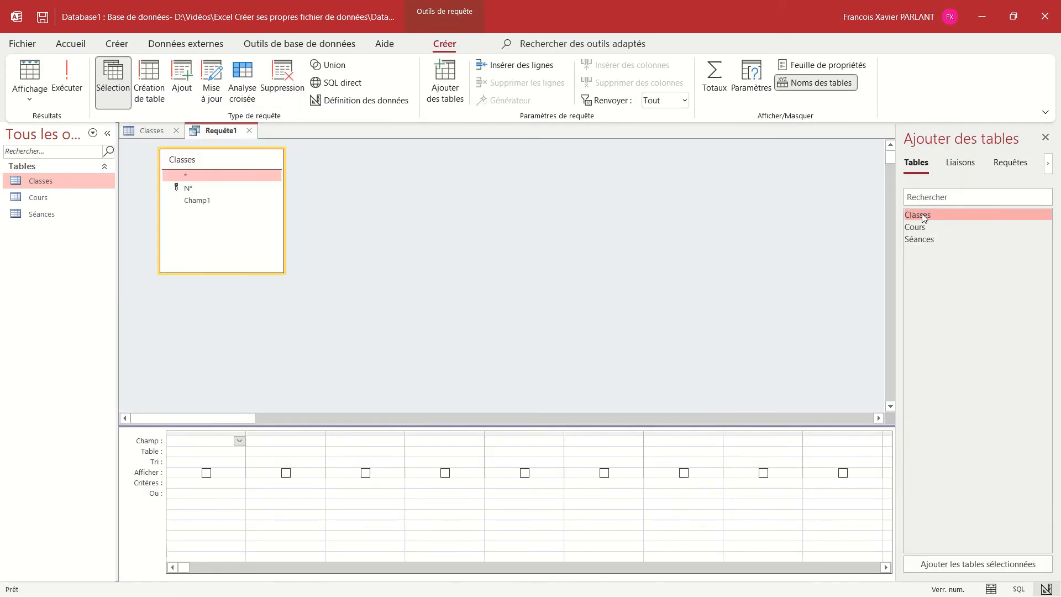
{"action": "double_click", "coordinate": [921, 227]}
{"action": "double_click", "coordinate": [923, 239]}
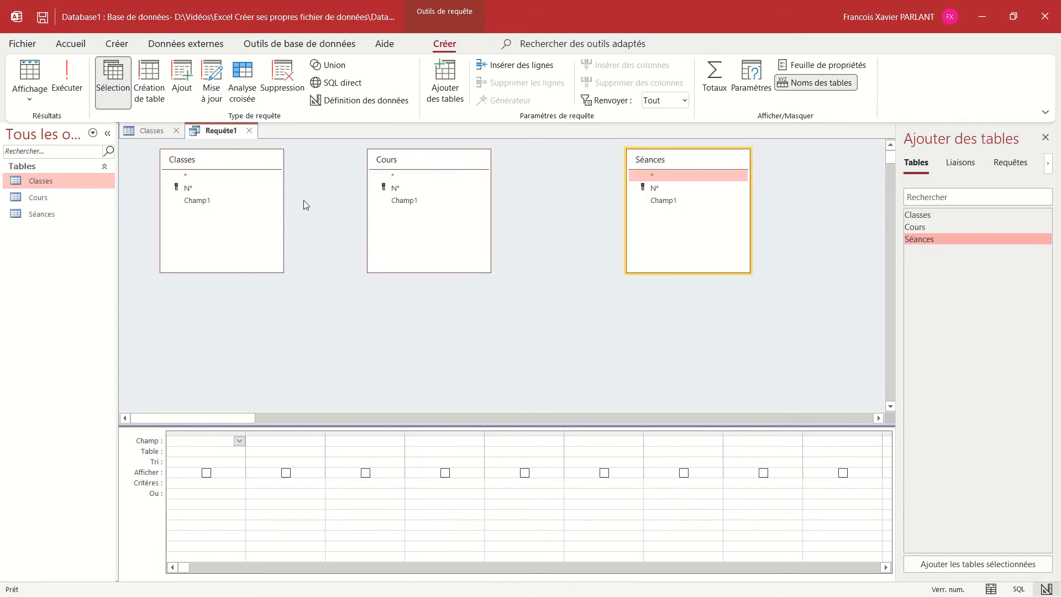
Step: Add Champ1 from Classes, Cours and Séances to the query grid and display the query's combinations as a datasheet
{"action": "left_click_drag", "start_coordinate": [197, 200], "coordinate": [202, 473]}
{"action": "left_click_drag", "start_coordinate": [404, 199], "coordinate": [298, 483]}
{"action": "left_click_drag", "start_coordinate": [667, 202], "coordinate": [388, 444]}
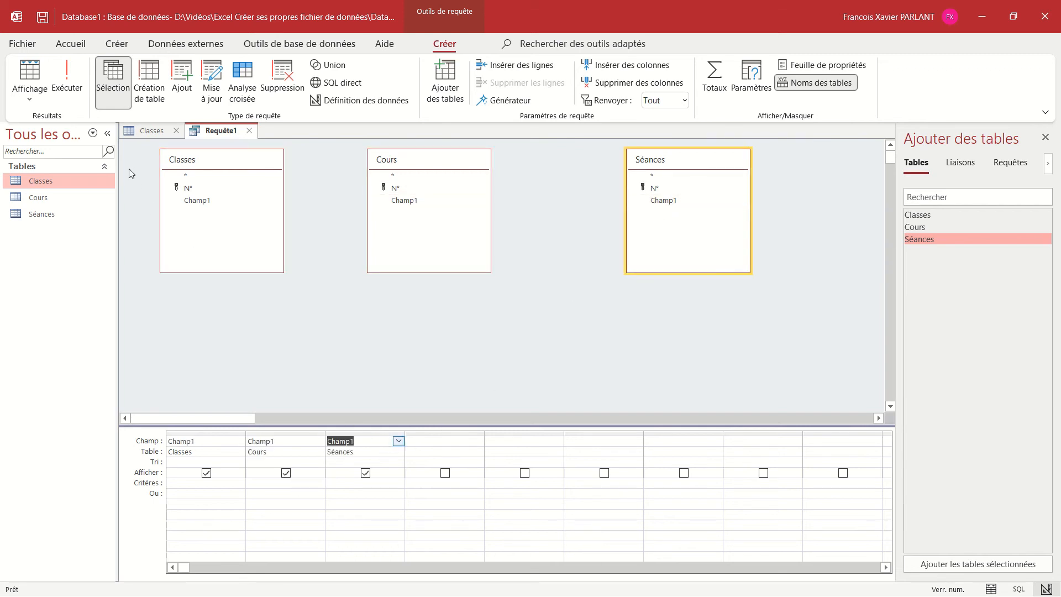
{"action": "left_click", "coordinate": [69, 77]}
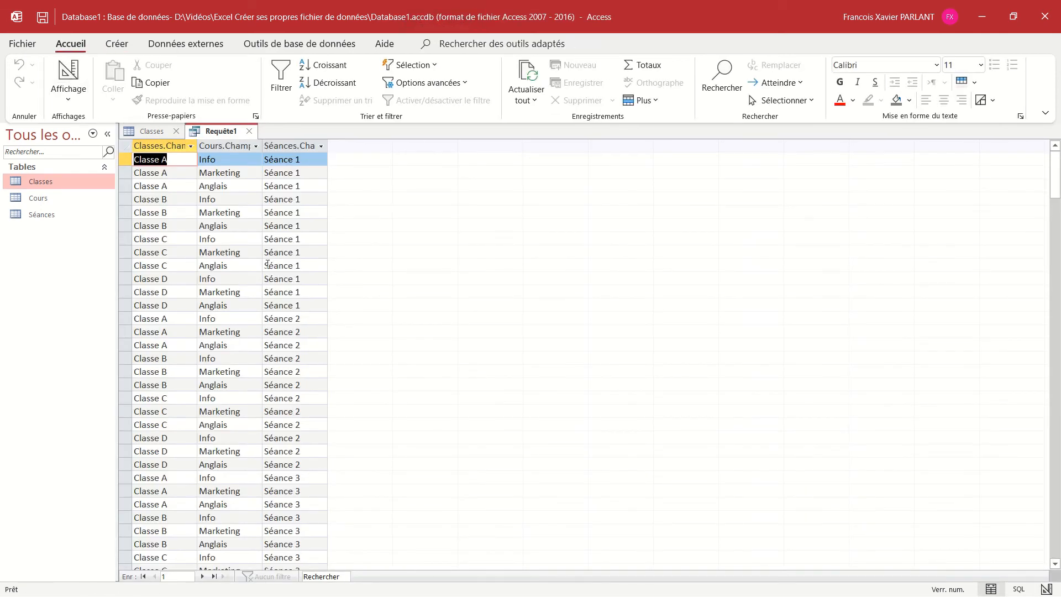
{"action": "left_click", "coordinate": [277, 376]}
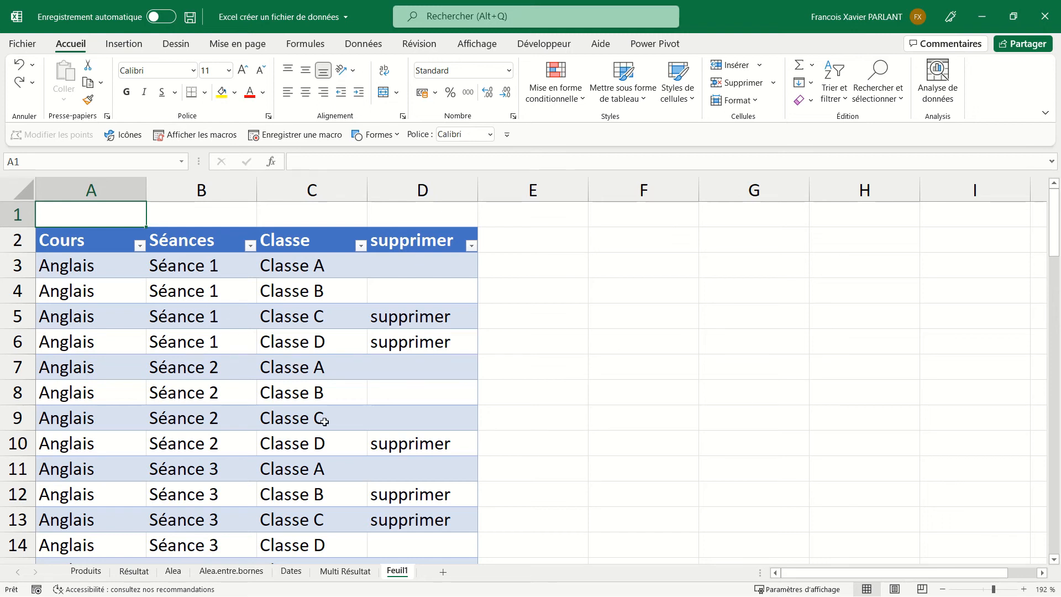
Step: On Excel's Feuil1 sheet, inspect the formula in cell D3 of the supprimer column
{"action": "left_click", "coordinate": [416, 270]}
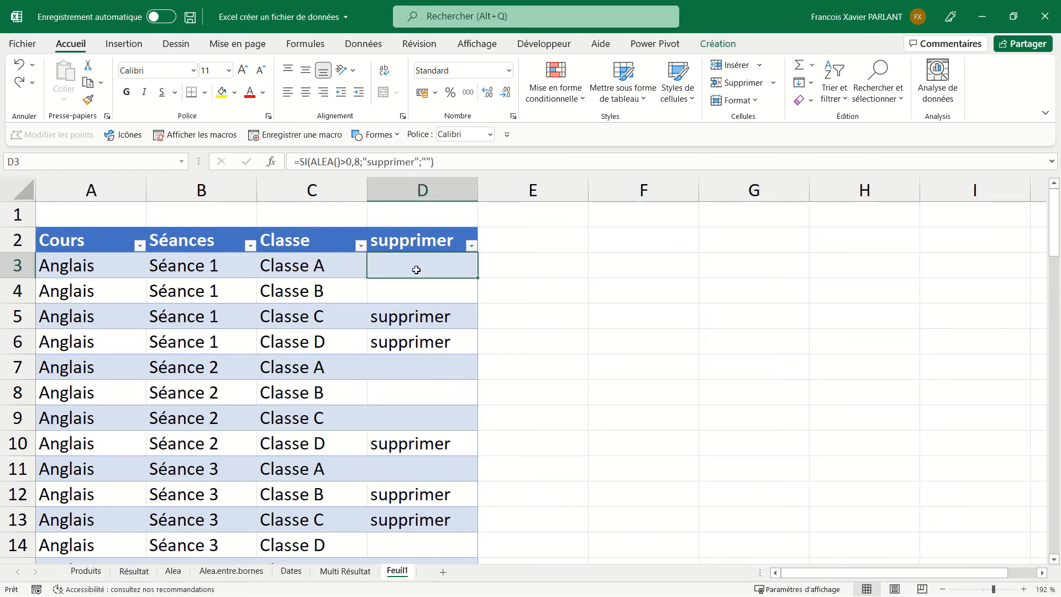
{"action": "double_click", "coordinate": [416, 269]}
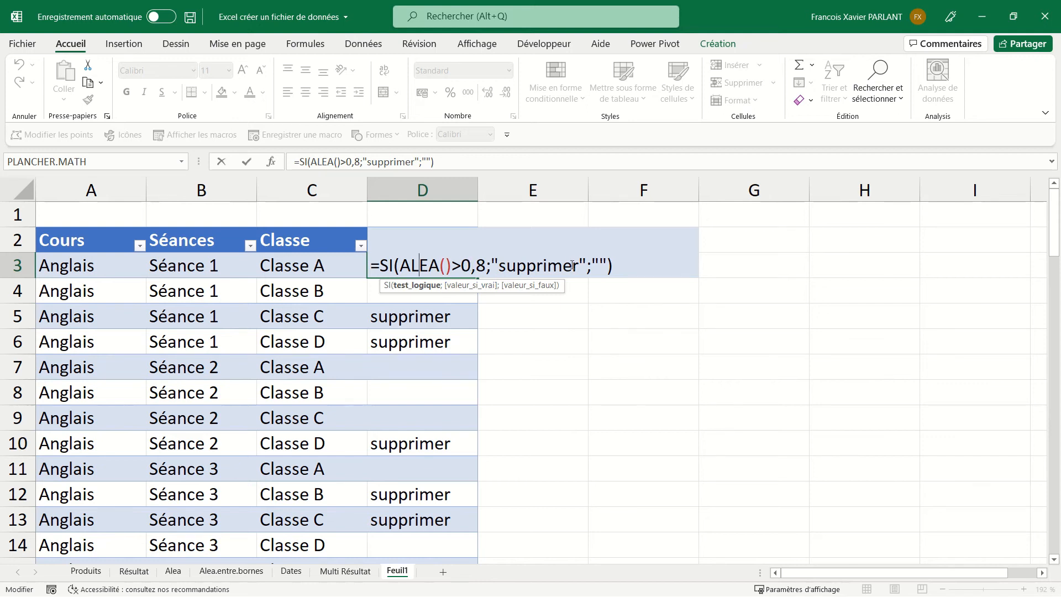
{"action": "key", "text": "ctrl+Return"}
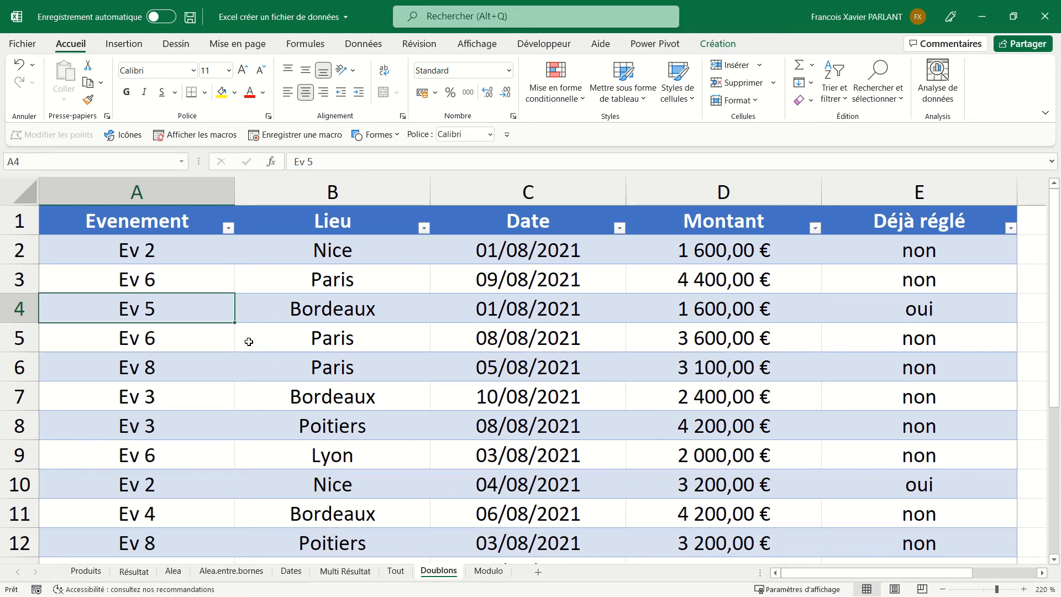
Step: Remove duplicates from the events table on the Doublons sheet, comparing only the Lieu and Date columns
{"action": "left_click", "coordinate": [363, 44]}
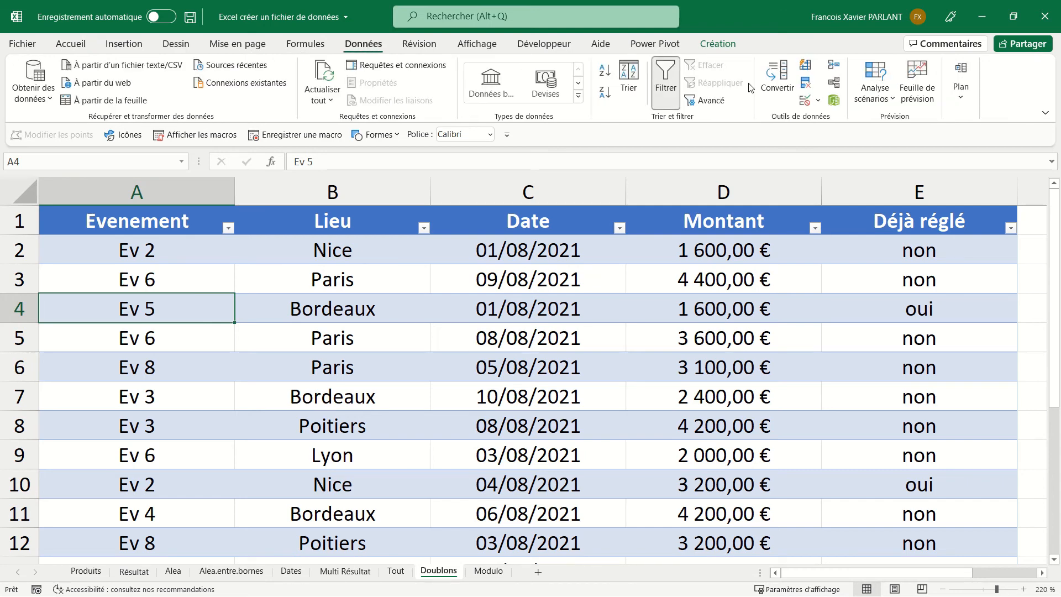
{"action": "left_click", "coordinate": [805, 84]}
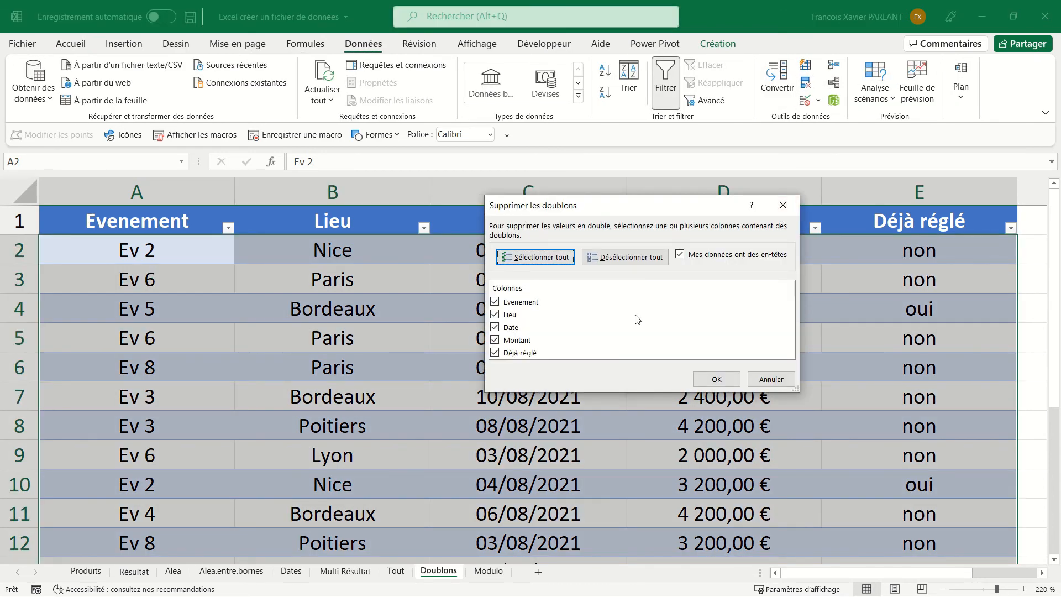
{"action": "left_click_drag", "start_coordinate": [633, 208], "coordinate": [542, 321]}
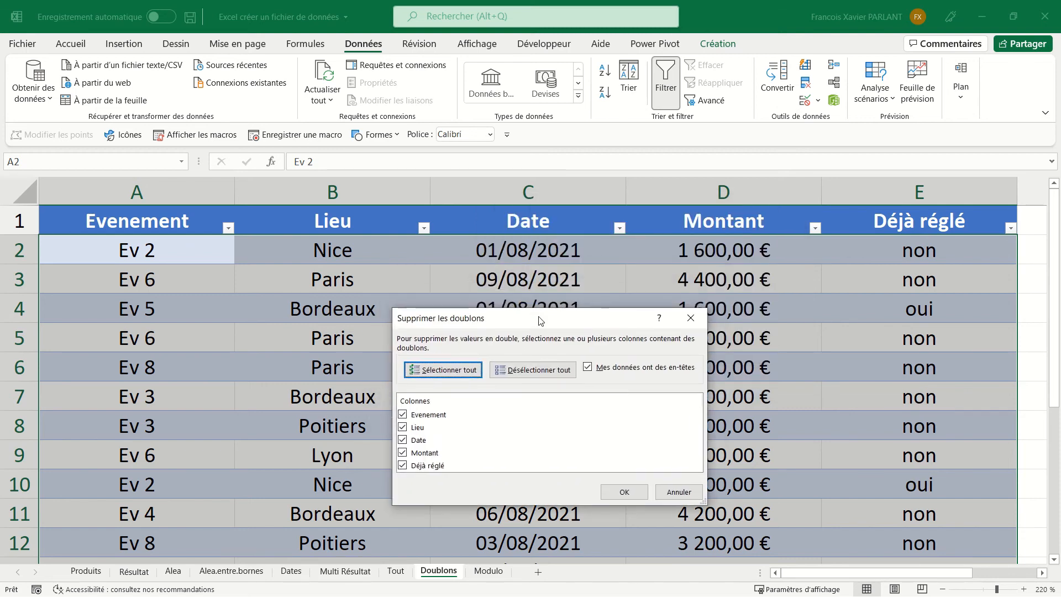
{"action": "left_click", "coordinate": [402, 465]}
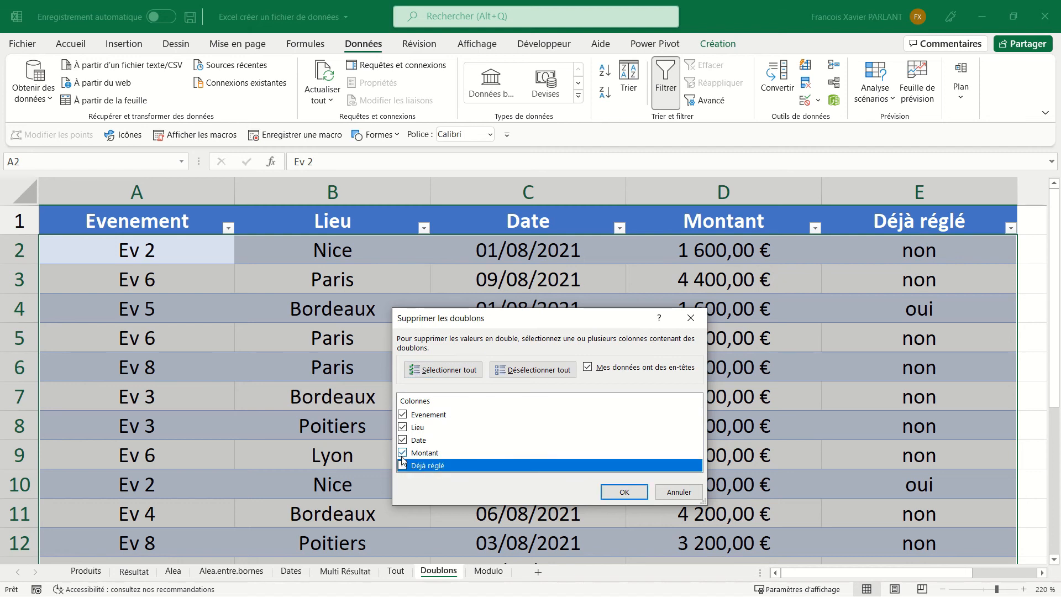
{"action": "left_click", "coordinate": [402, 453]}
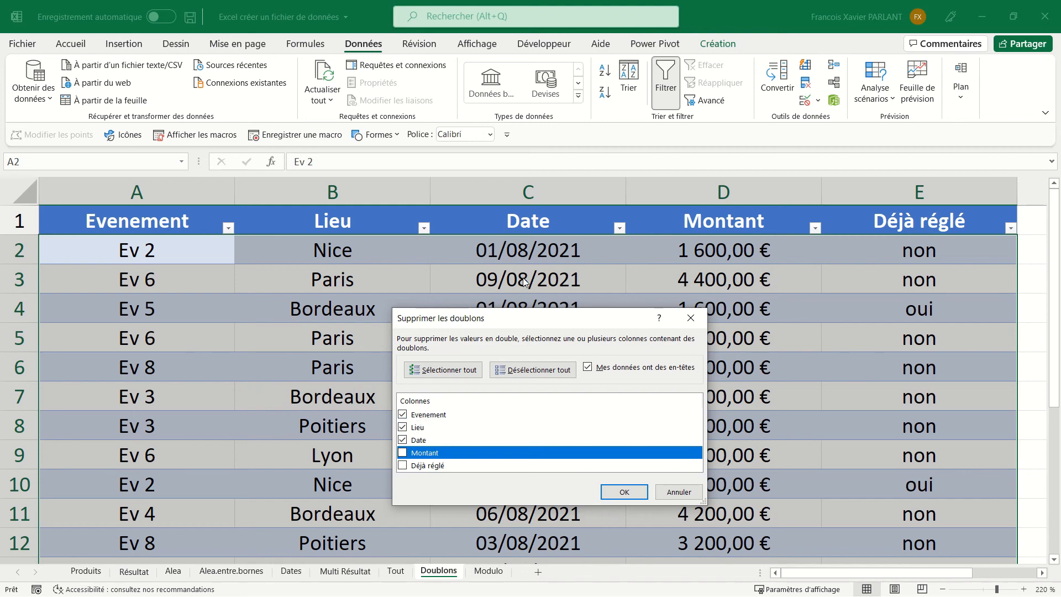
{"action": "left_click", "coordinate": [402, 415]}
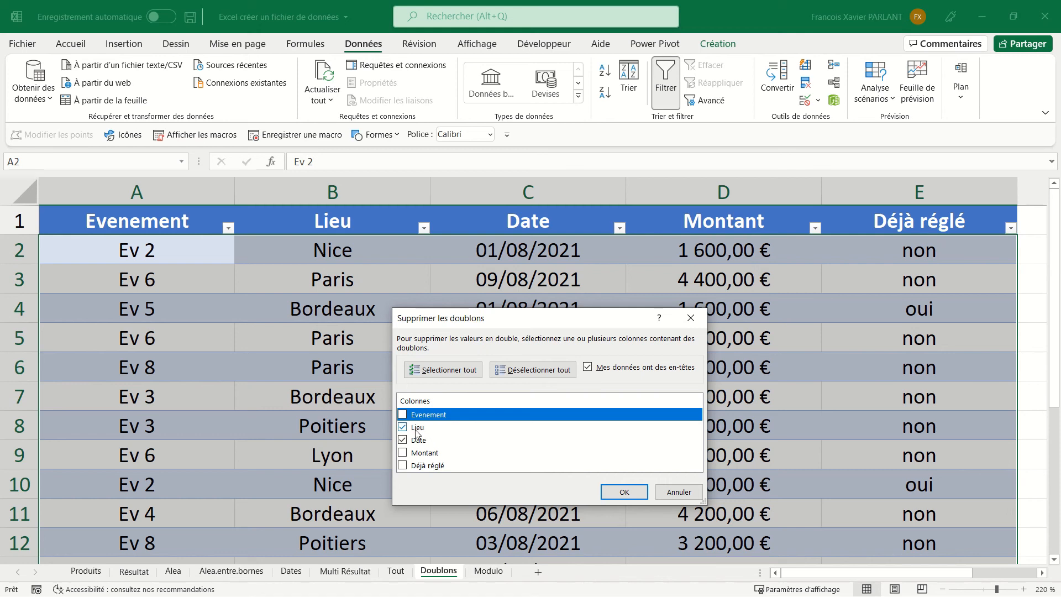
{"action": "left_click", "coordinate": [624, 491]}
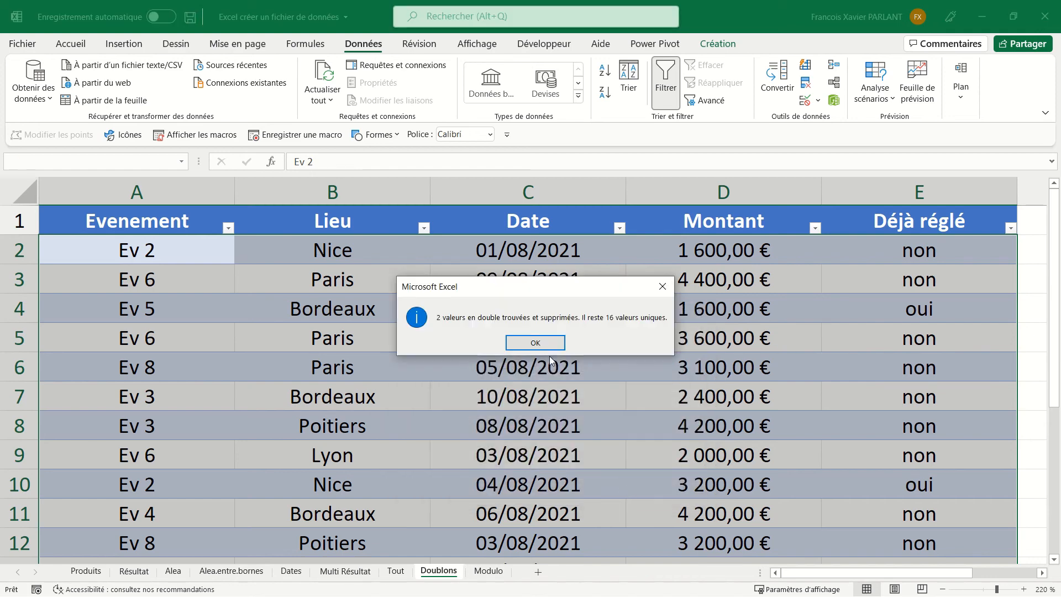
{"action": "left_click", "coordinate": [548, 344]}
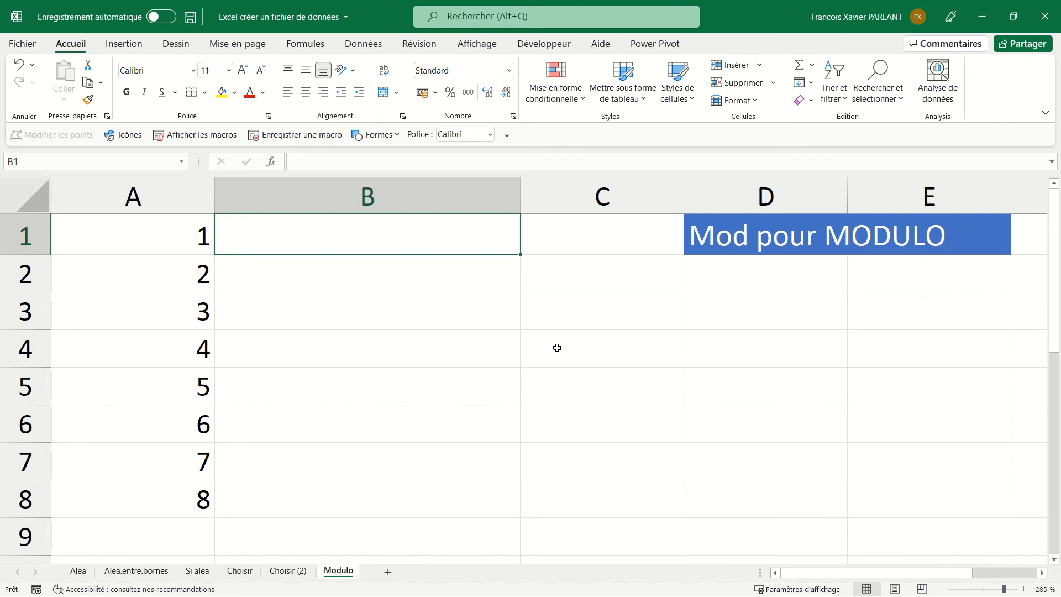
Step: On the Modulo sheet, enter =MOD(A1;4) in B1 and fill the formula down to B8
{"action": "type", "text": "=mo"}
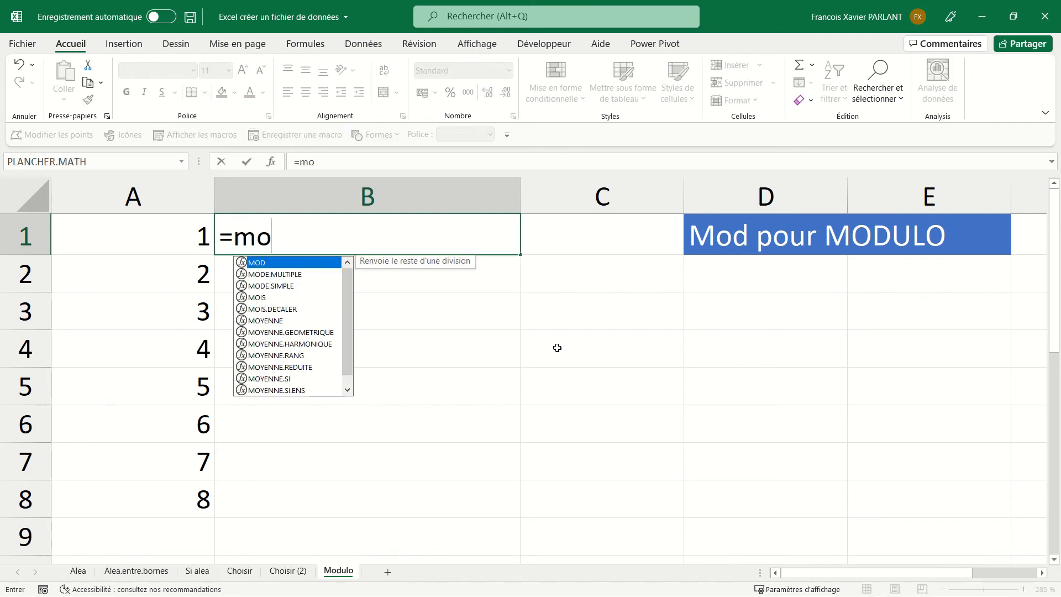
{"action": "key", "text": "Tab"}
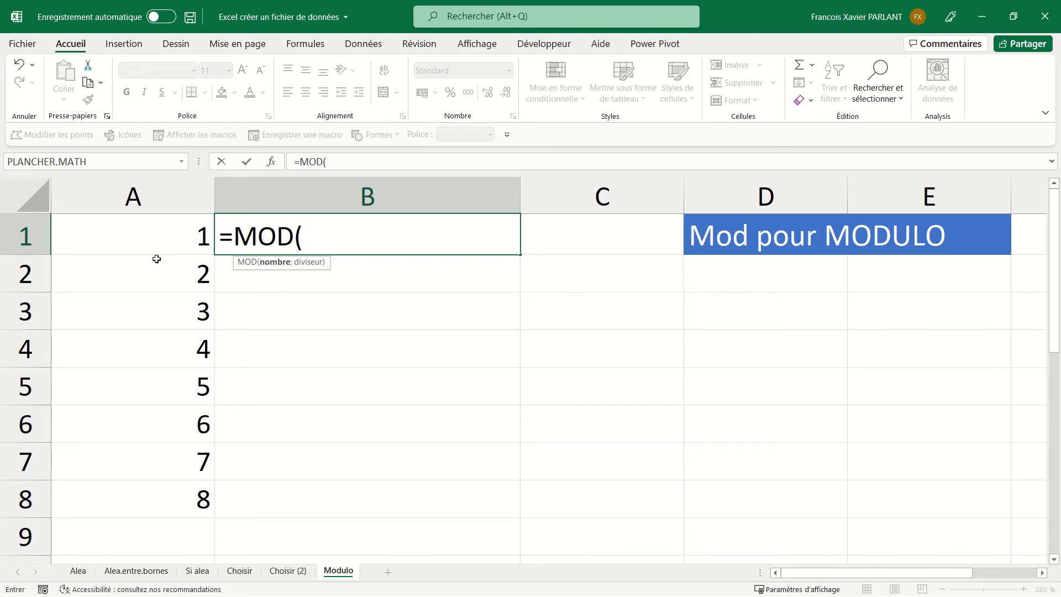
{"action": "left_click", "coordinate": [149, 242]}
{"action": "type", "text": ";"}
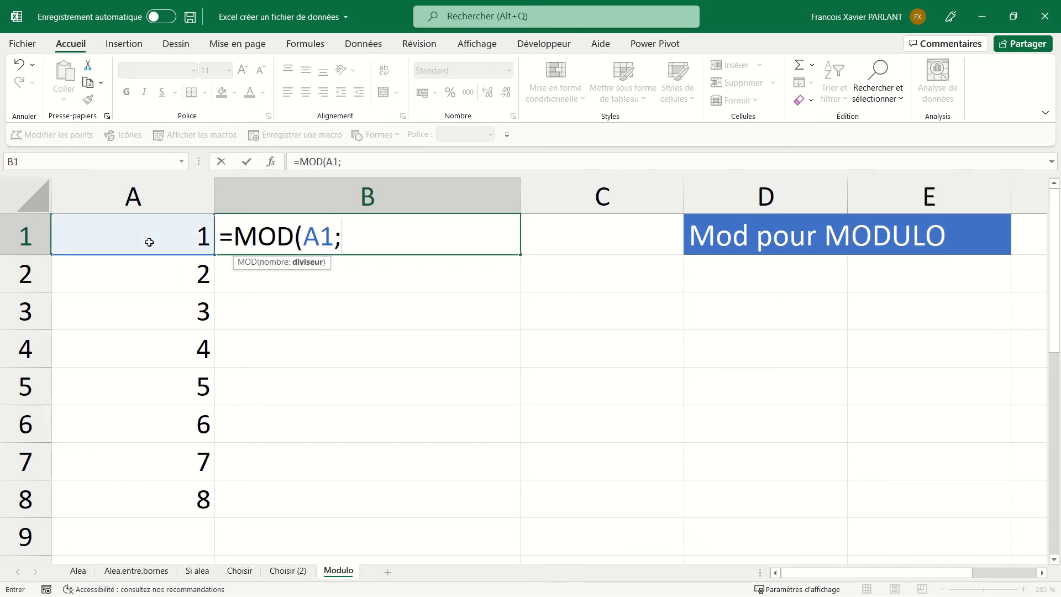
{"action": "type", "text": "4)"}
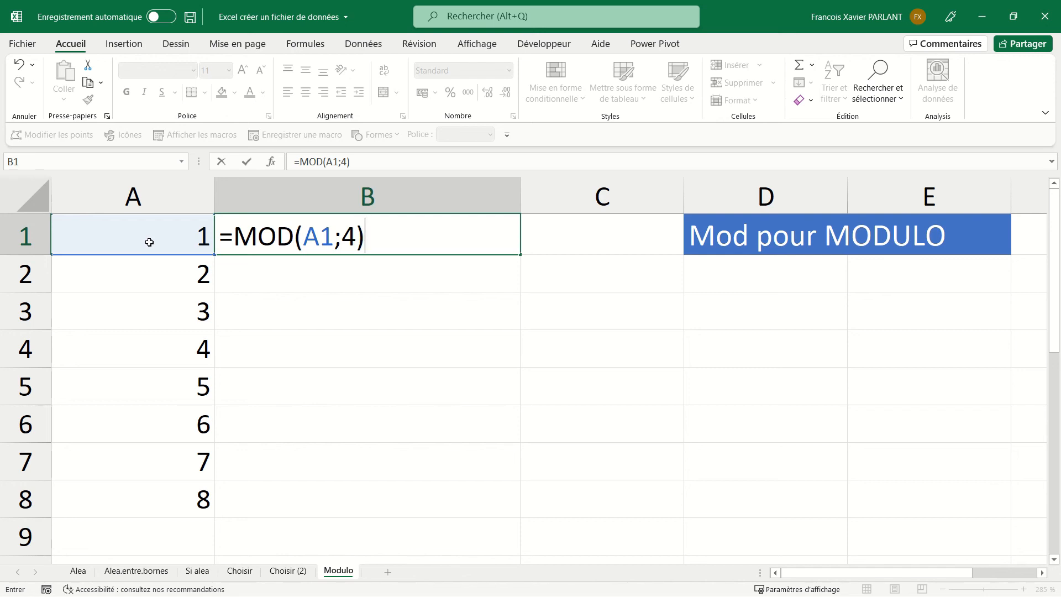
{"action": "key", "text": "Return"}
{"action": "left_click", "coordinate": [359, 240]}
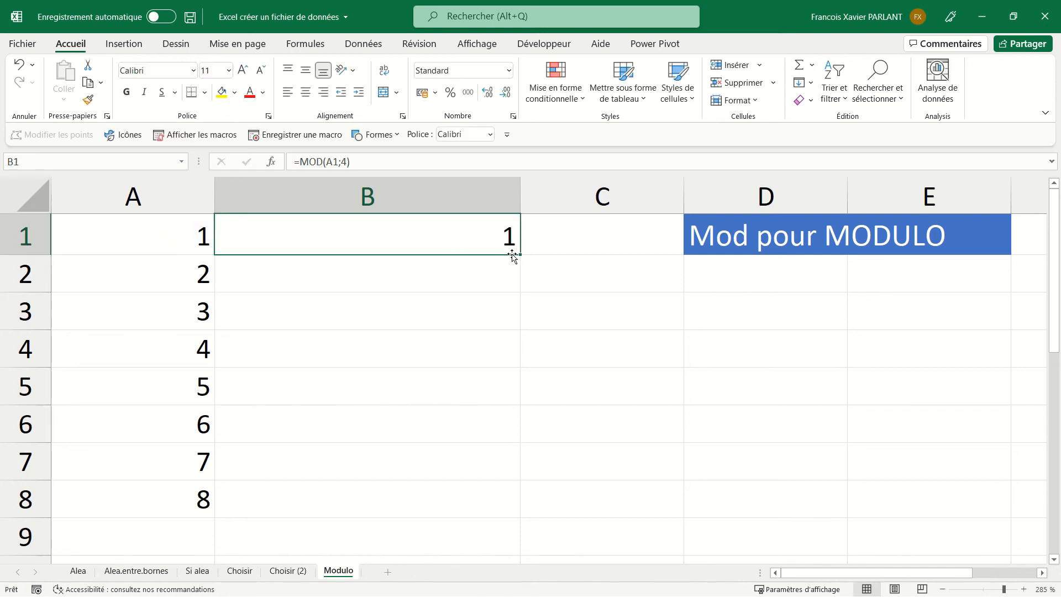
{"action": "left_click_drag", "start_coordinate": [513, 255], "coordinate": [518, 504]}
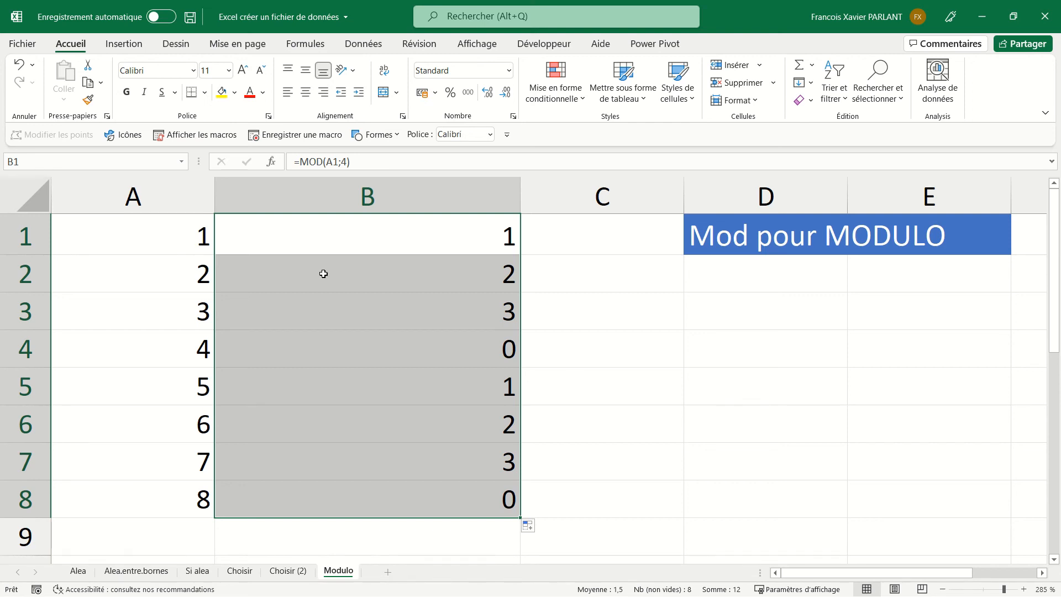
Step: Inspect the formula that generates the row number in cell A1, leaving it unedited
{"action": "left_click", "coordinate": [174, 232]}
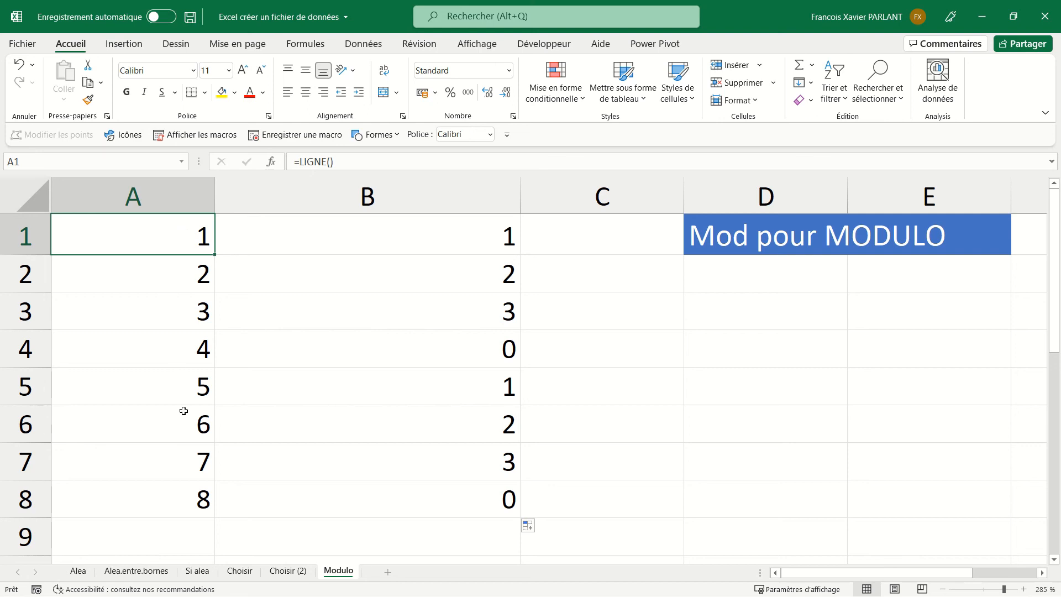
{"action": "double_click", "coordinate": [176, 240]}
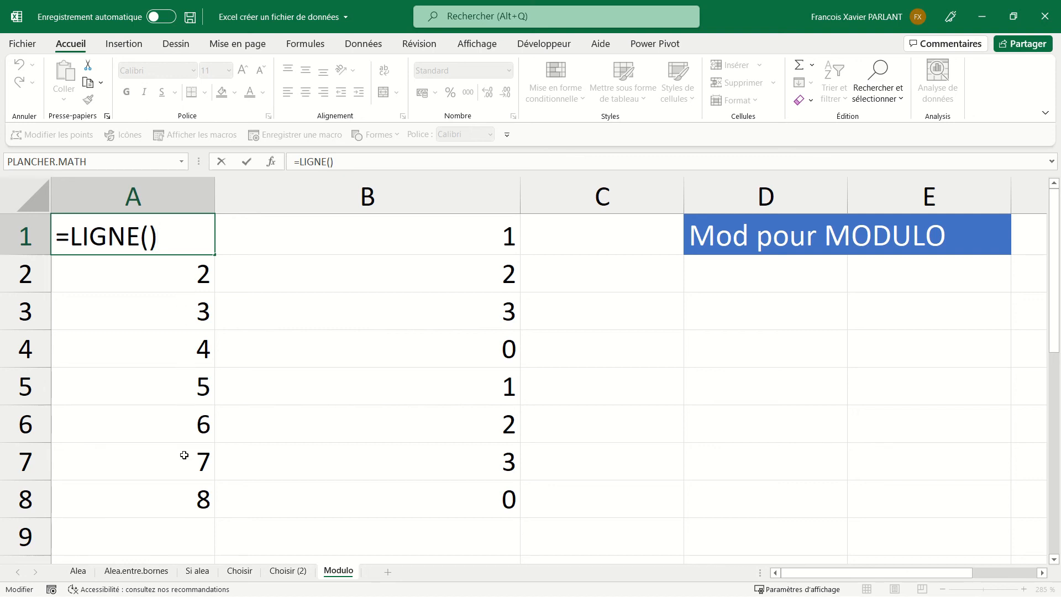
{"action": "key", "text": "Escape"}
Step: Change the formula in B1 to =MOD(A1-1;4)+1 and fill it down to B8
{"action": "left_click", "coordinate": [414, 241]}
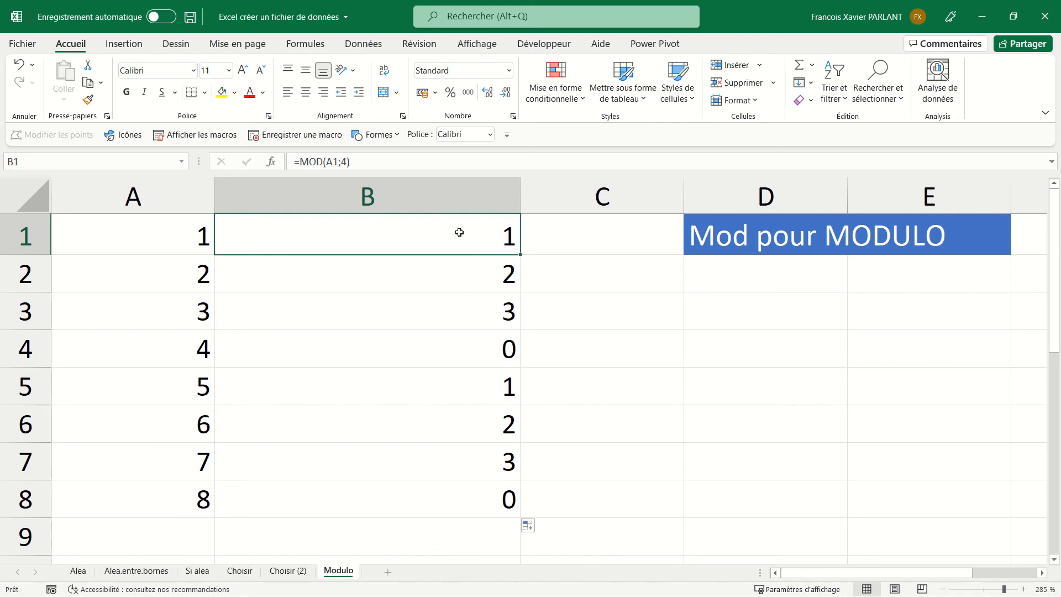
{"action": "left_click", "coordinate": [339, 161]}
{"action": "type", "text": "-1"}
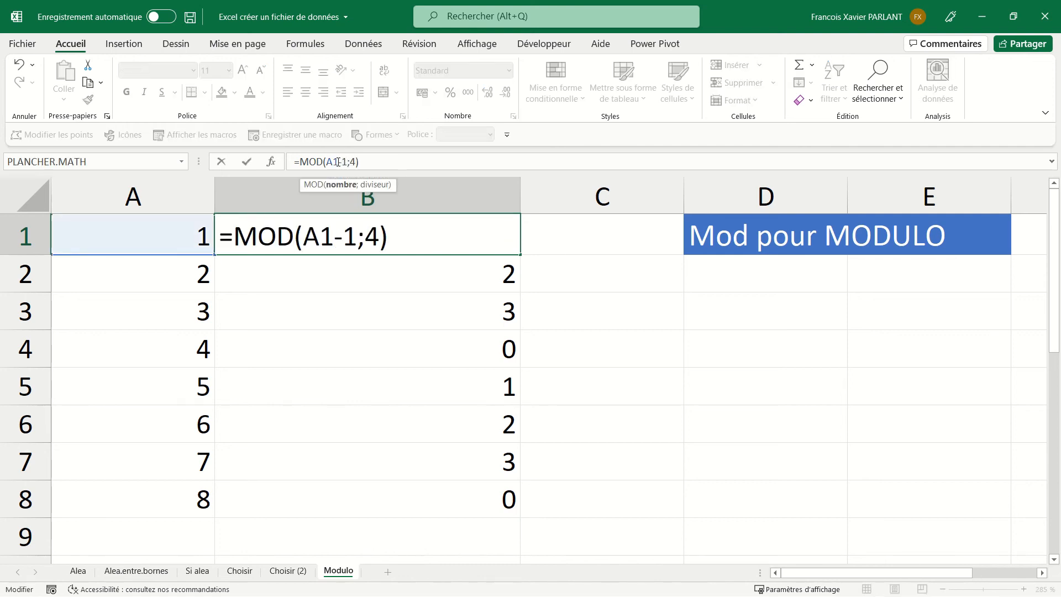
{"action": "left_click", "coordinate": [387, 161]}
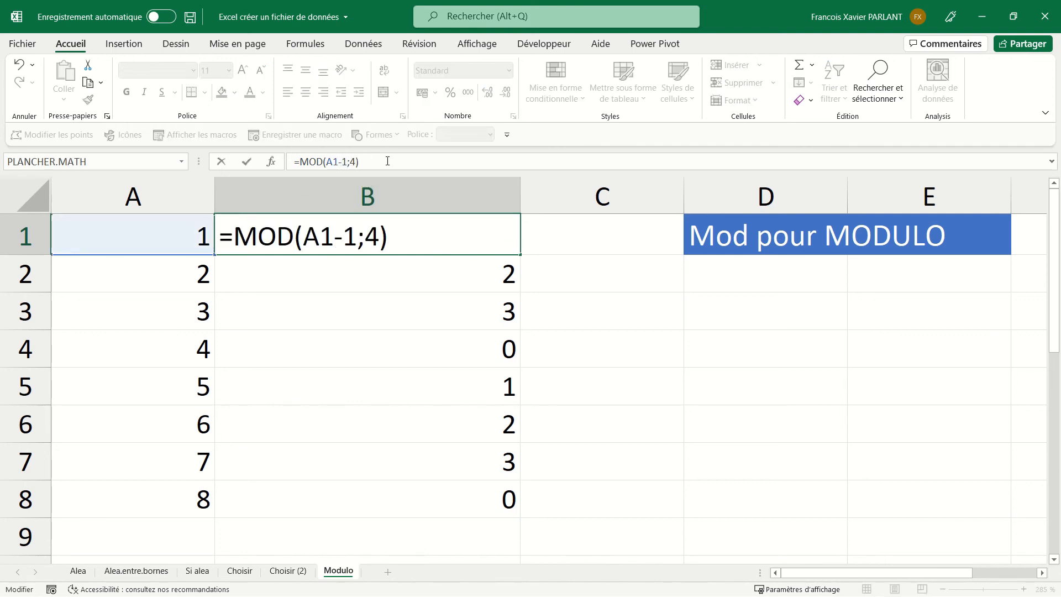
{"action": "type", "text": "+1"}
{"action": "key", "text": "Return"}
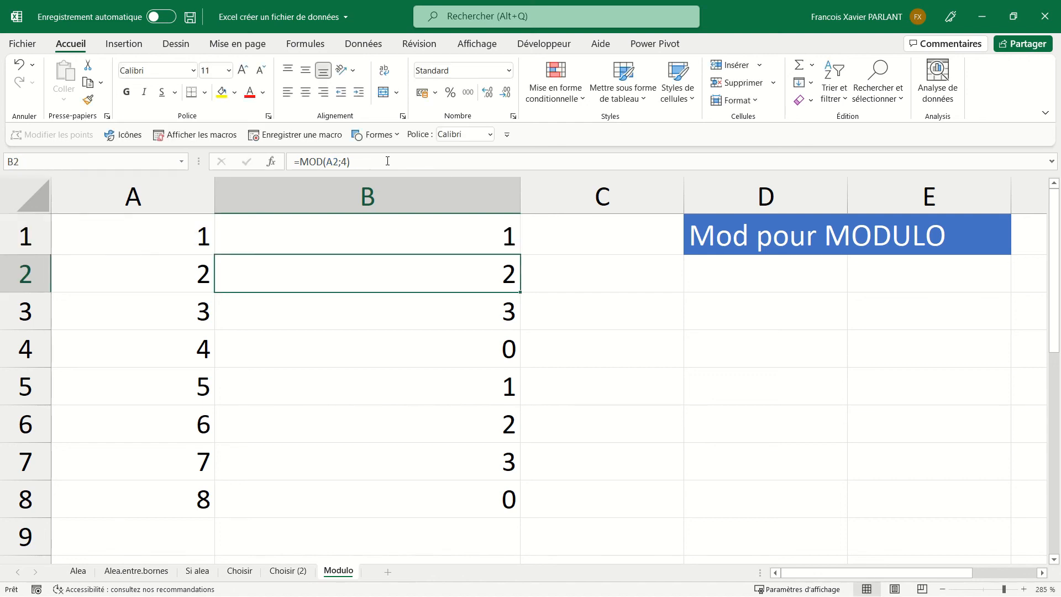
{"action": "left_click", "coordinate": [486, 242]}
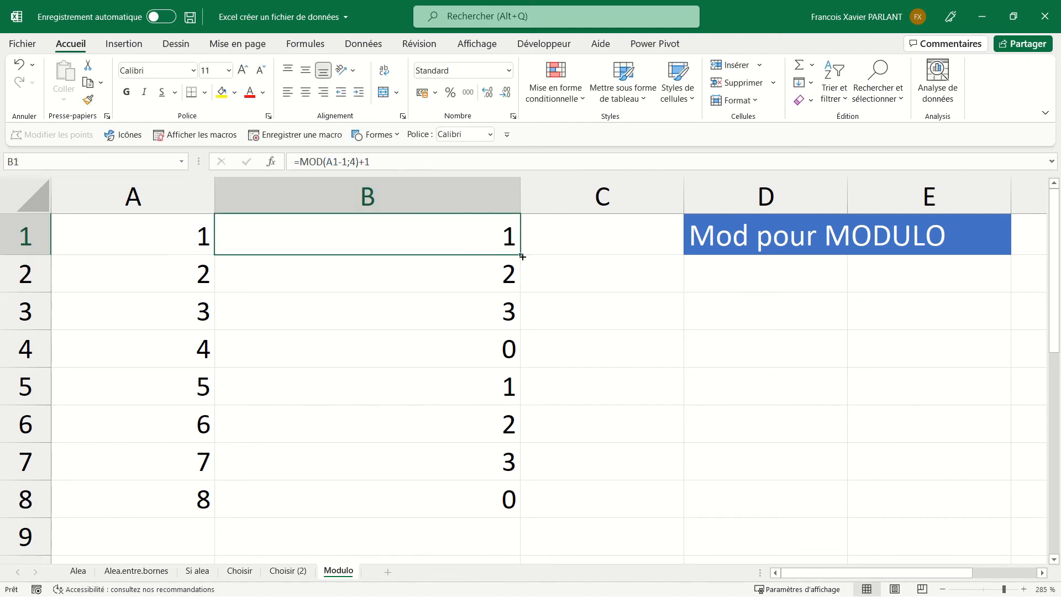
{"action": "left_click_drag", "start_coordinate": [521, 256], "coordinate": [512, 500]}
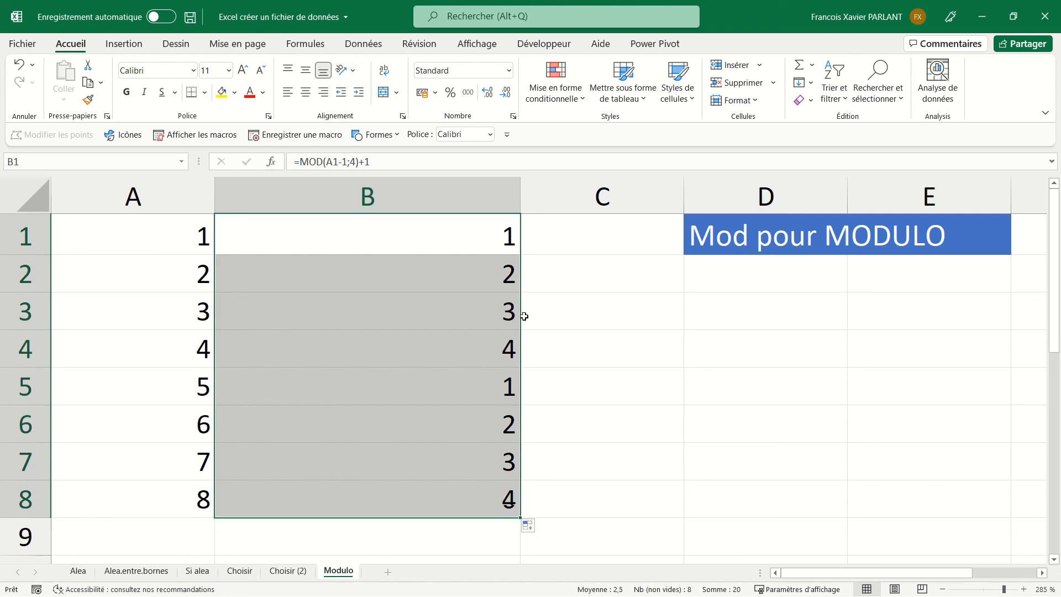
{"action": "left_click", "coordinate": [503, 345]}
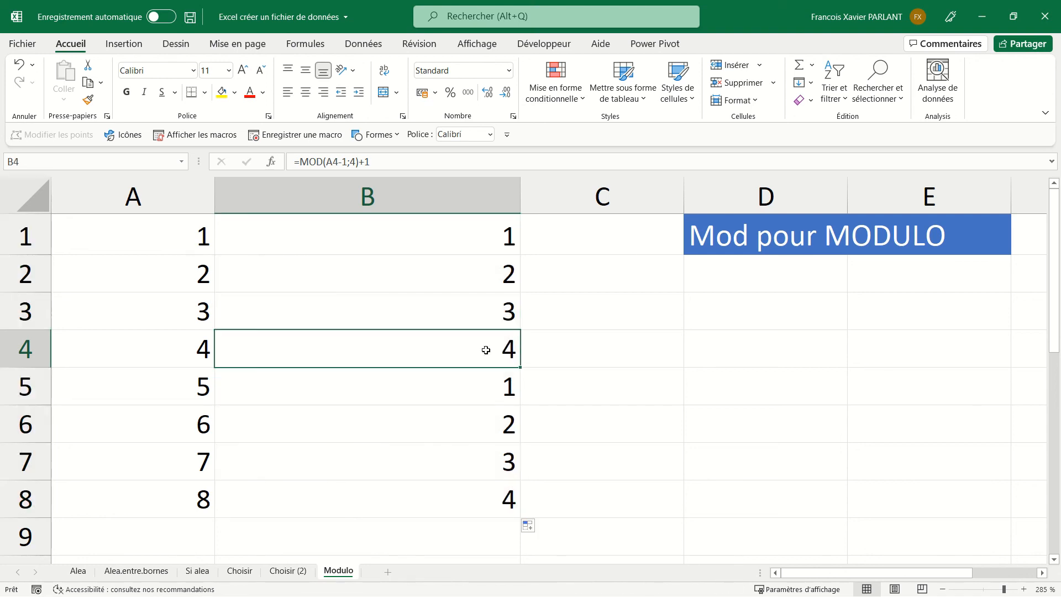